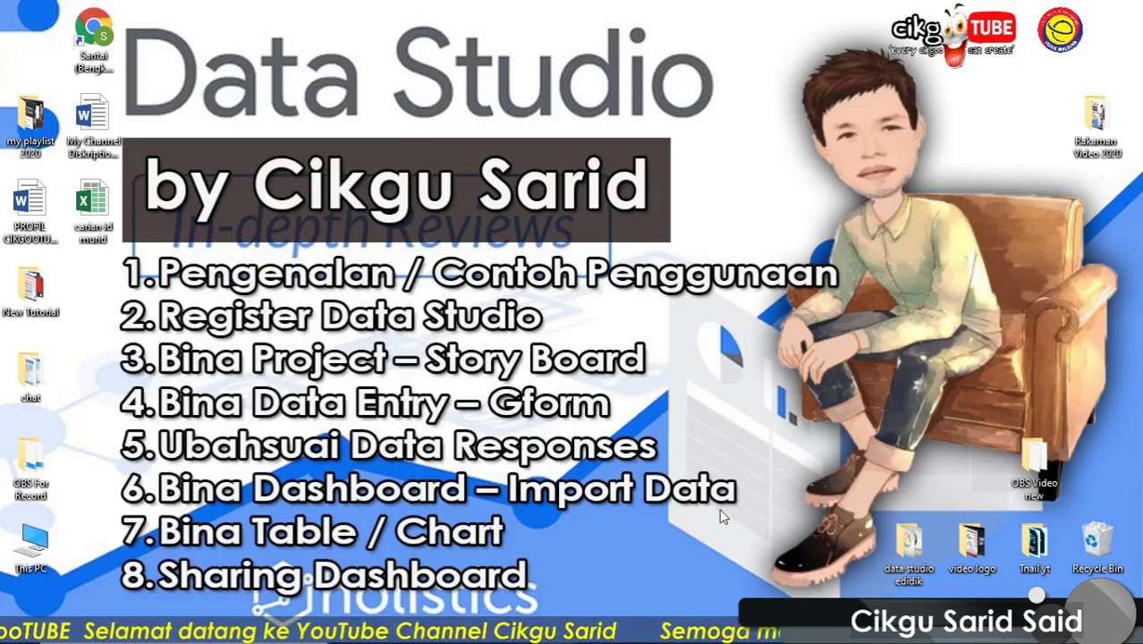
Bring the browser window showing the Excel Online Embed dialog and 'Carian GC' preview to the front.
mouse_move(805, 630)
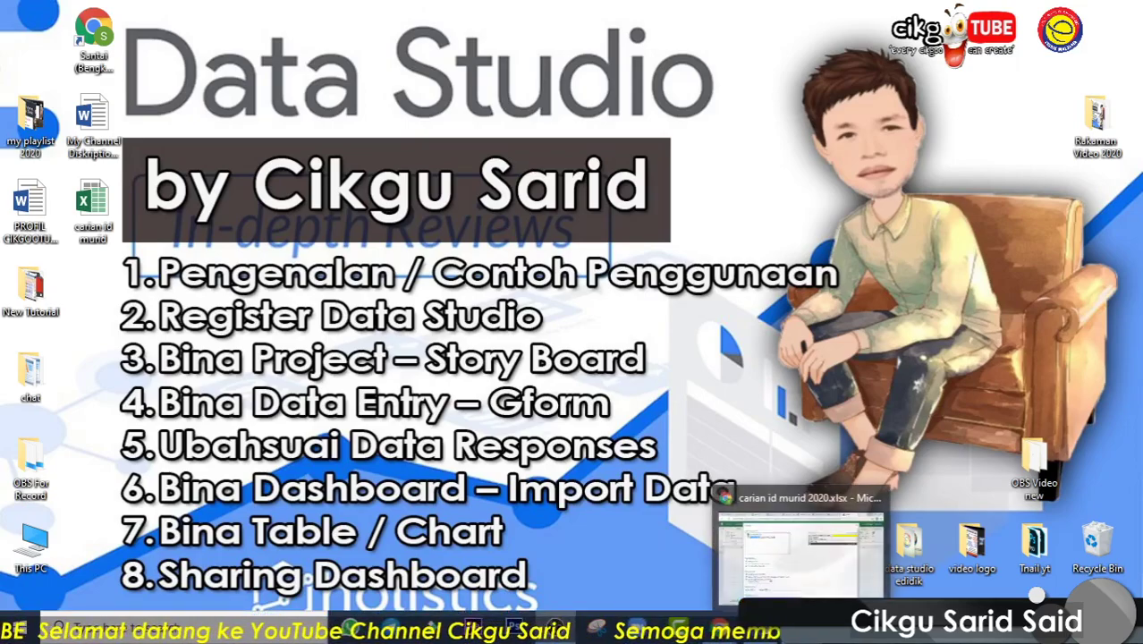
left_click(805, 528)
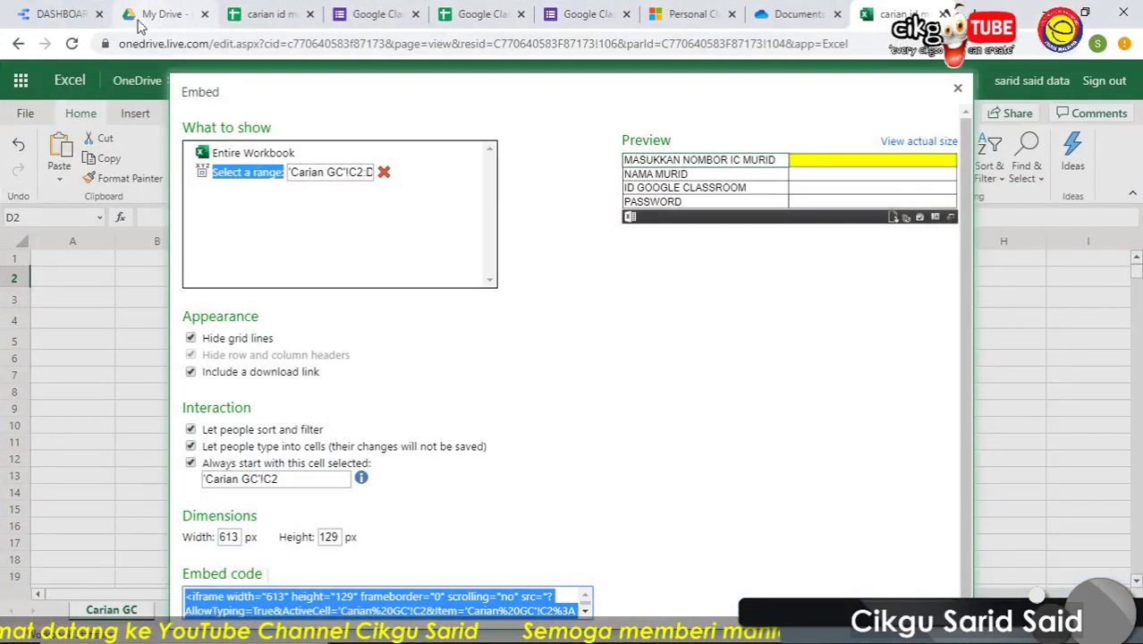
Check the DARJAH, SUBJEK and KOD KELAS headers in Google Classroom (Responses), then return to the report.
left_click(479, 12)
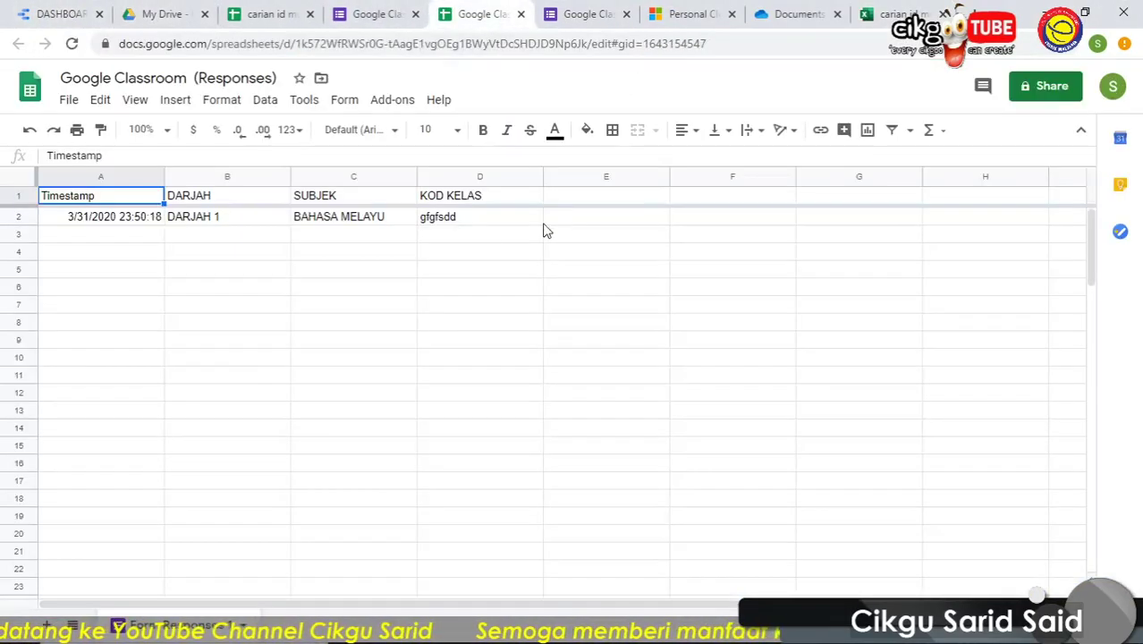
left_click(237, 198)
left_click(332, 195)
left_click(448, 202)
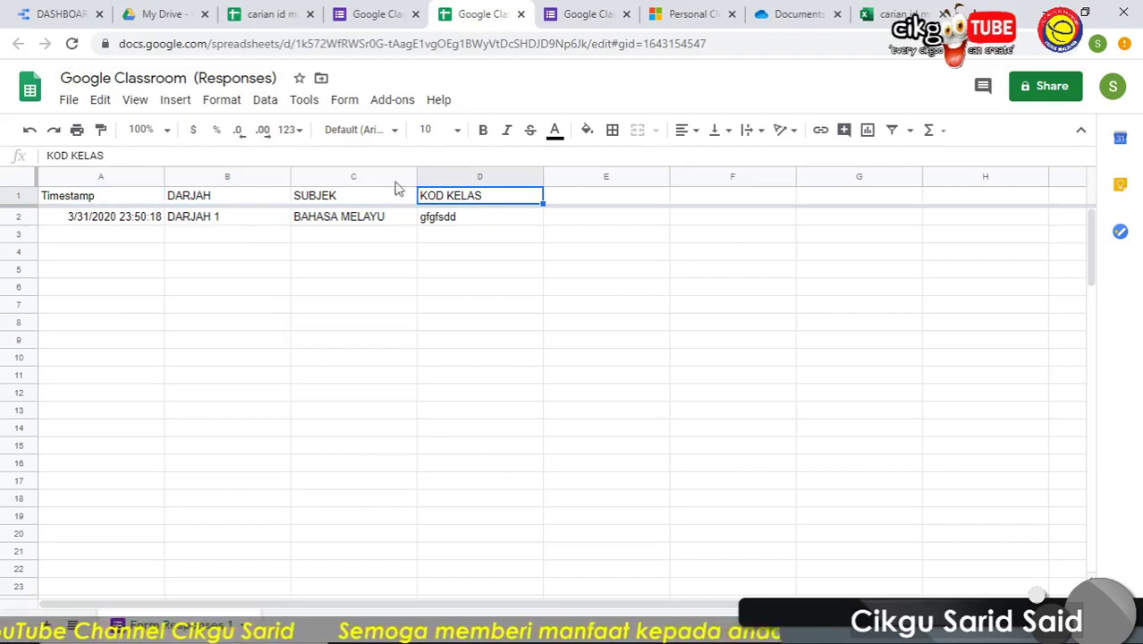
left_click(277, 79)
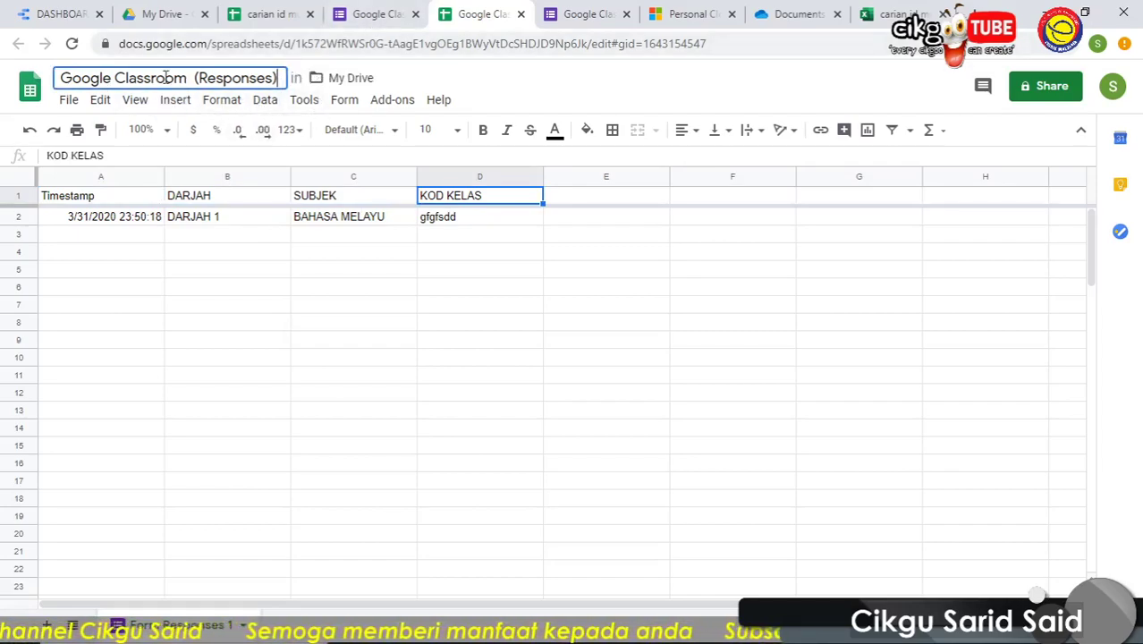
left_click(64, 16)
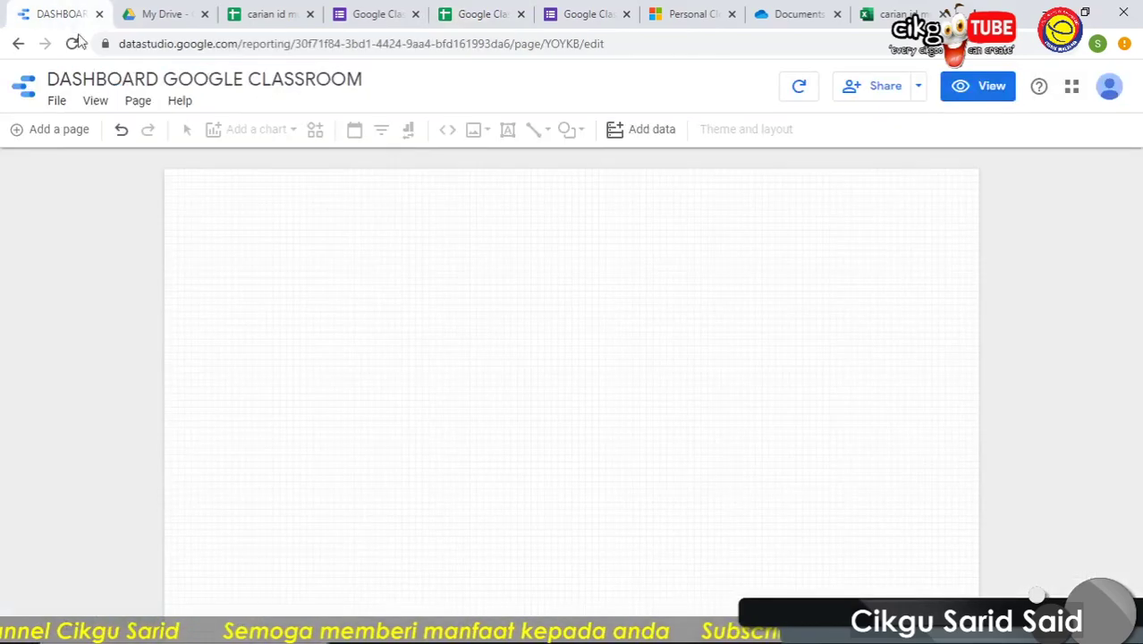
Add the Google Classroom (Responses) Form Responses 1 sheet to the report as a Google Sheets data source.
left_click(637, 129)
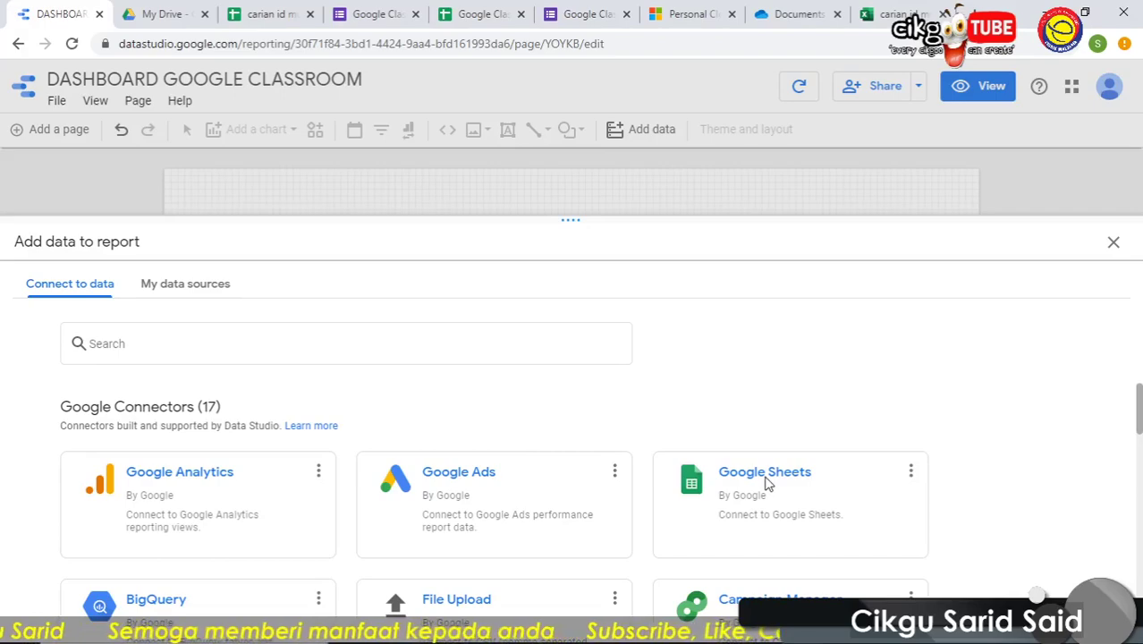
left_click(750, 475)
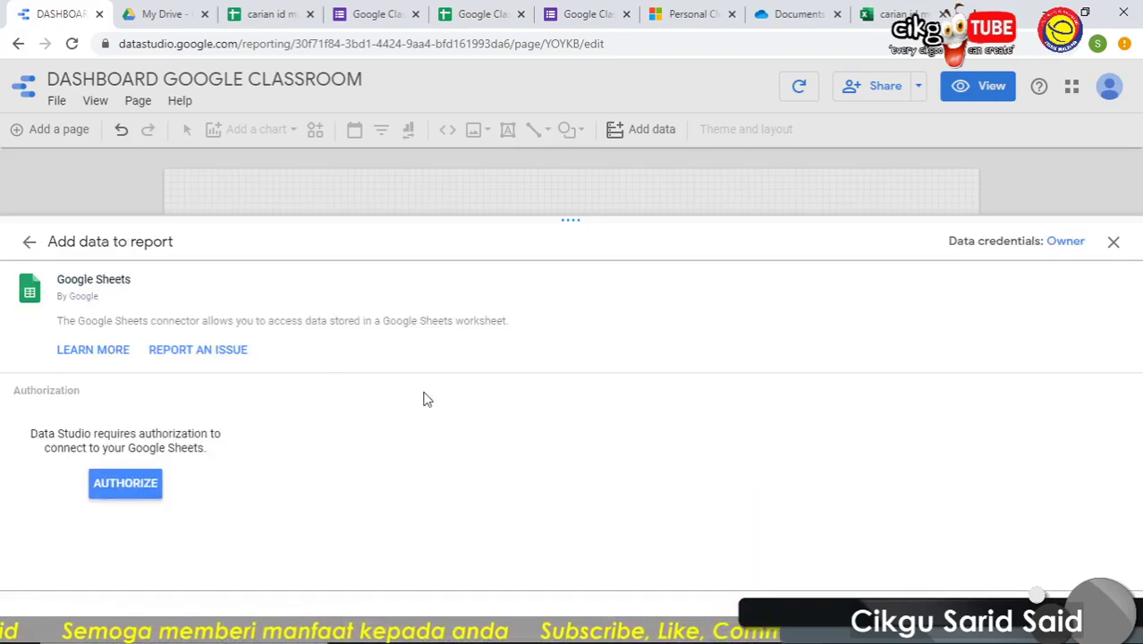
left_click(141, 498)
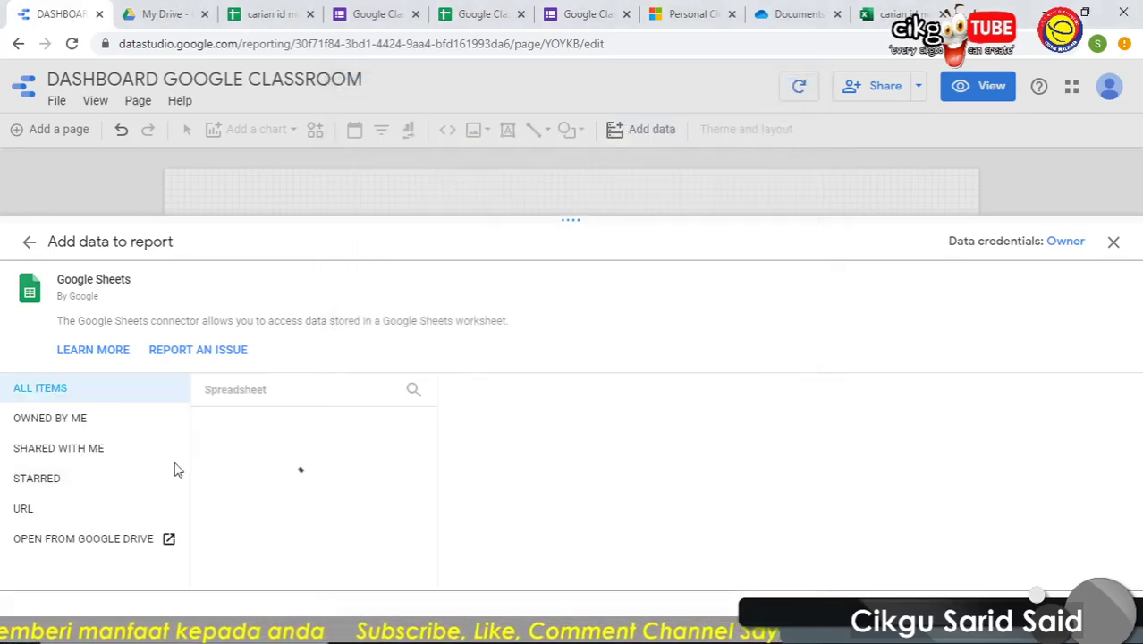
left_click(59, 430)
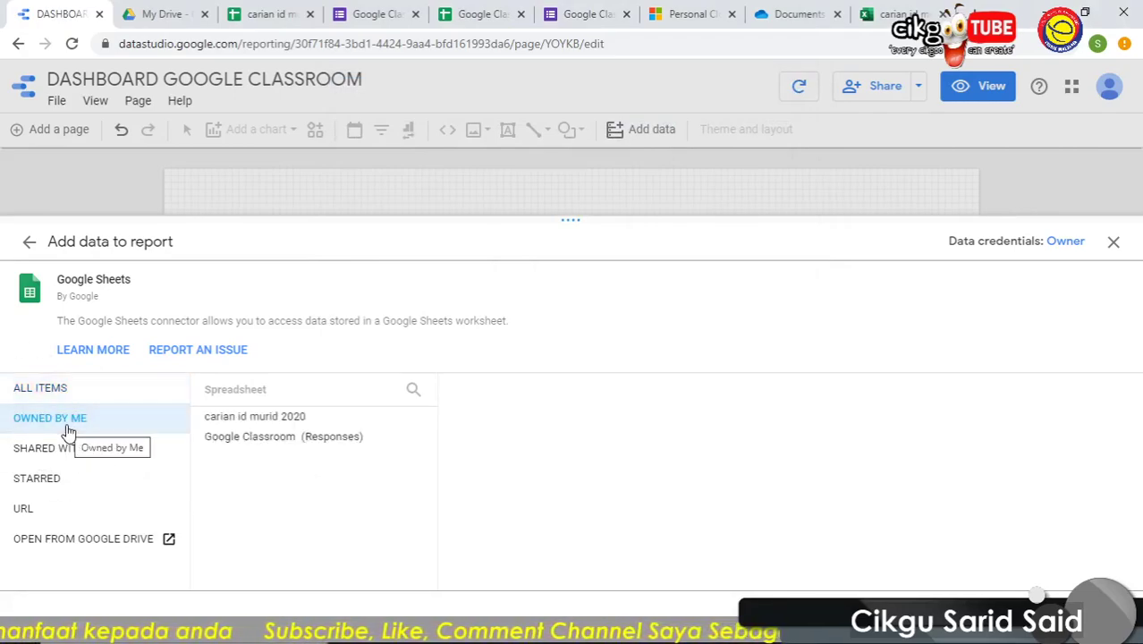
left_click(279, 442)
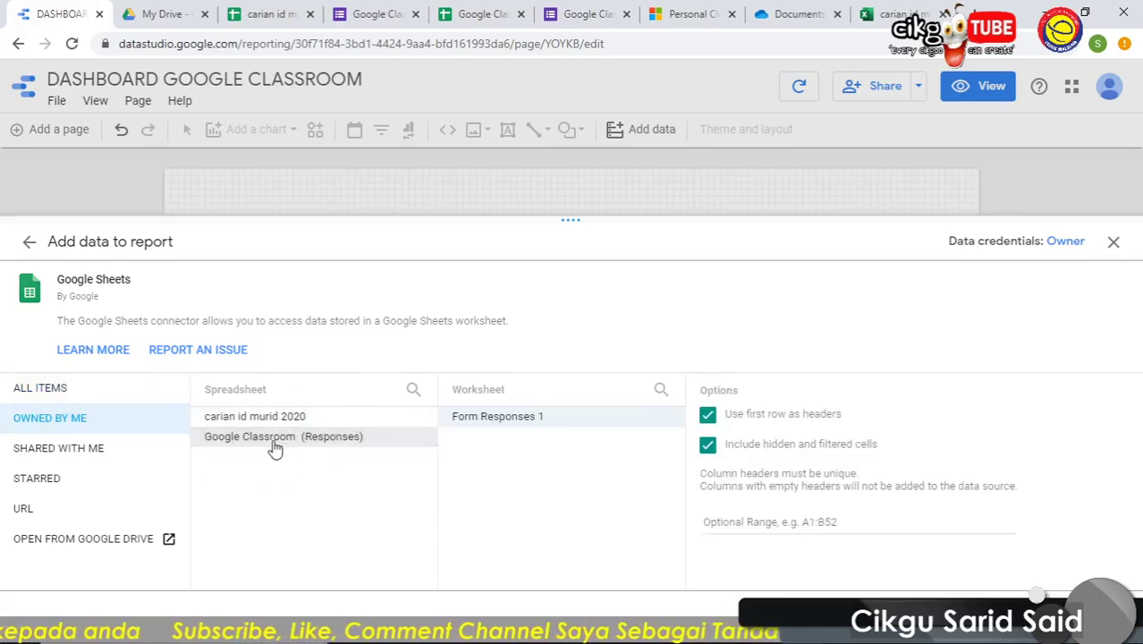
left_click(1100, 609)
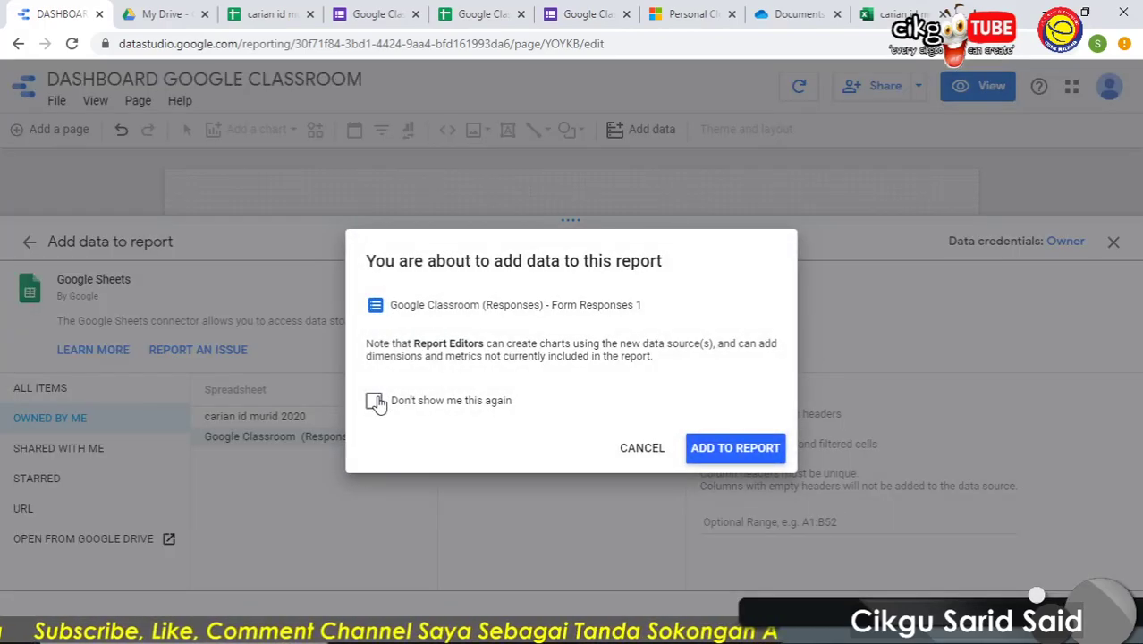
left_click(376, 401)
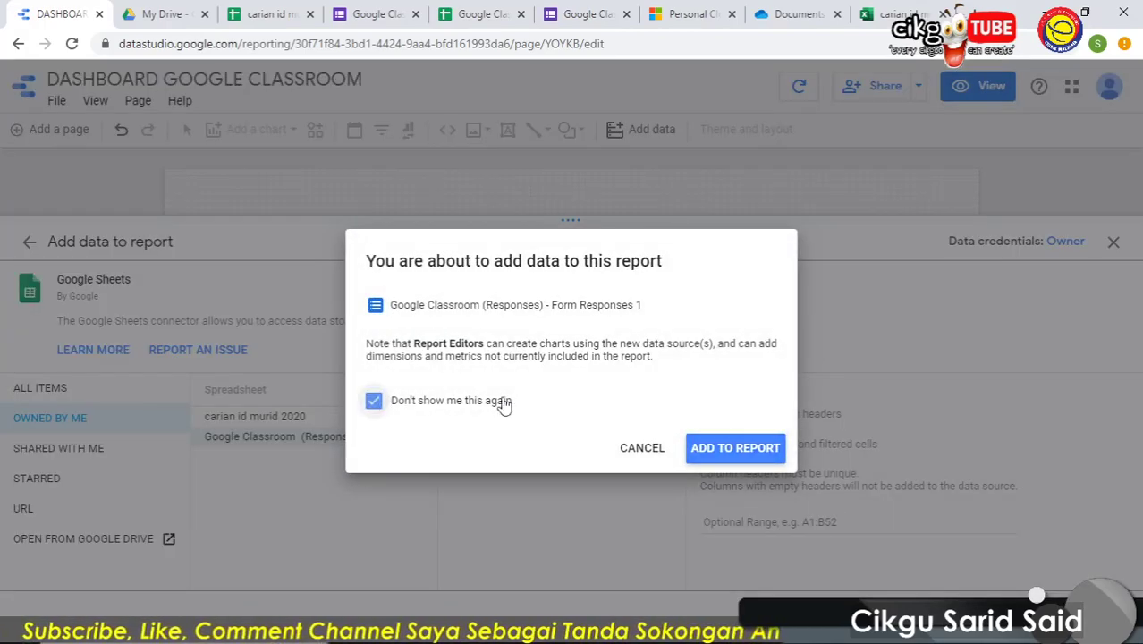
left_click(749, 450)
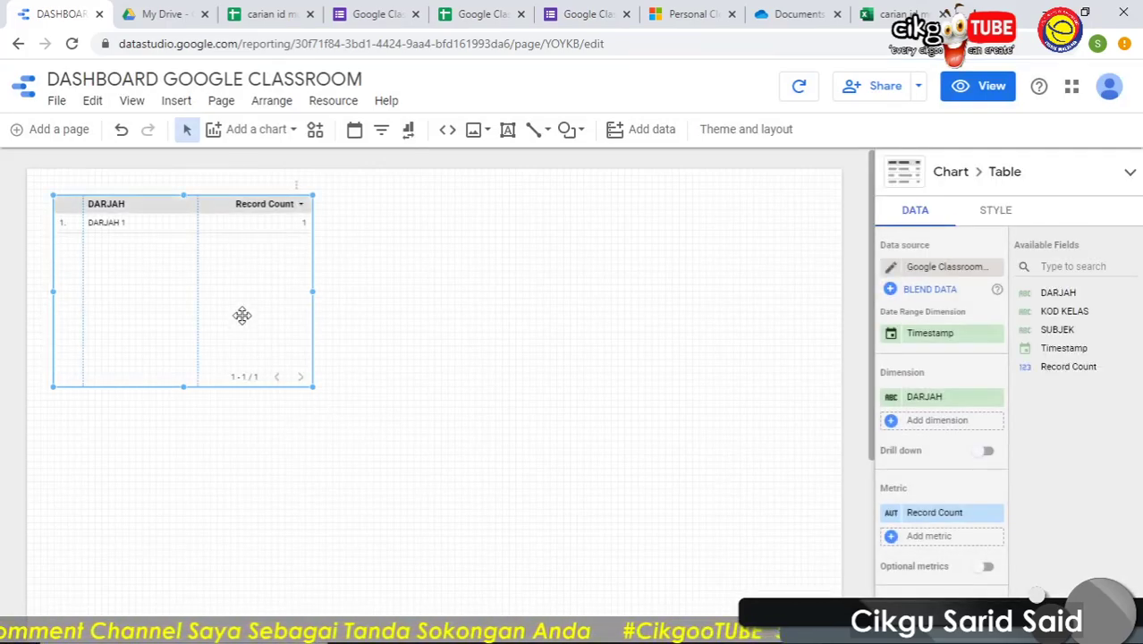
Move the table down and add SUBJEK and KOD KELAS as dimensions.
mouse_move(243, 320)
left_mouse_down()
mouse_move(355, 437)
mouse_move(360, 368)
left_mouse_up()
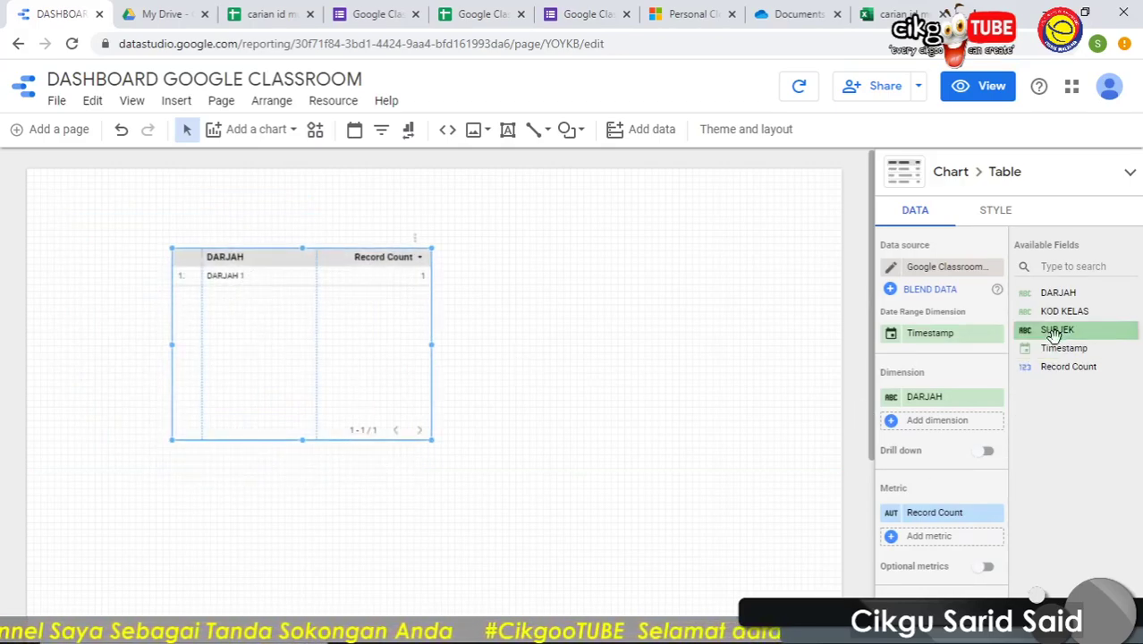
left_click_drag(1069, 312, 1084, 324)
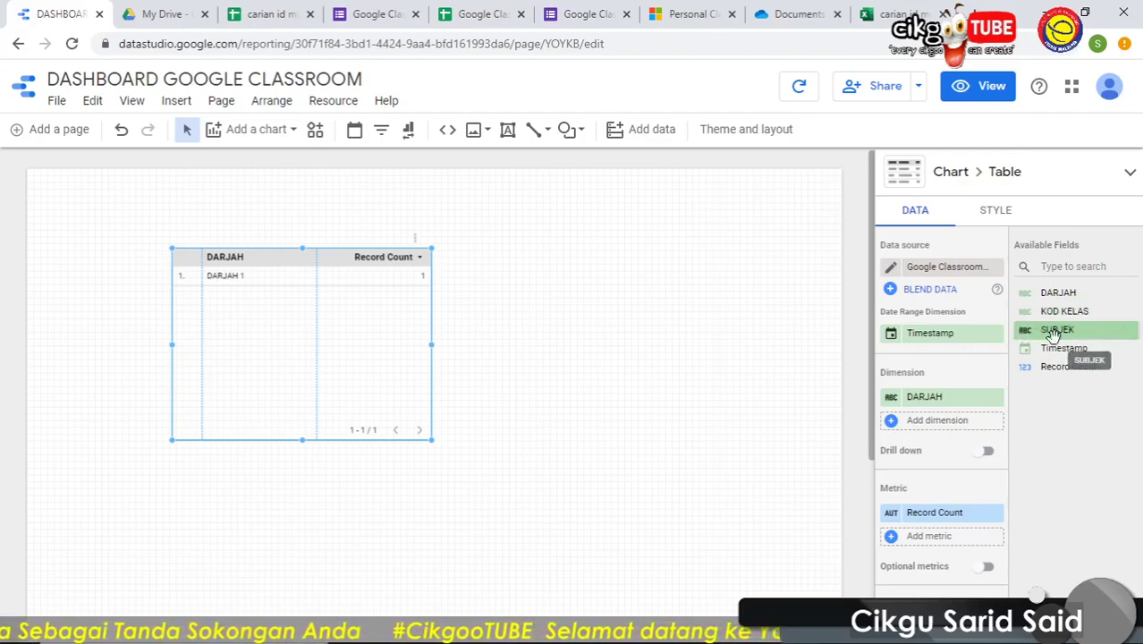
left_click(924, 425)
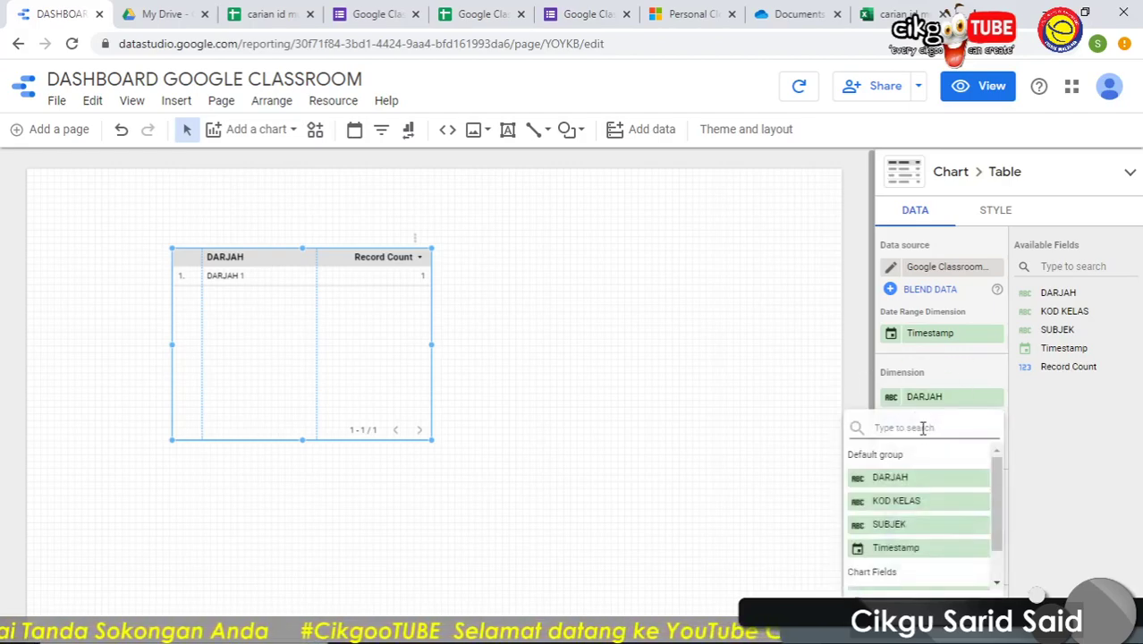
left_click(916, 528)
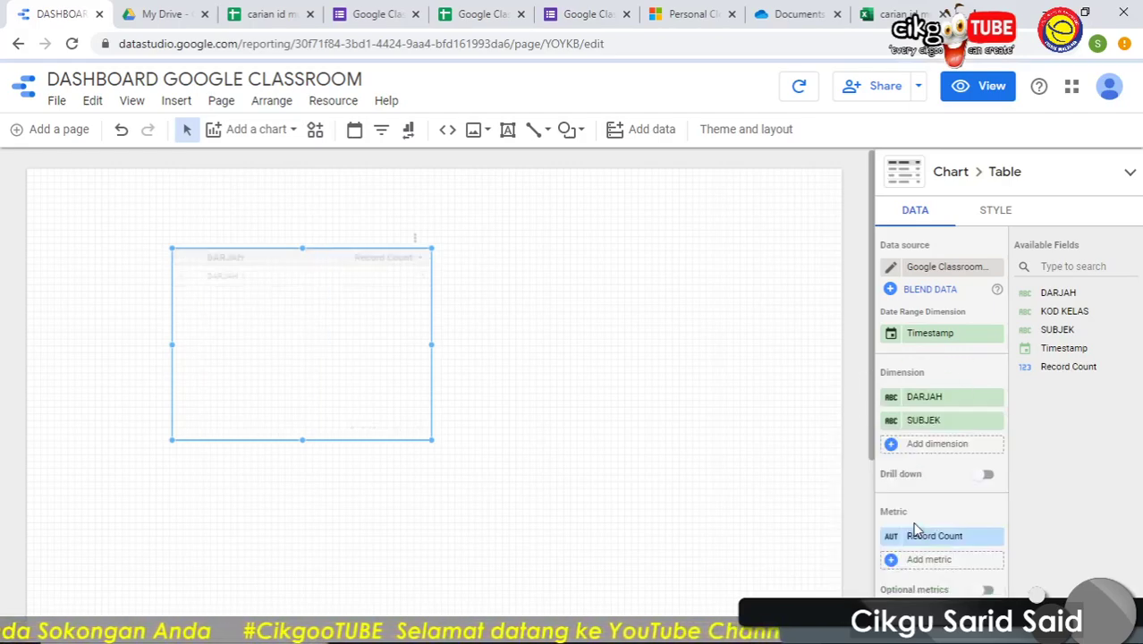
left_click(926, 448)
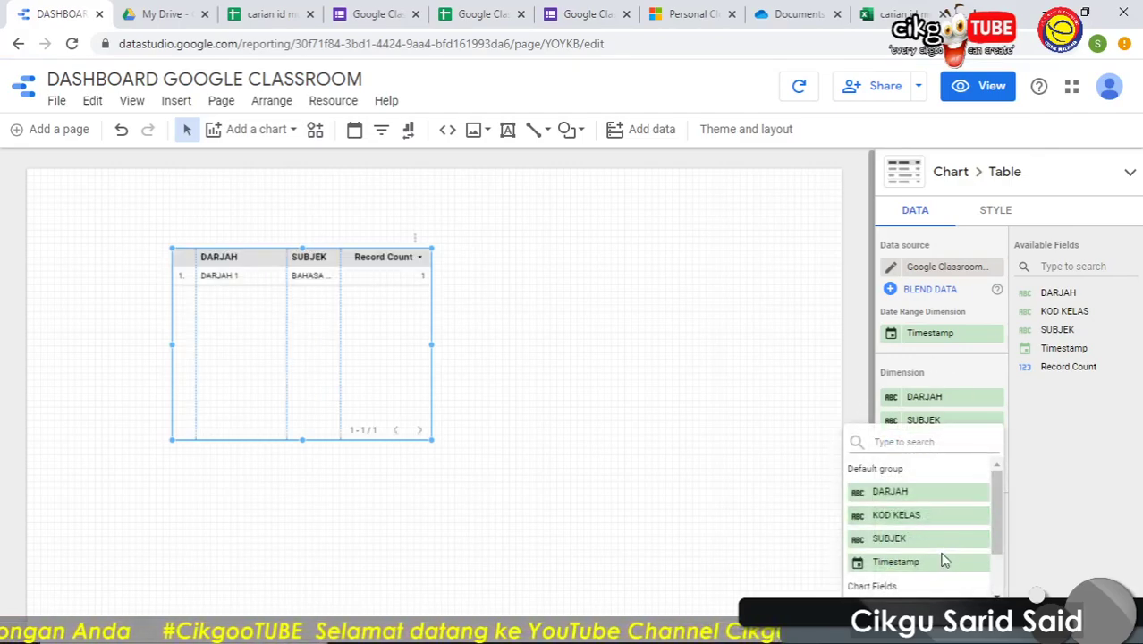
left_click(911, 516)
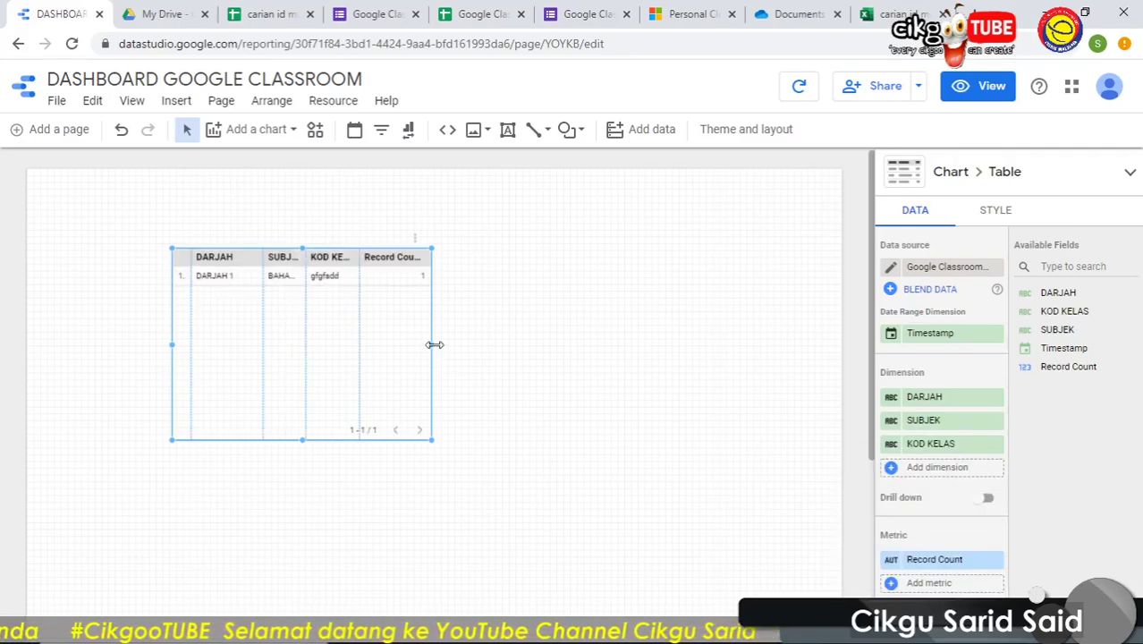
Widen the table across the page and stretch the KOD KELAS and SUBJEK columns.
left_click_drag(433, 344, 743, 386)
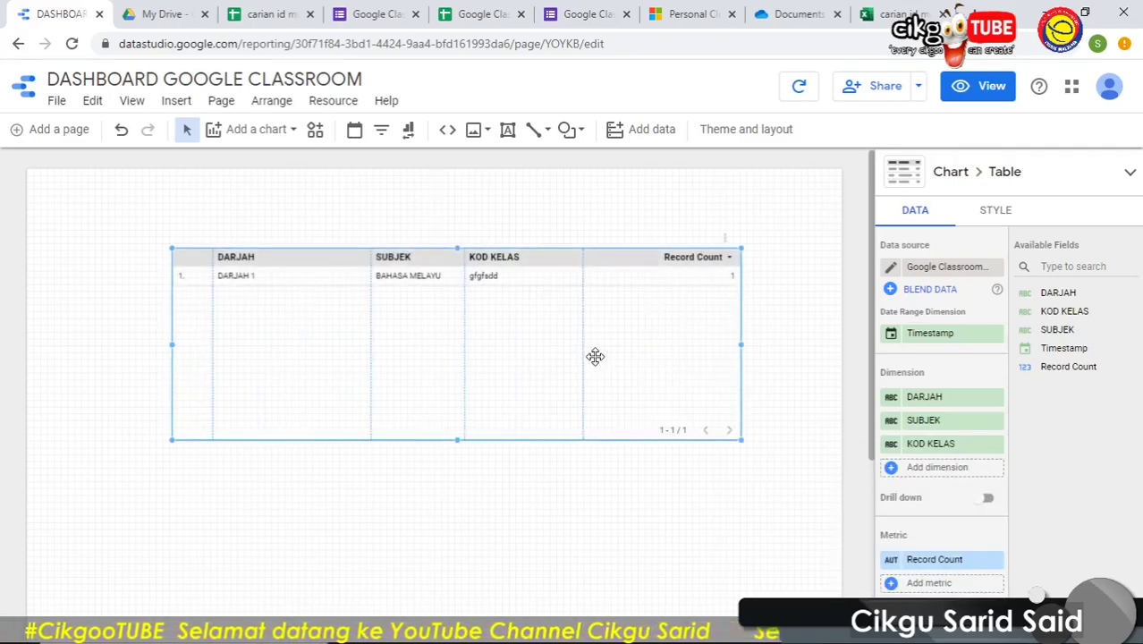
left_click_drag(595, 357, 630, 349)
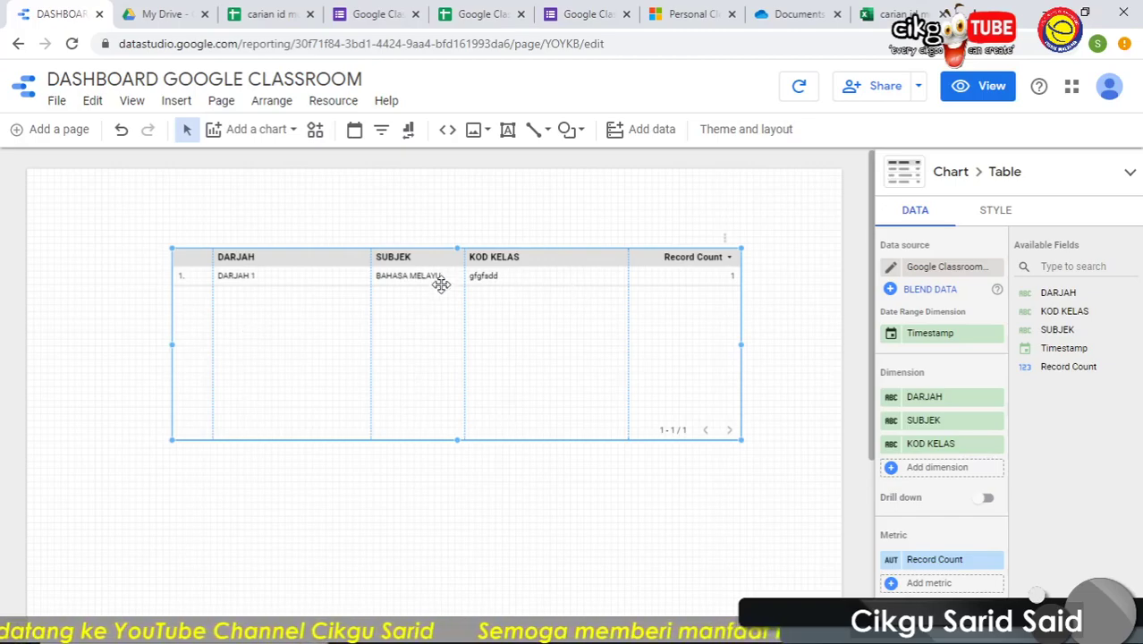
left_click_drag(463, 331, 490, 333)
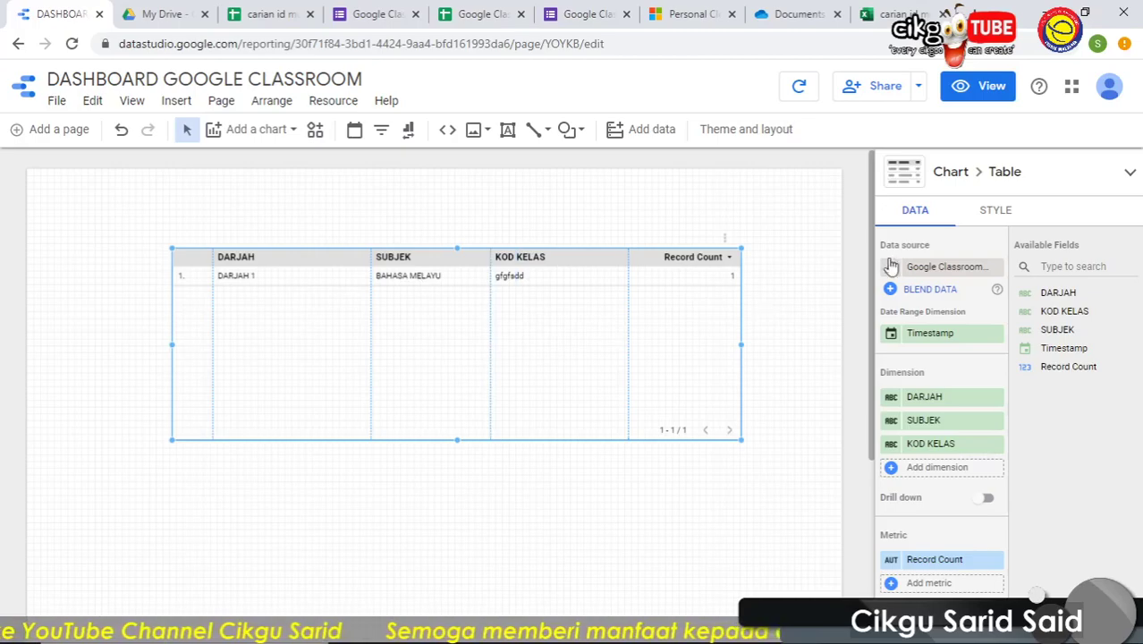
Style the table header in Quicksand with white text on a teal background.
left_click(996, 211)
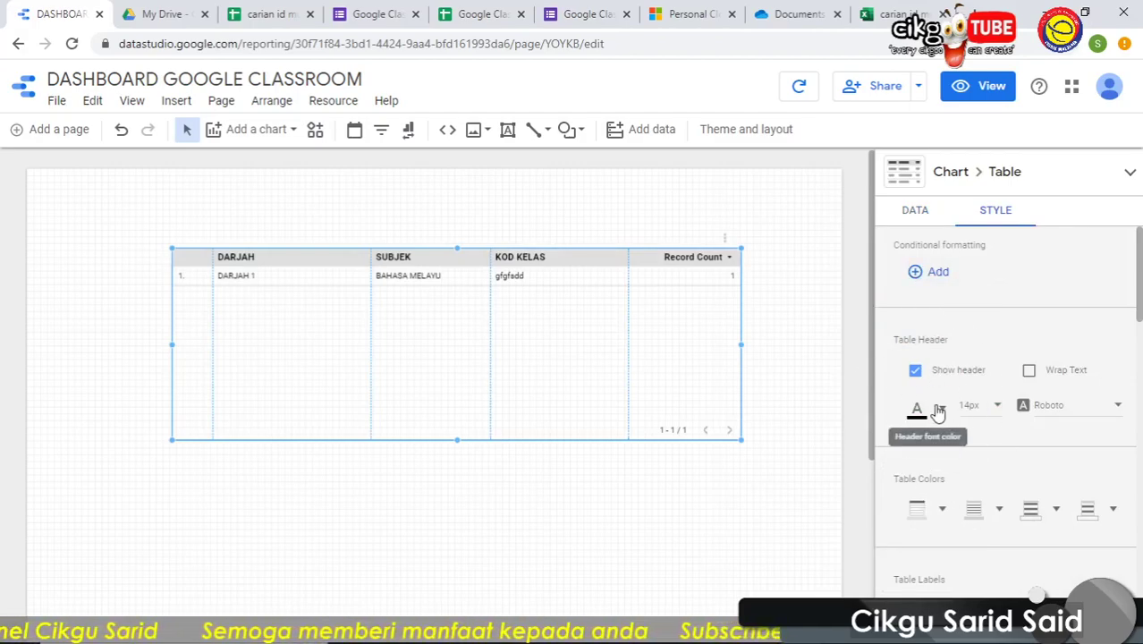
left_click(1107, 407)
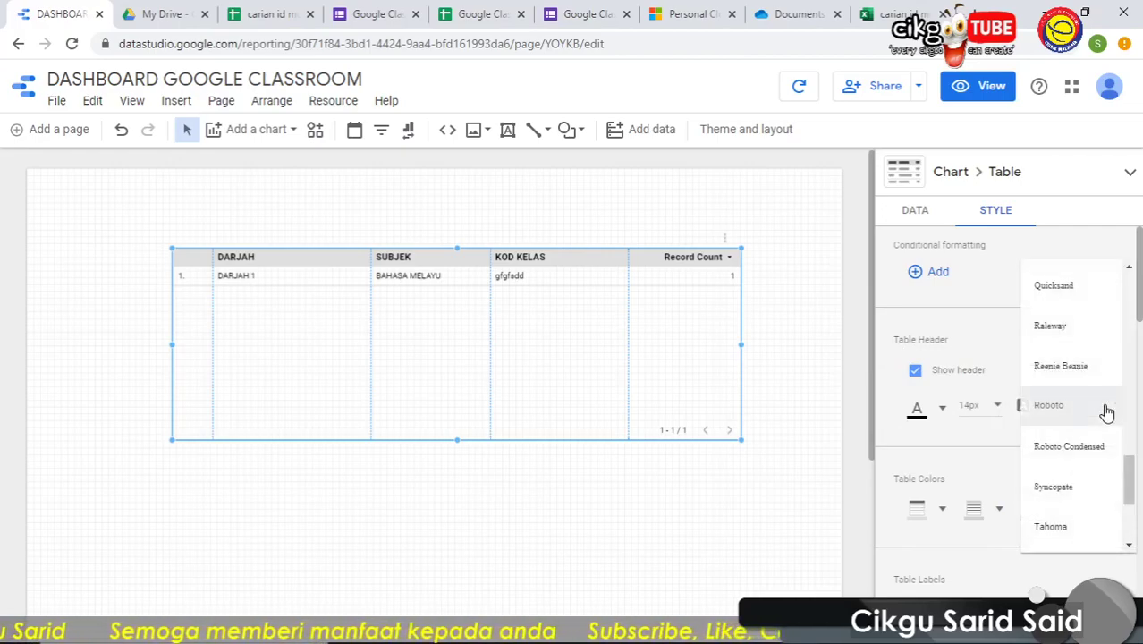
left_click(1062, 287)
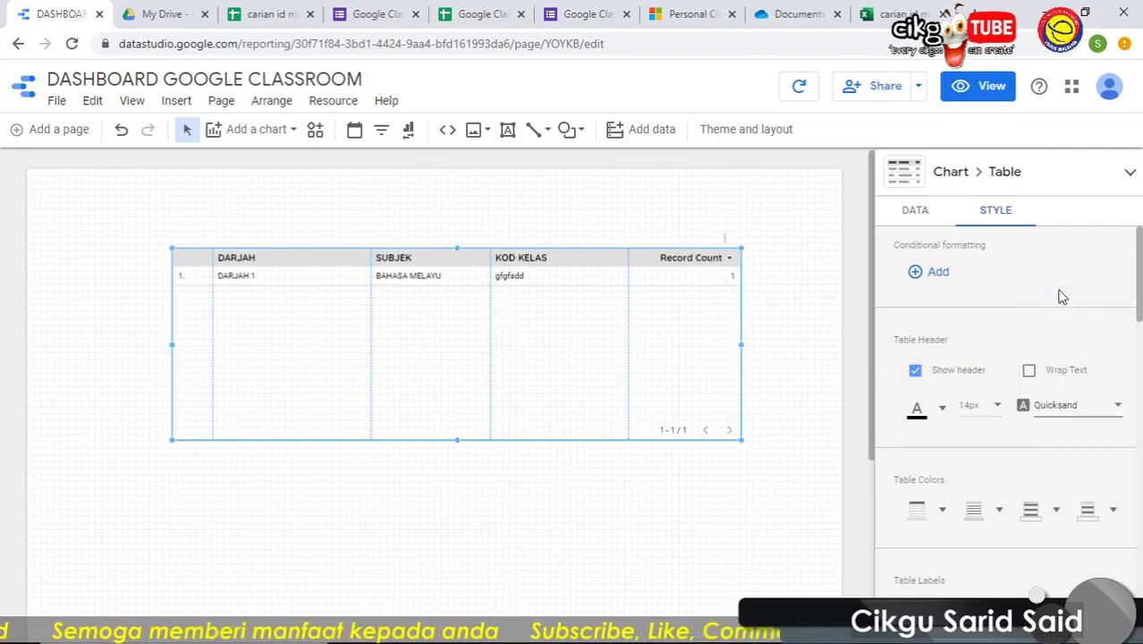
left_click(914, 416)
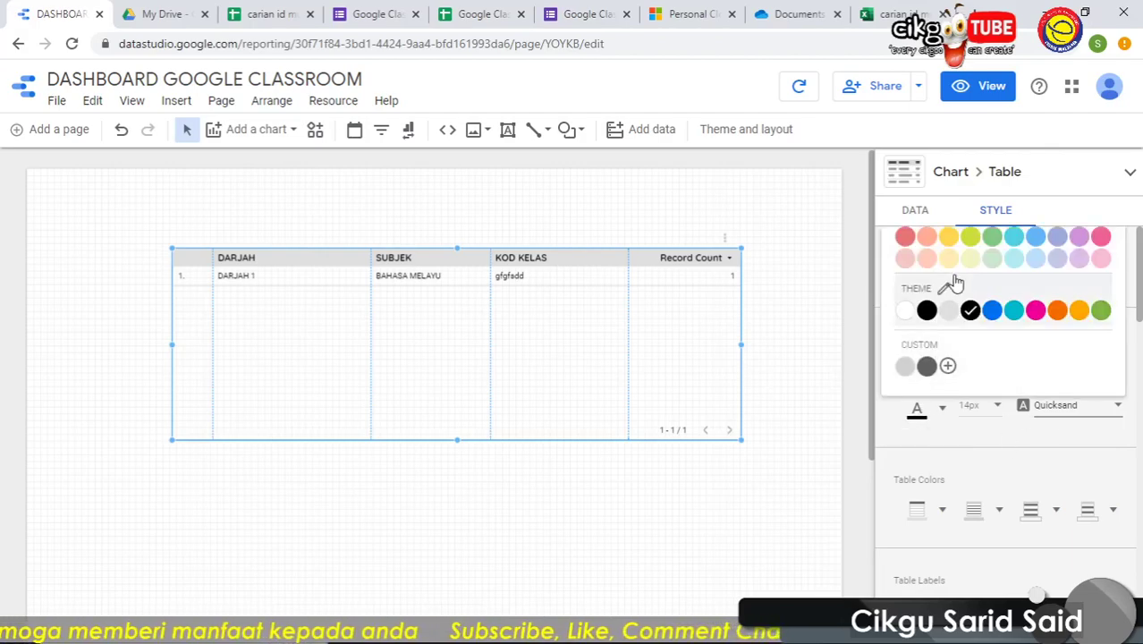
left_click(905, 310)
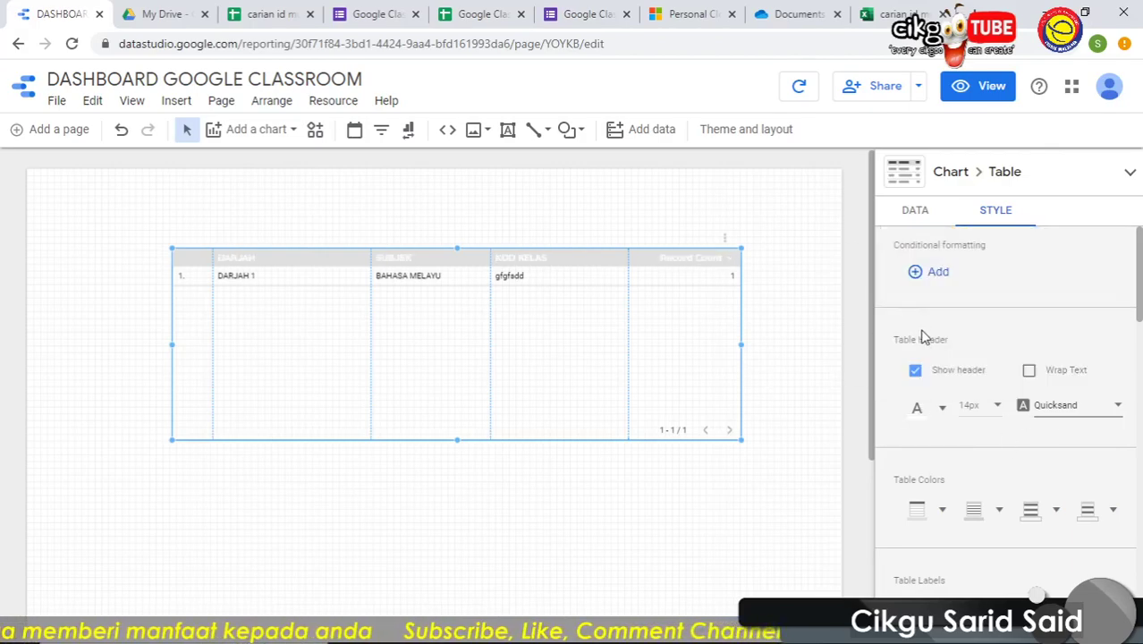
left_click(933, 517)
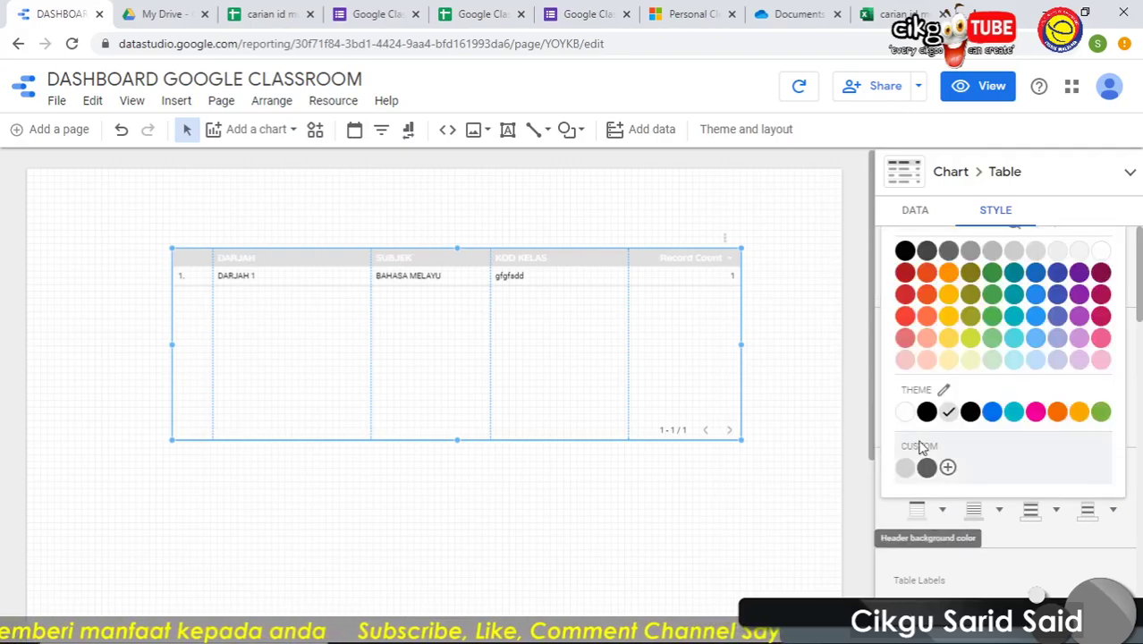
left_click(902, 254)
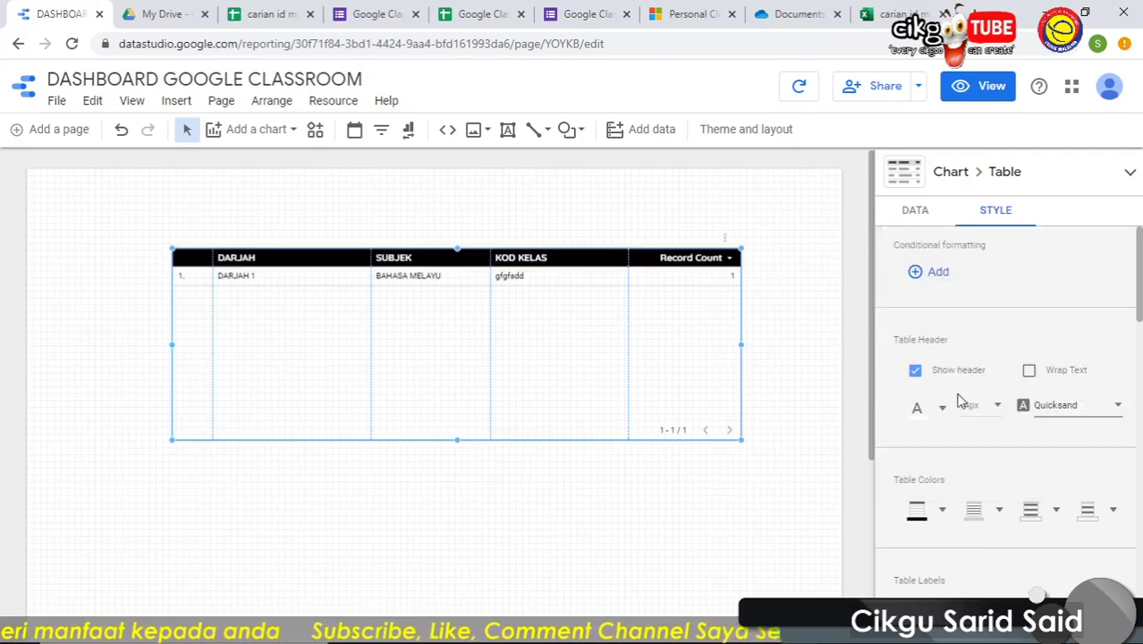
left_click(921, 511)
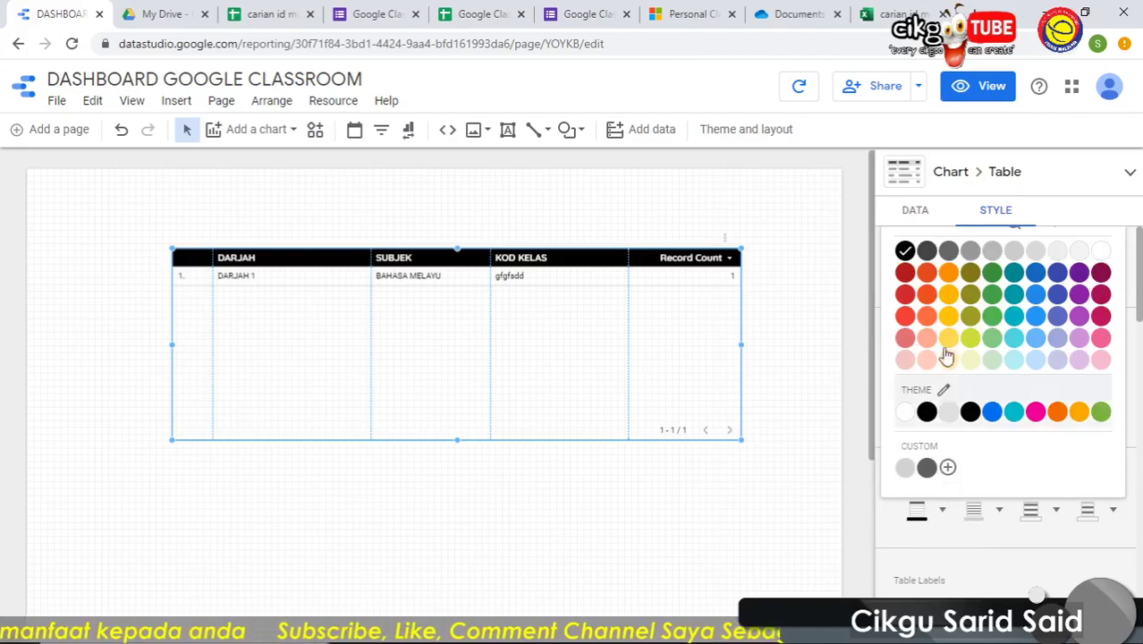
left_click(1011, 272)
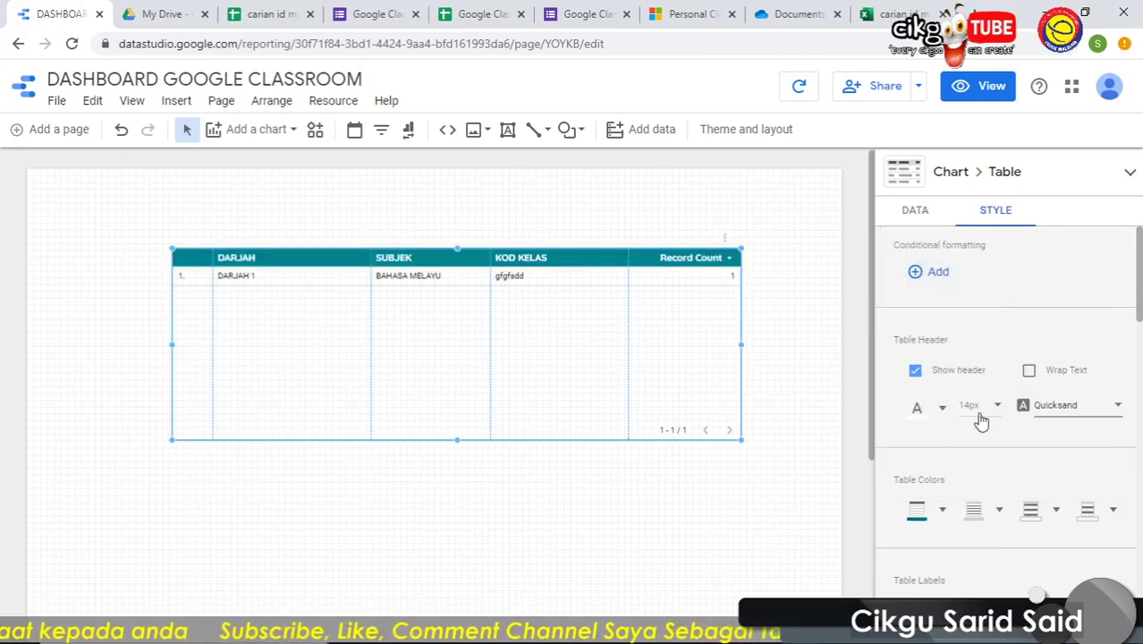
Set new border colours, a light cyan row highlight and a pale yellow accent, then move the table lower.
left_click(986, 517)
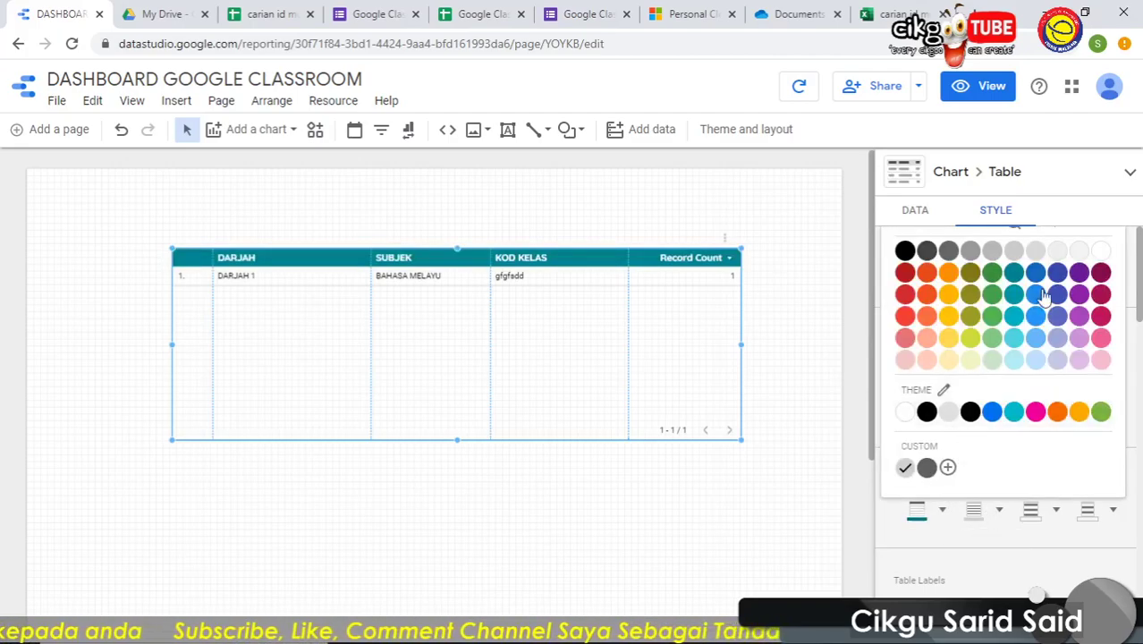
left_click(1100, 254)
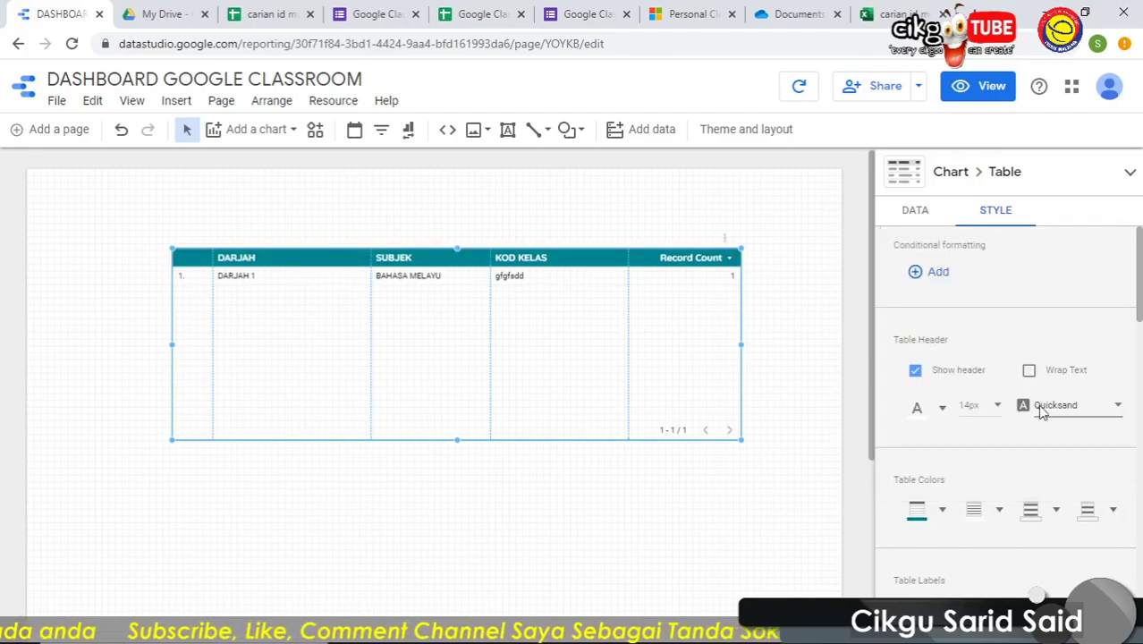
left_click(1032, 509)
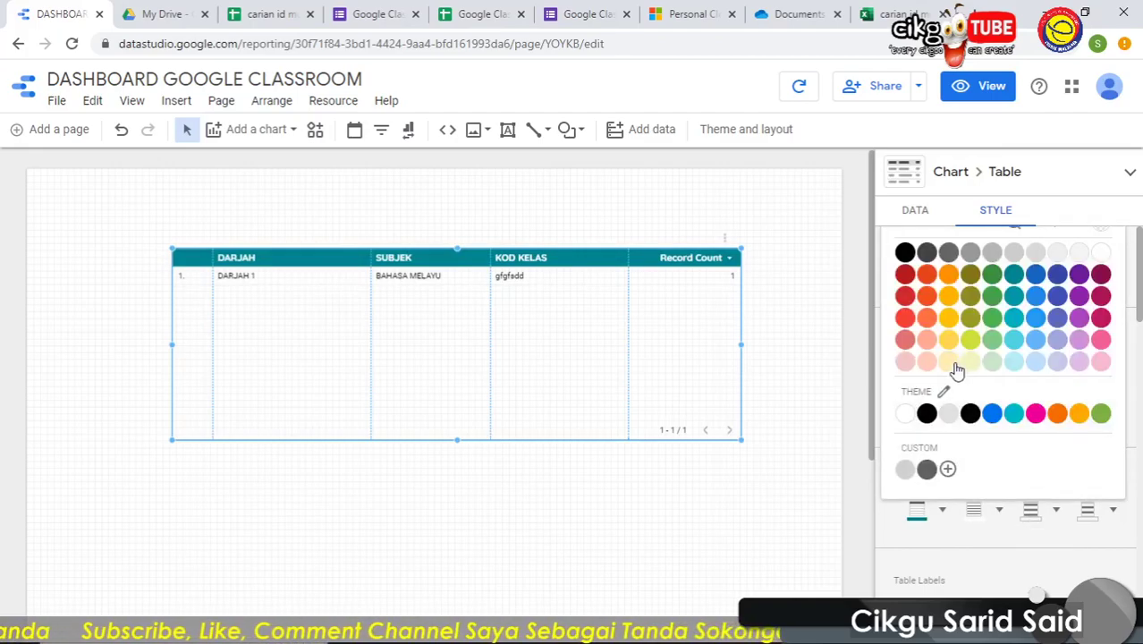
left_click(1011, 365)
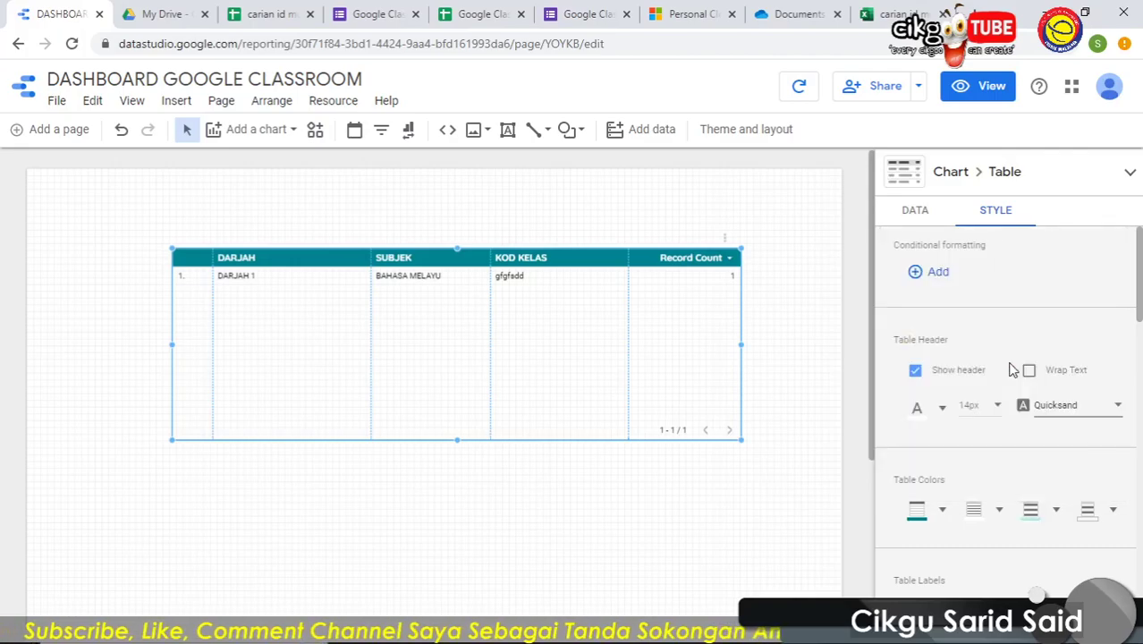
left_click(1086, 516)
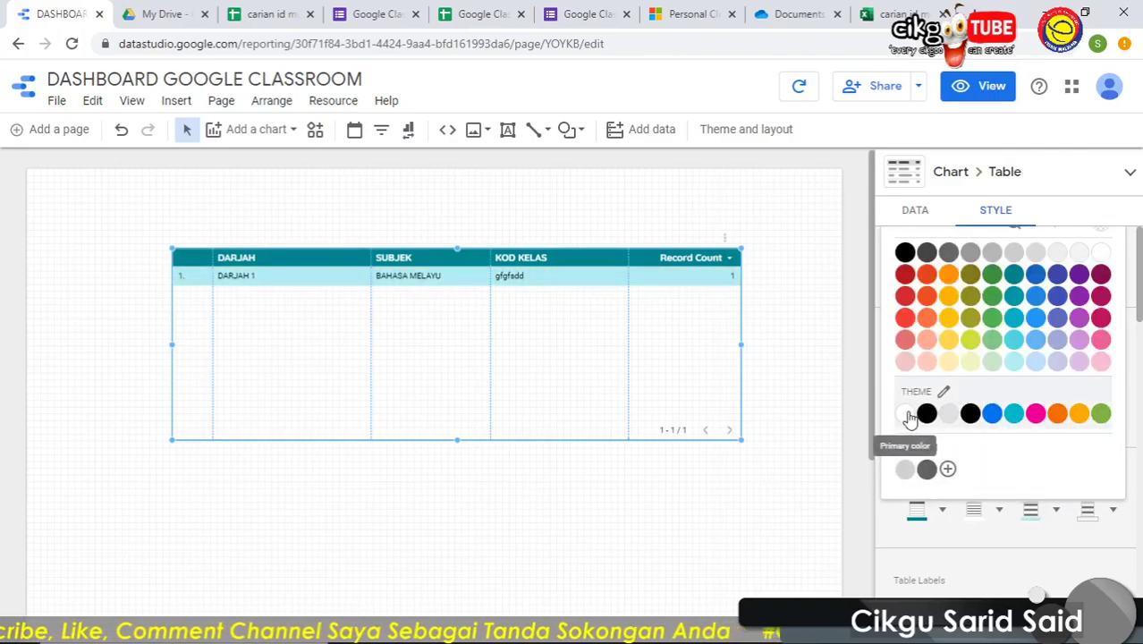
left_click(951, 364)
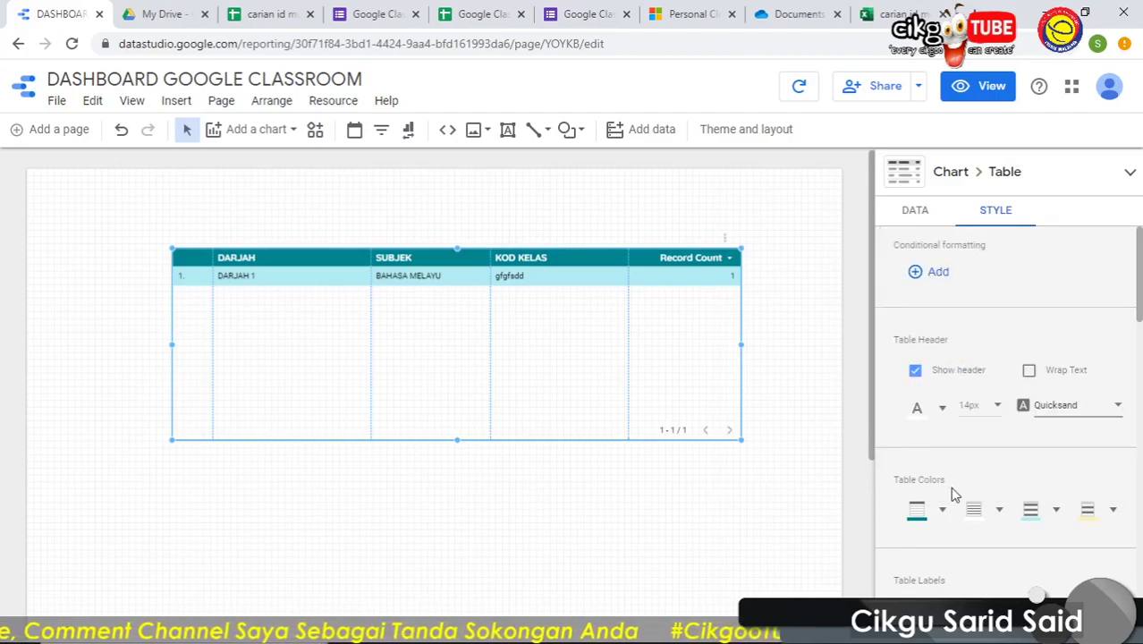
scroll(953, 495, "down", 3)
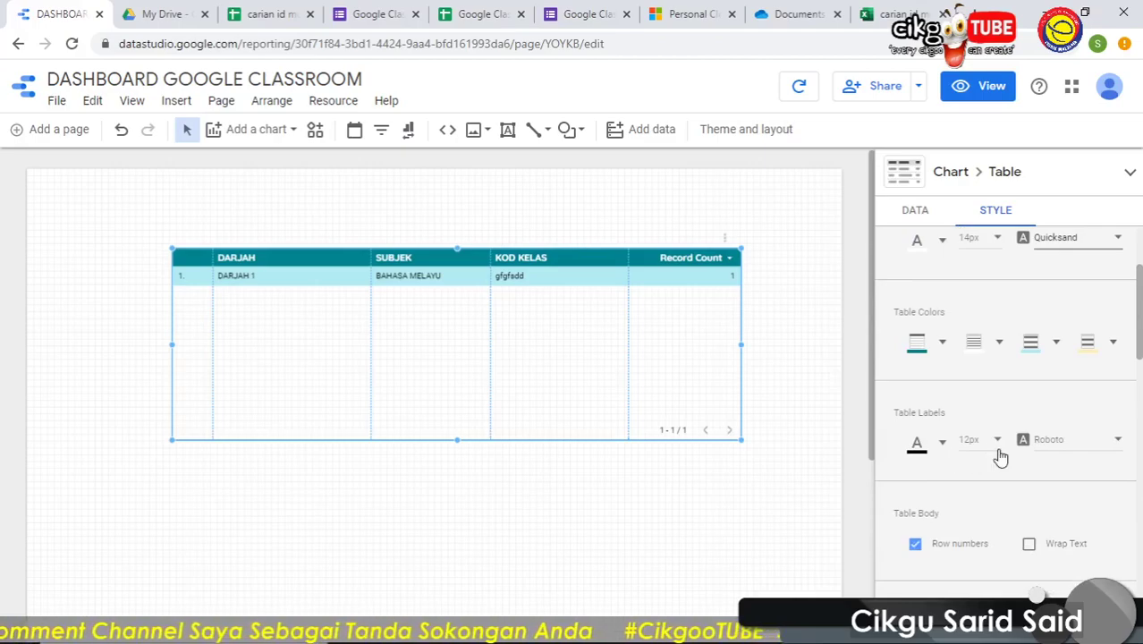
scroll(999, 454, "up", 3)
left_click_drag(539, 295, 541, 374)
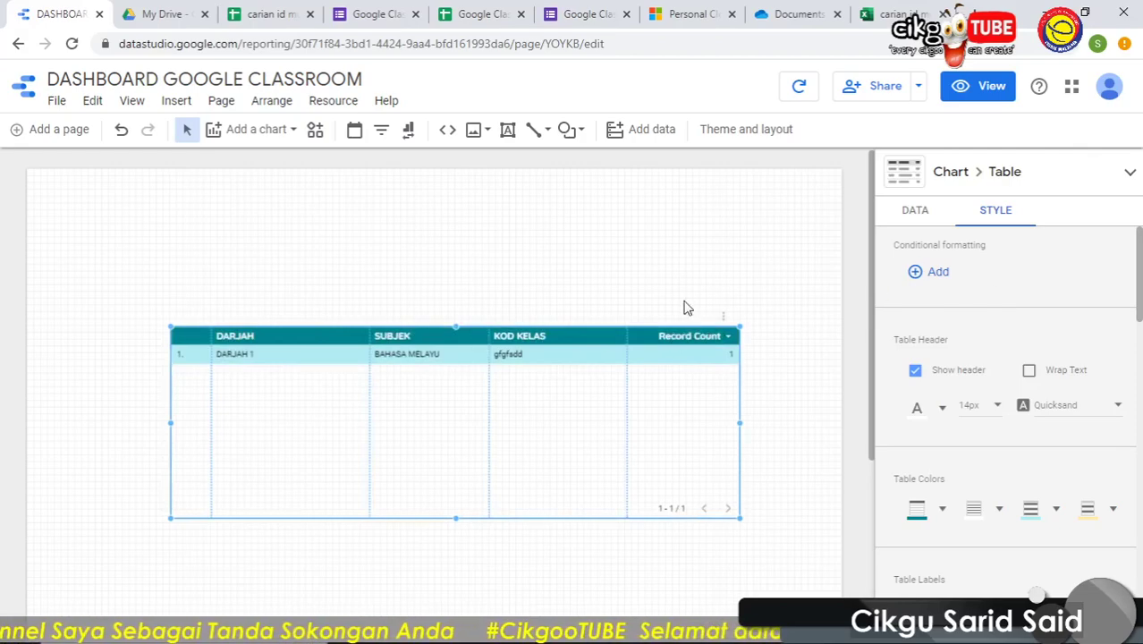
Rename the table's Record Count metric to BILANGAN in the Data tab.
left_click(917, 213)
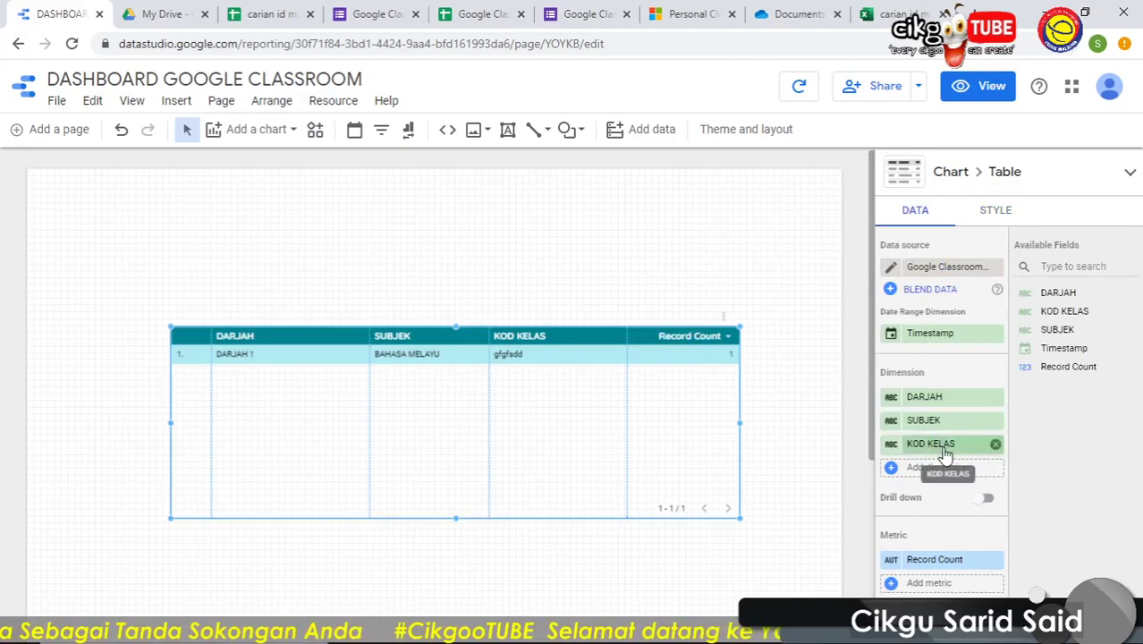
left_click(893, 561)
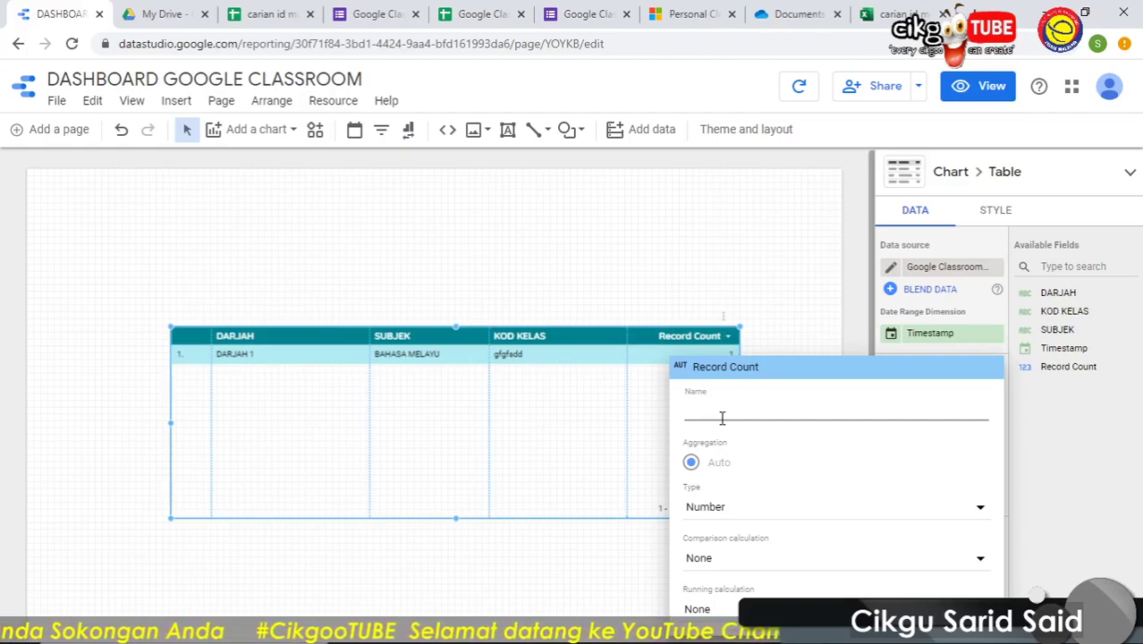
type("Bl")
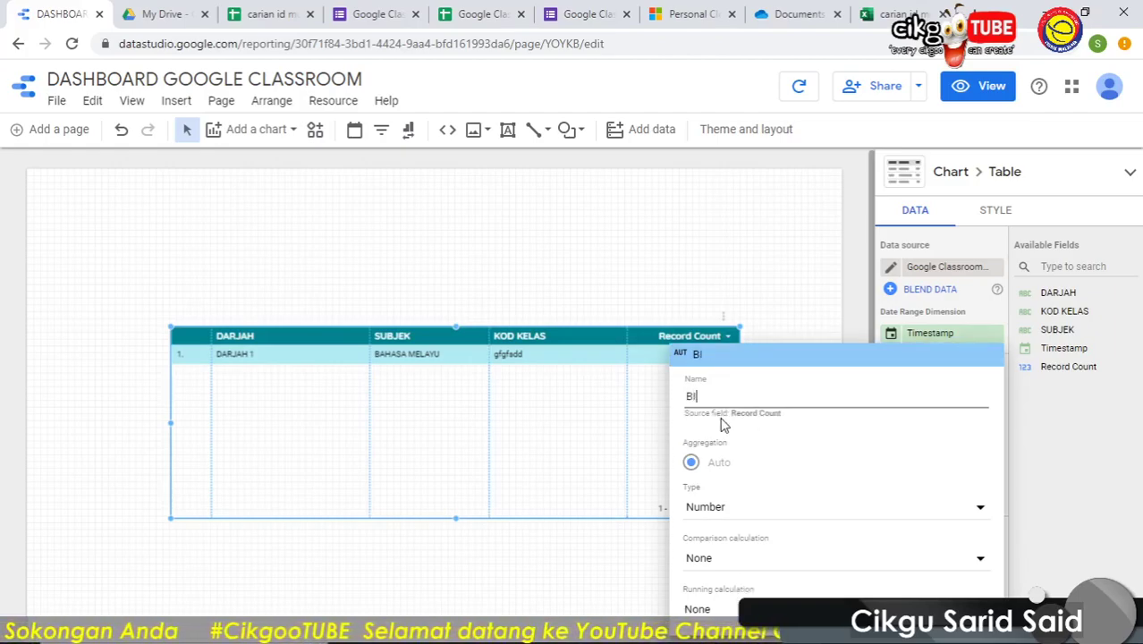
type("LANGAN")
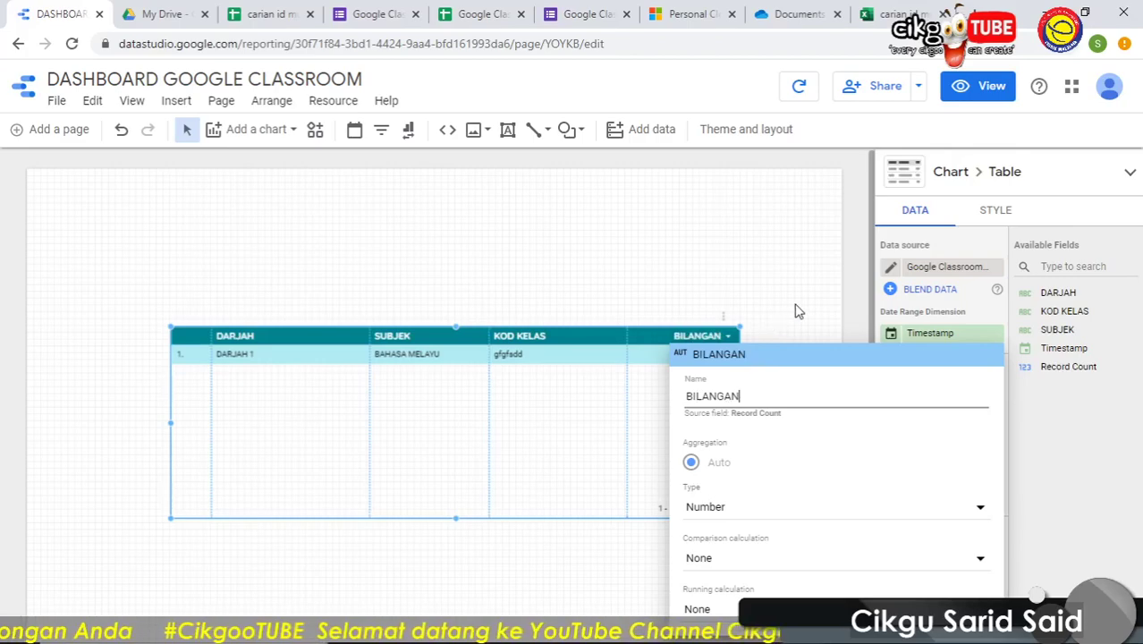
left_click(809, 318)
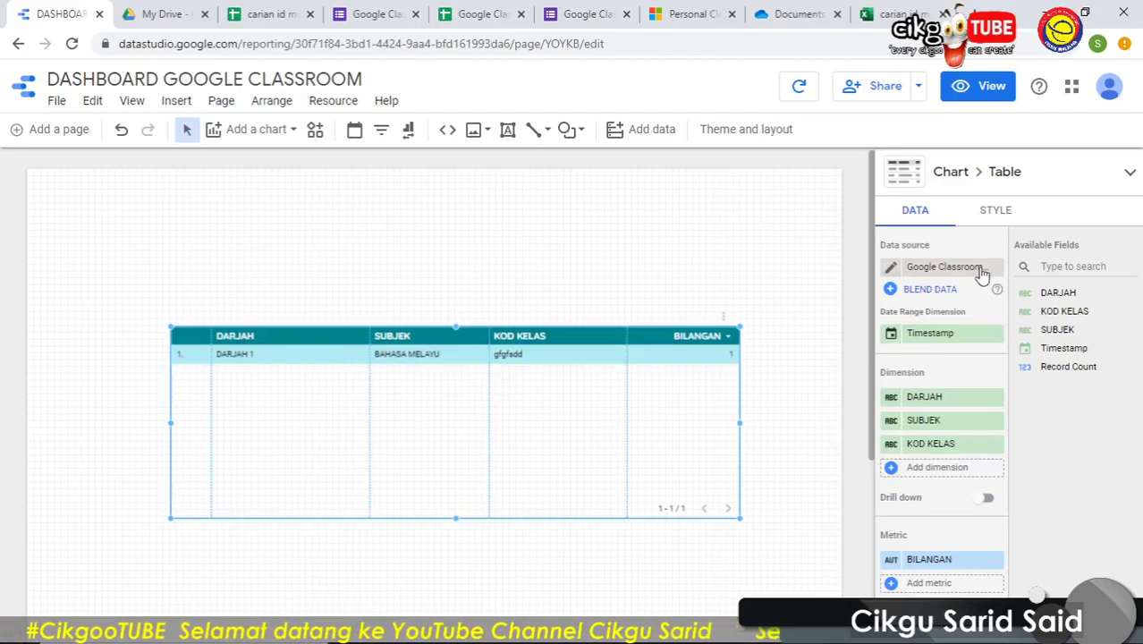
left_click(994, 213)
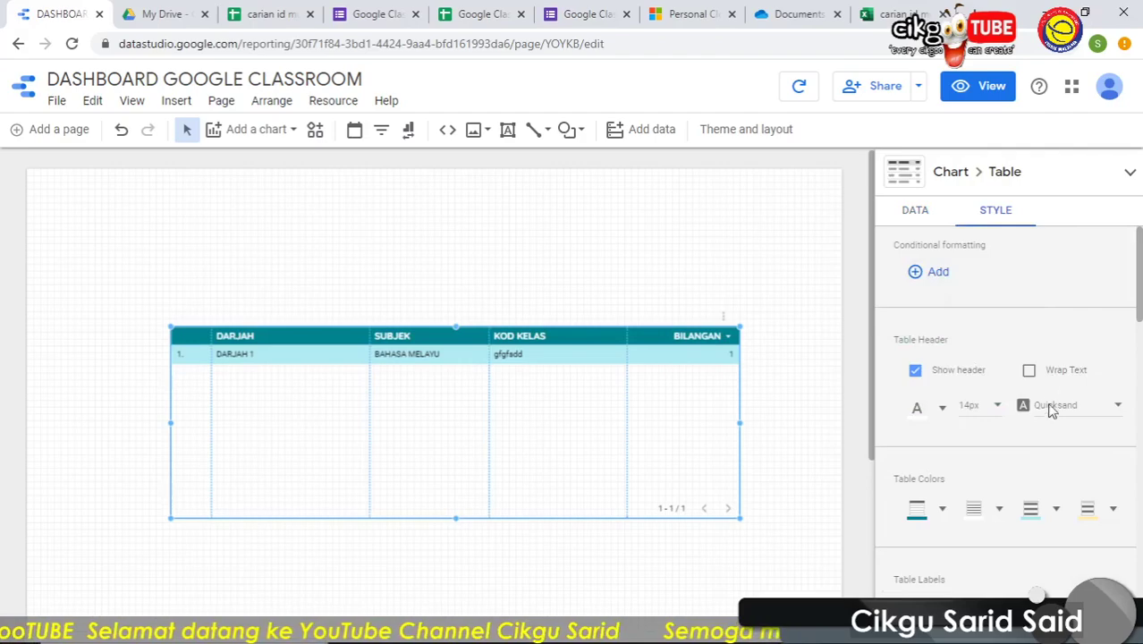
Set the table labels to 16px in the Quicksand font family.
scroll(1052, 447, "down", 2)
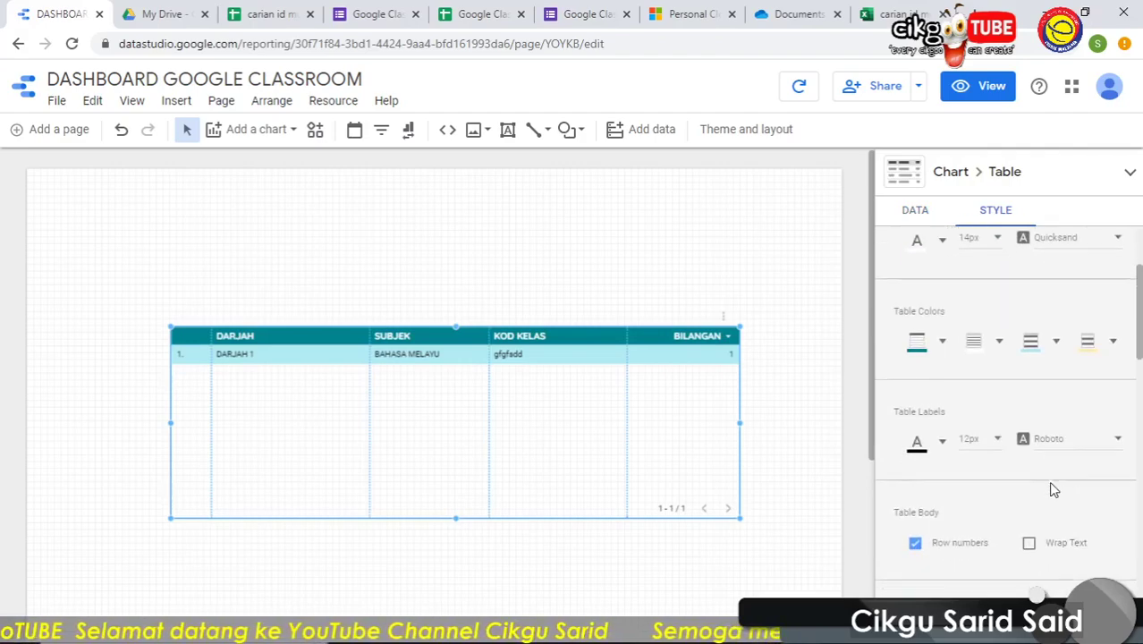
left_click(988, 445)
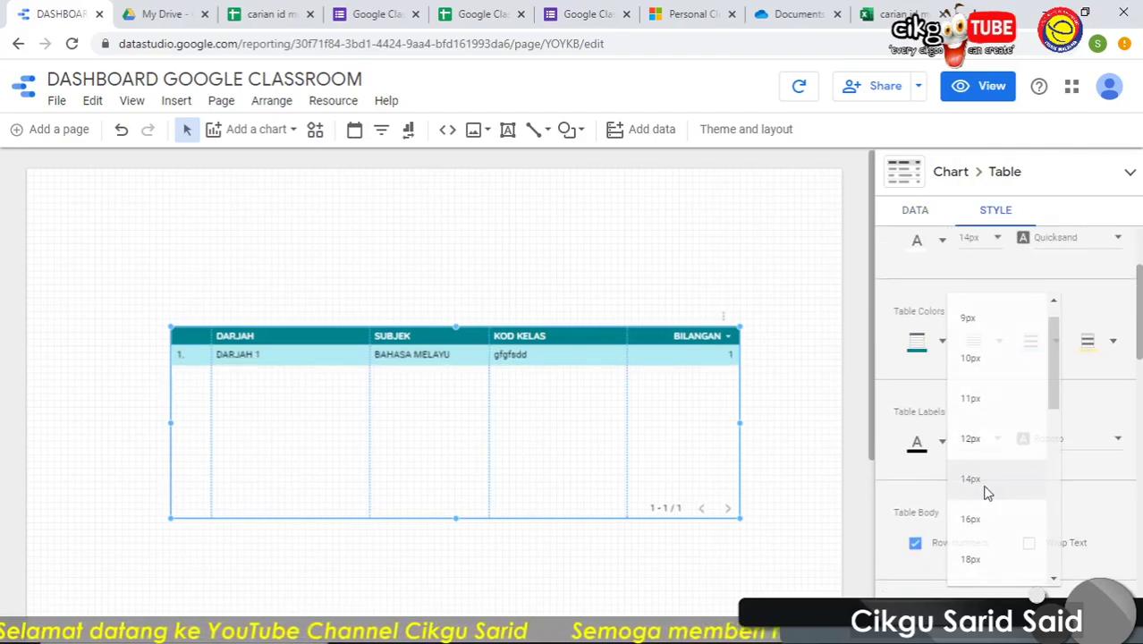
left_click(1002, 483)
left_click(993, 443)
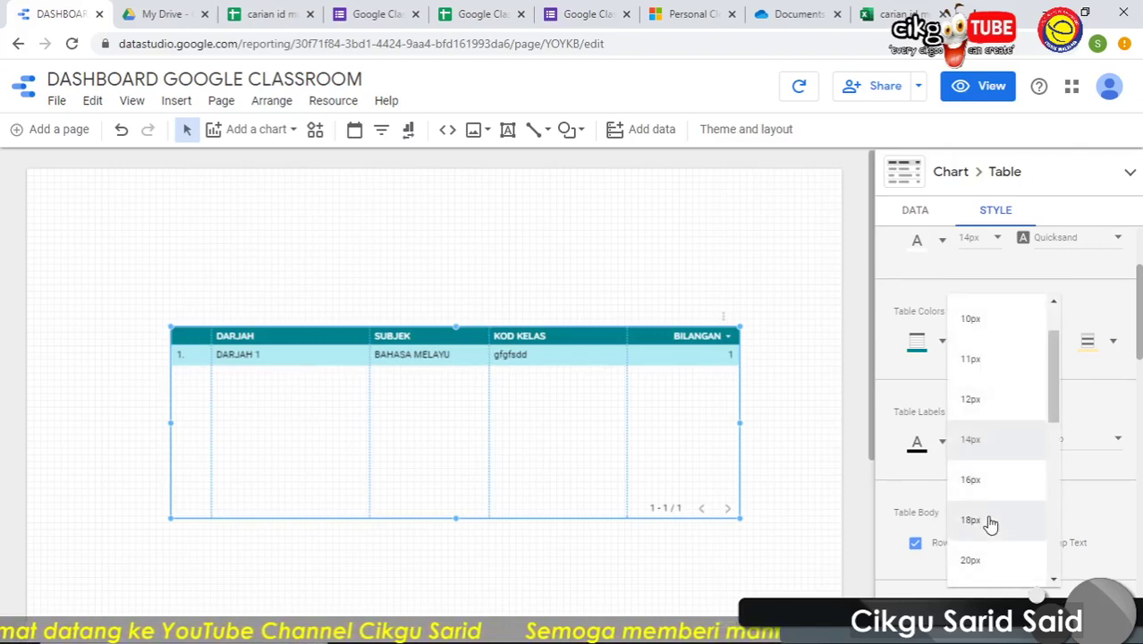
left_click(993, 483)
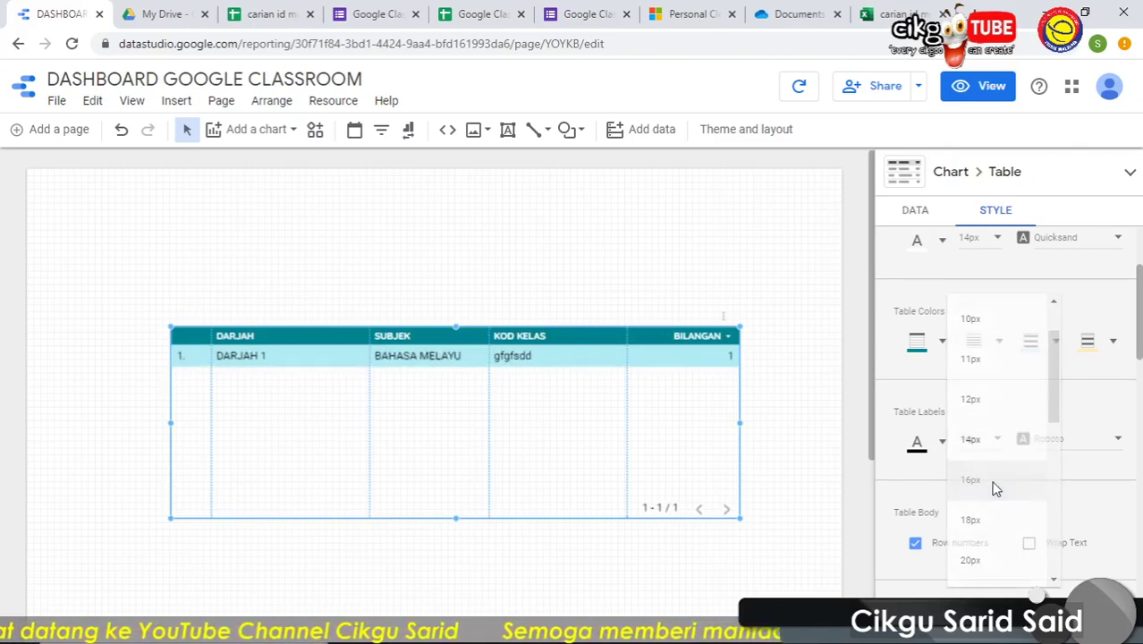
left_click(1086, 443)
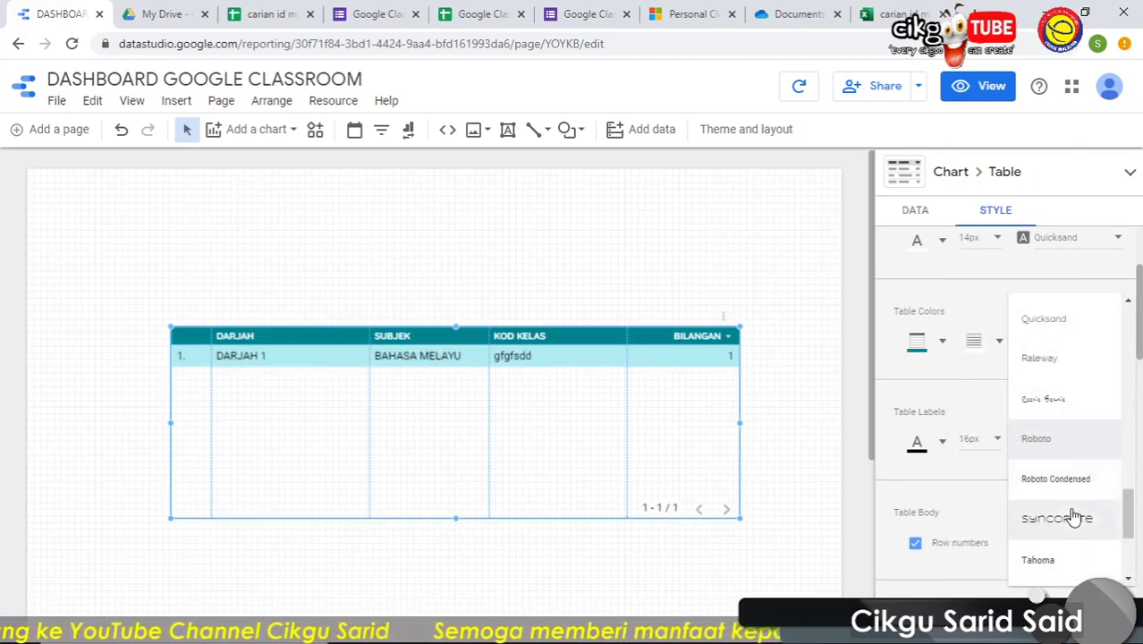
left_click(1041, 322)
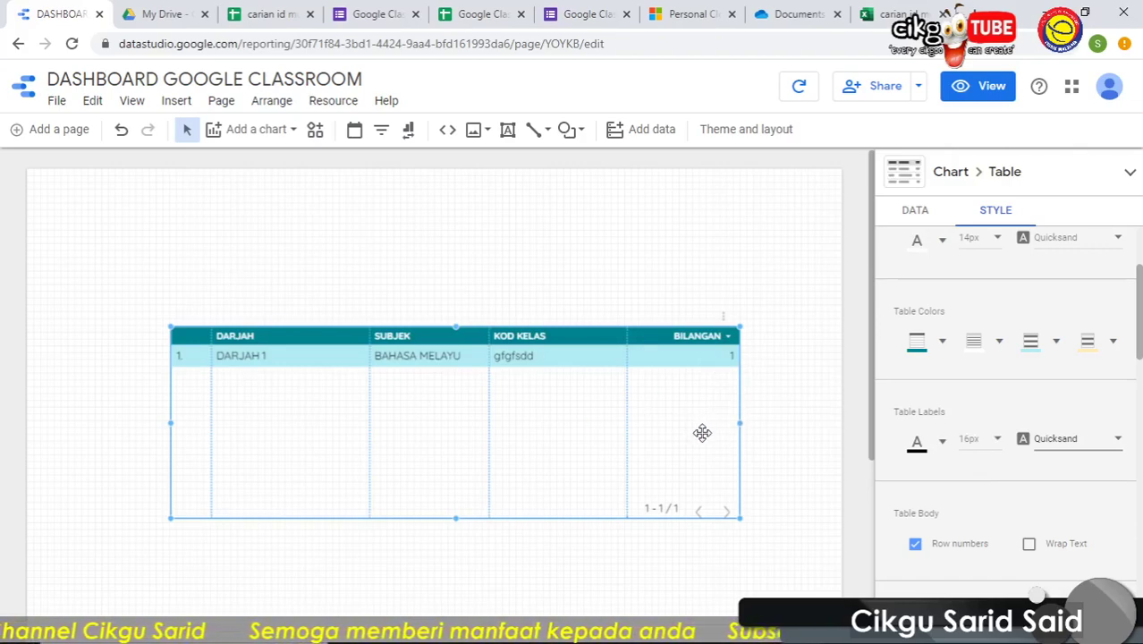
Centre-align the DARJAH, SUBJEK, KOD KELAS and BILANGAN columns.
scroll(992, 416, "down", 1)
scroll(1013, 500, "down", 2)
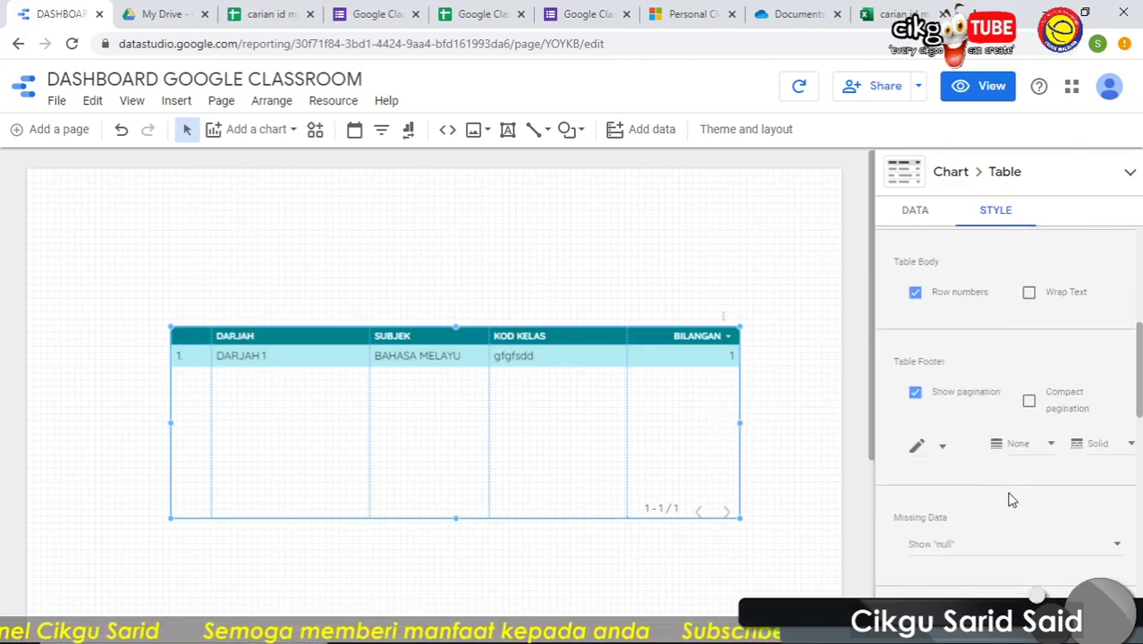
scroll(1013, 510, "down", 2)
scroll(1015, 474, "down", 1)
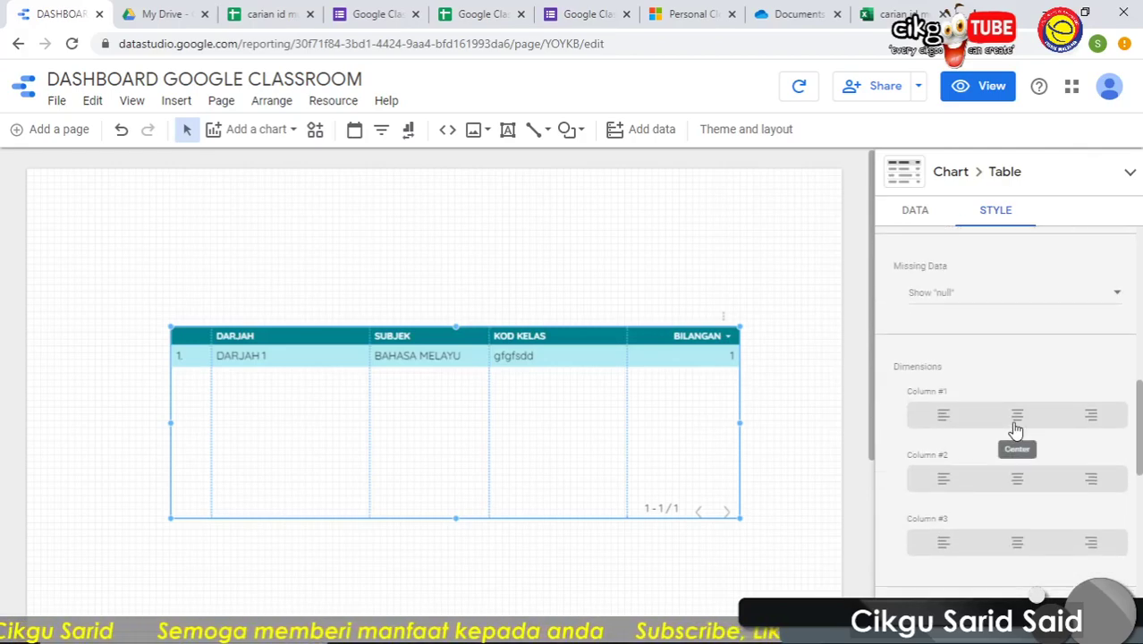
left_click(1016, 420)
left_click(1017, 479)
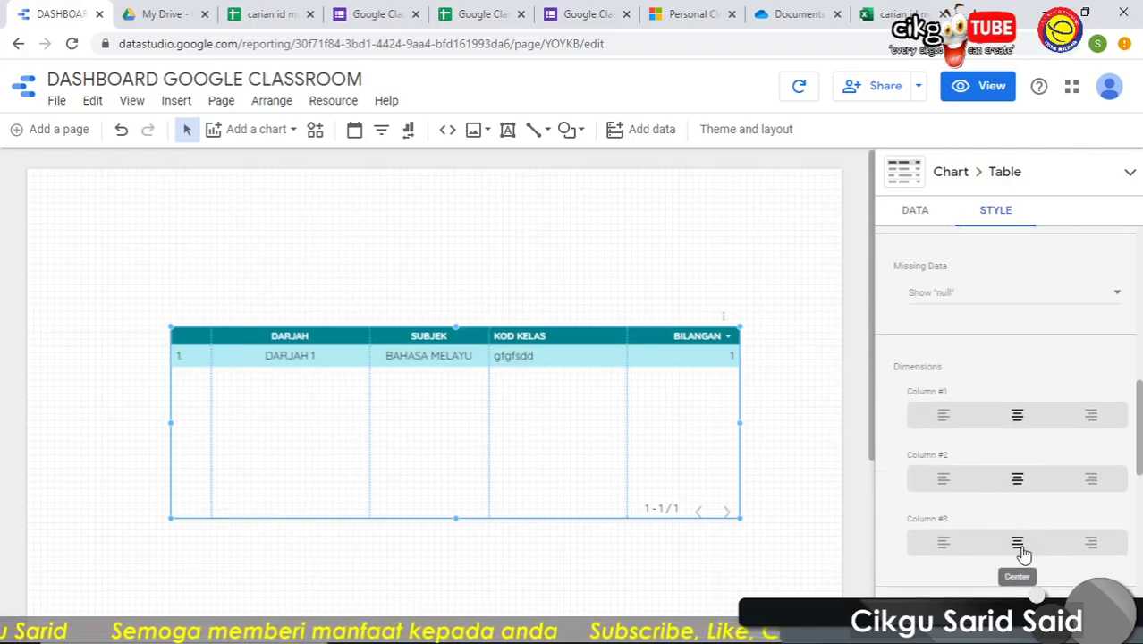
left_click(1017, 542)
scroll(1029, 501, "down", 1)
scroll(1034, 483, "down", 2)
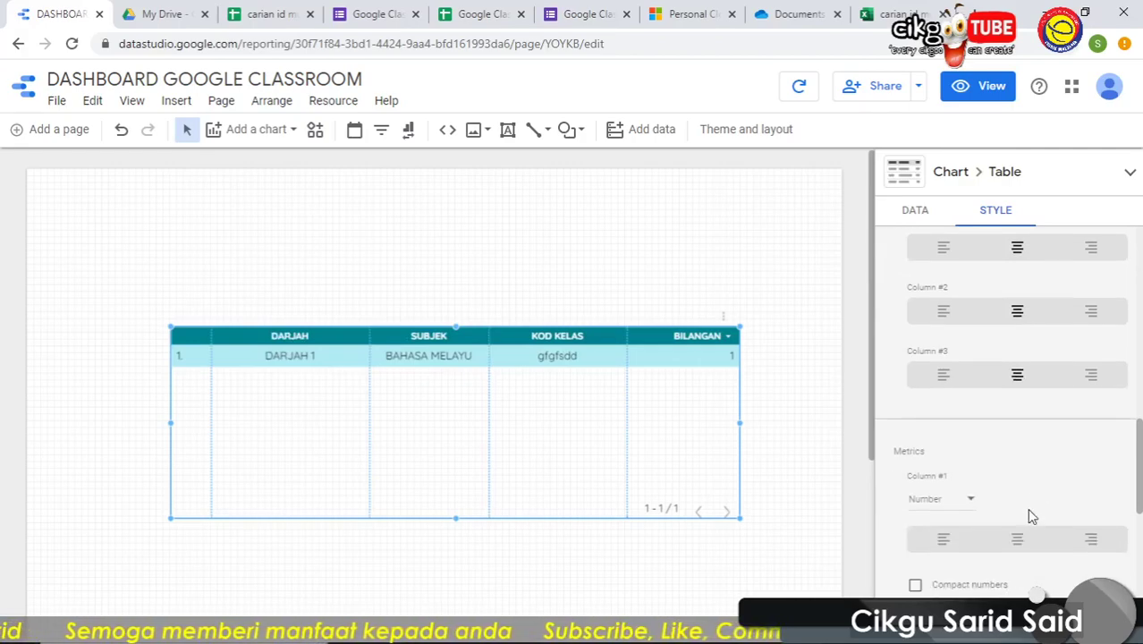
left_click(1018, 539)
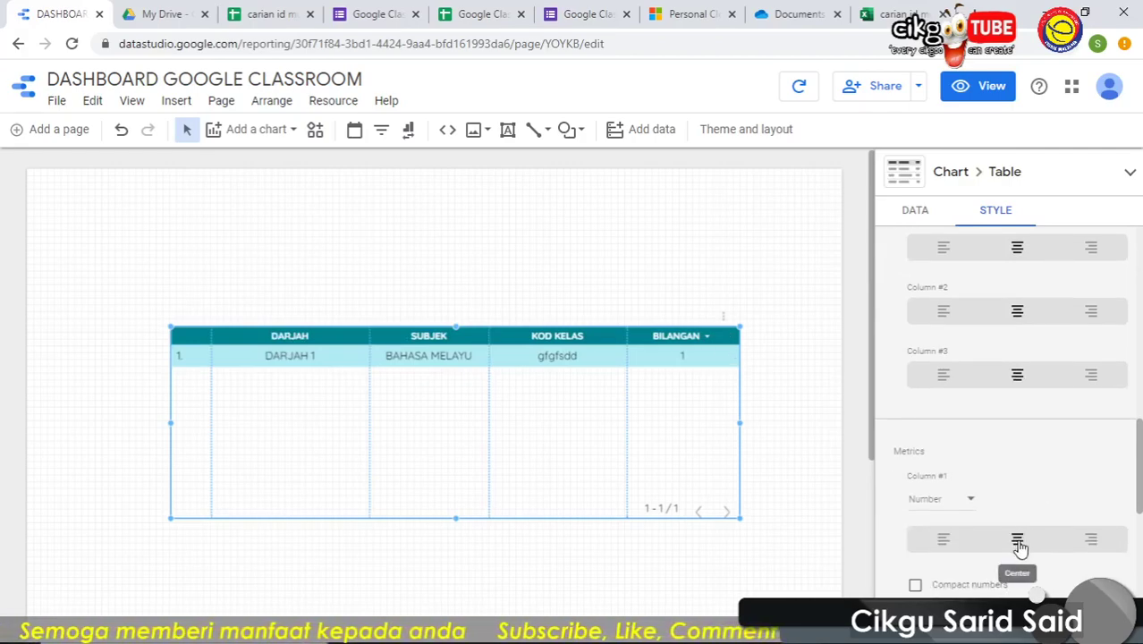
Keep the BILANGAN values displayed as plain numbers.
scroll(1002, 510, "down", 1)
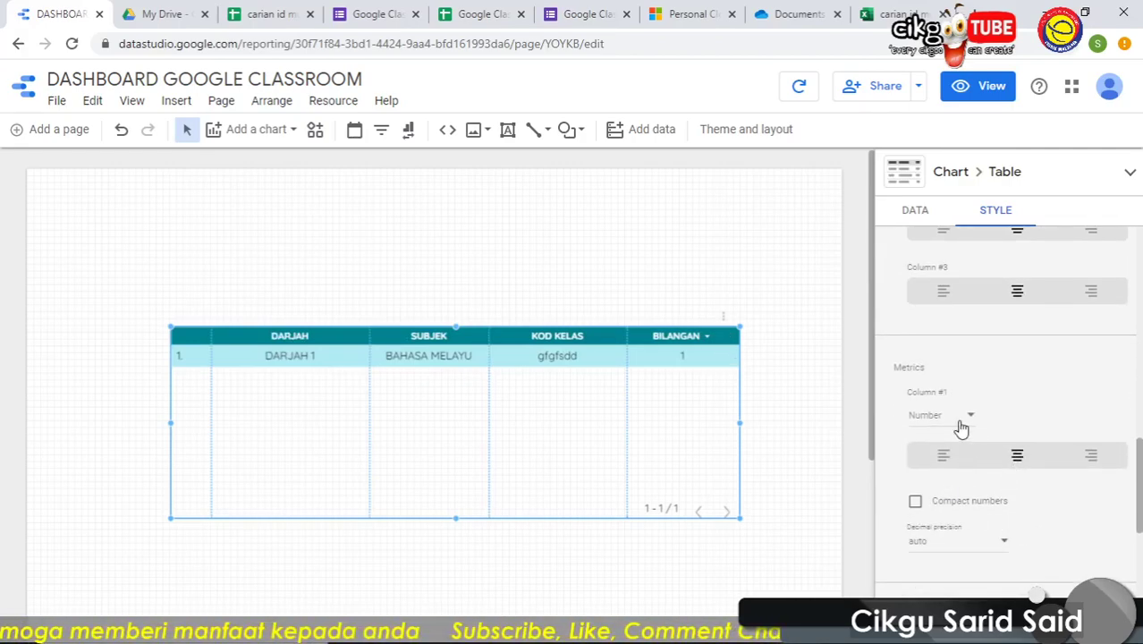
left_click(962, 421)
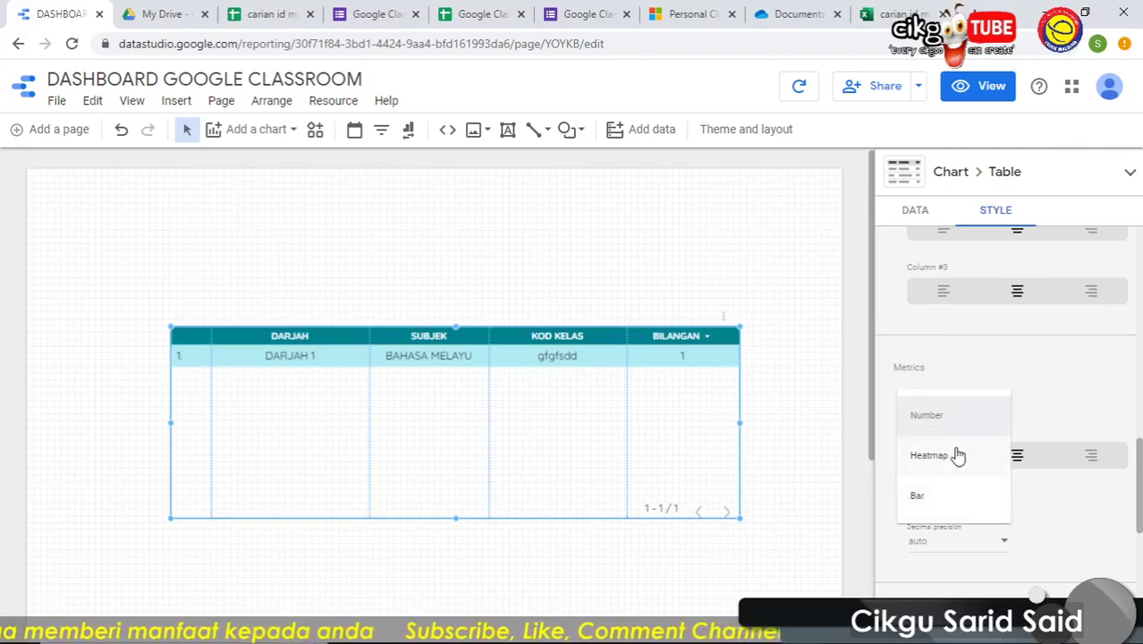
left_click(1064, 396)
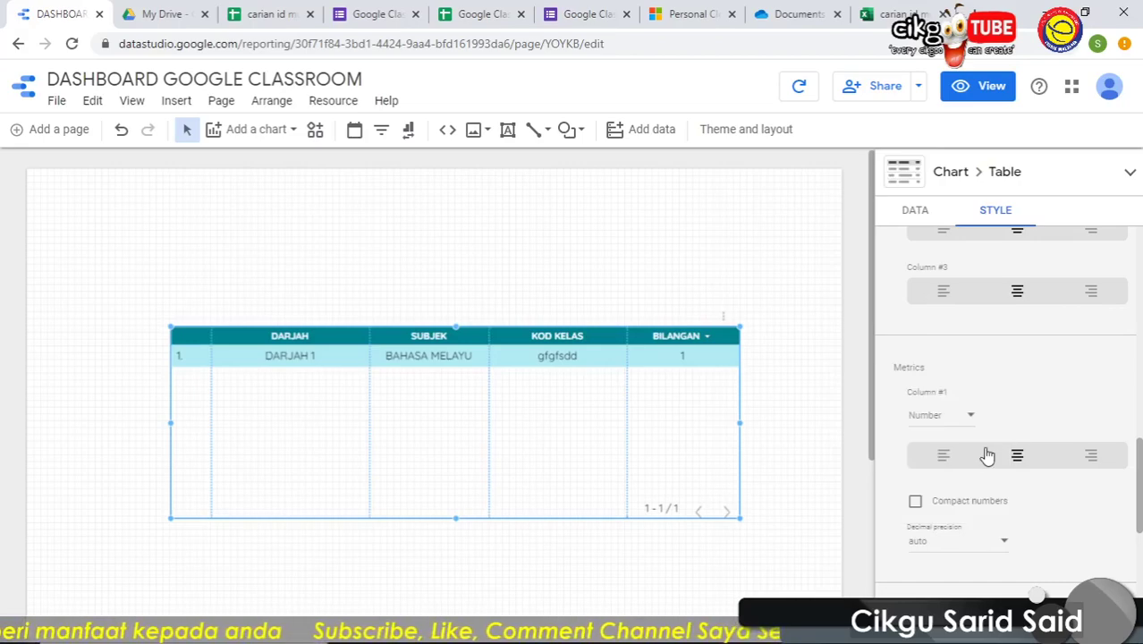
scroll(1008, 501, "down", 1)
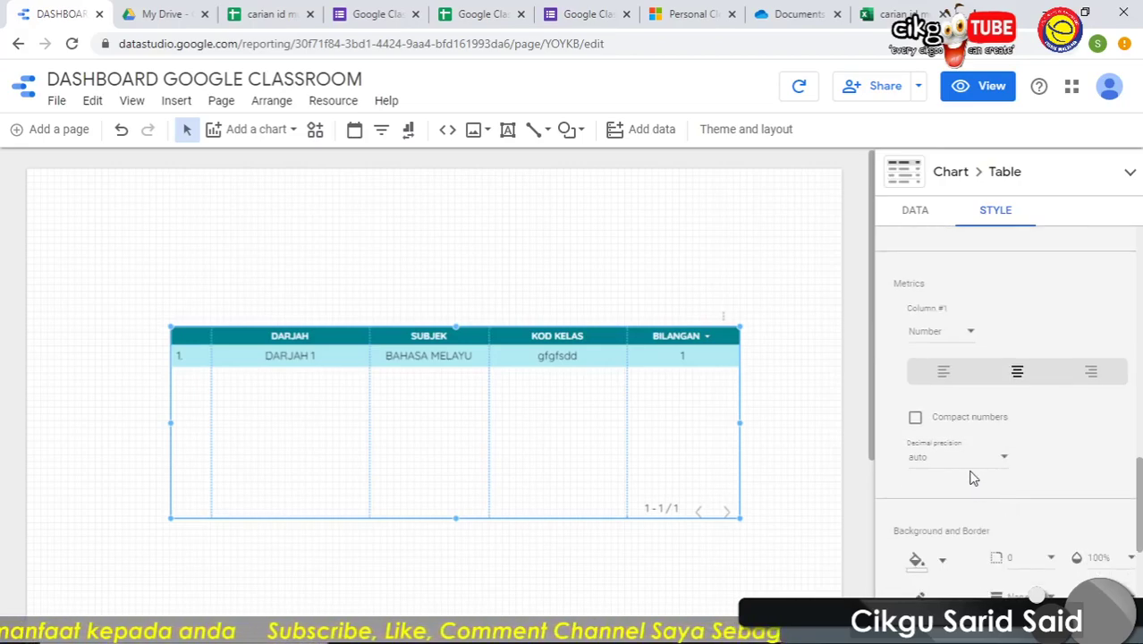
scroll(977, 486, "down", 2)
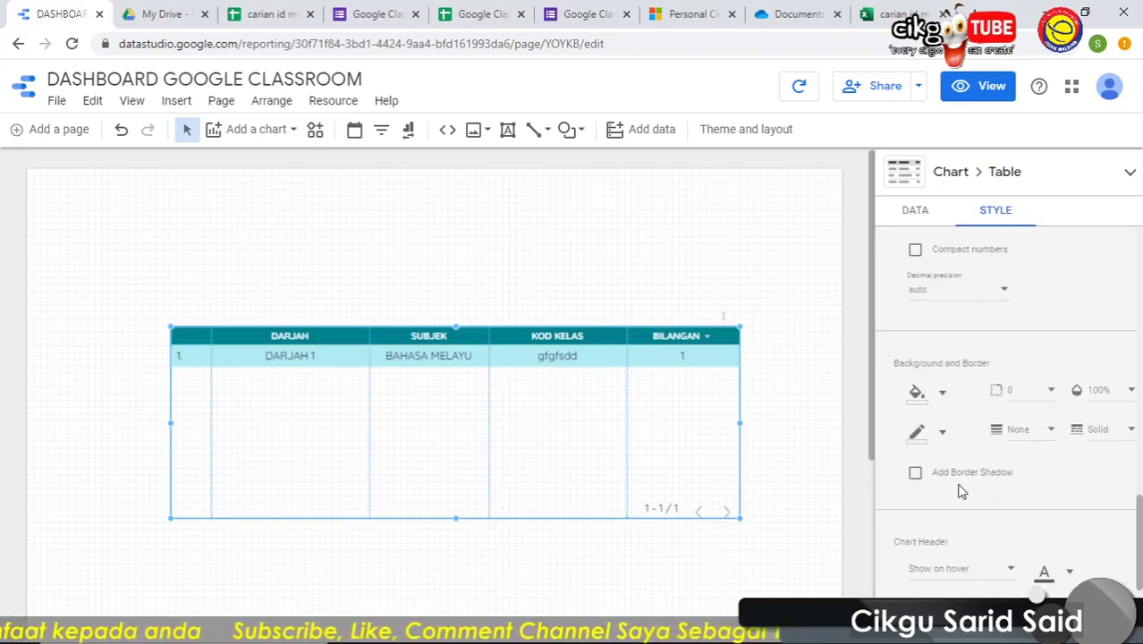
Fill the table body with the light grey custom background swatch.
left_click(937, 396)
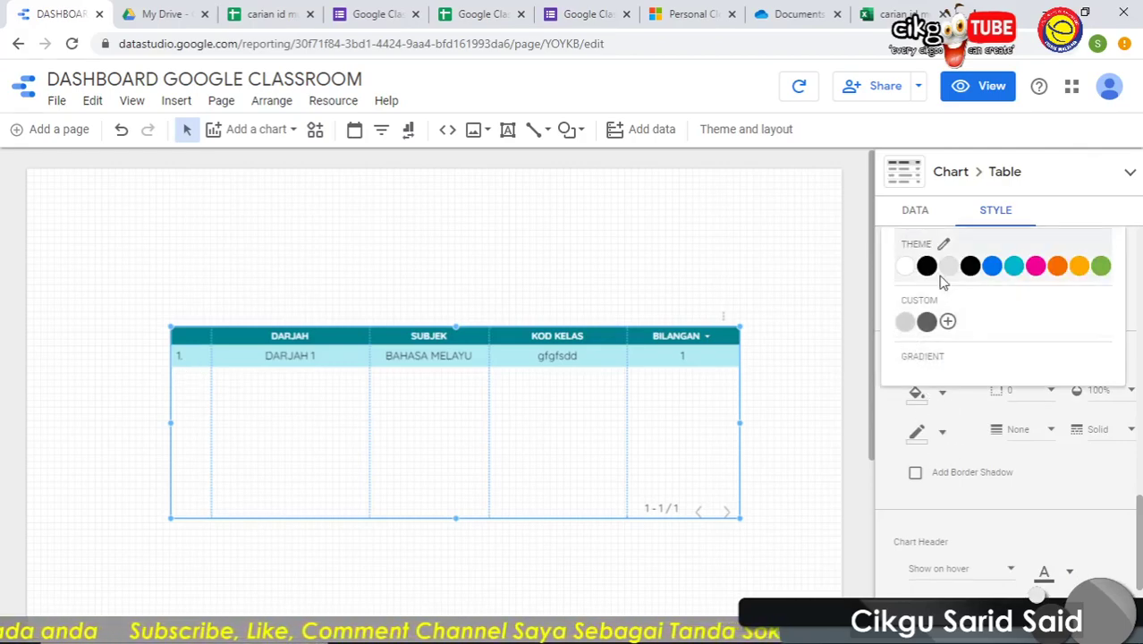
left_click(906, 323)
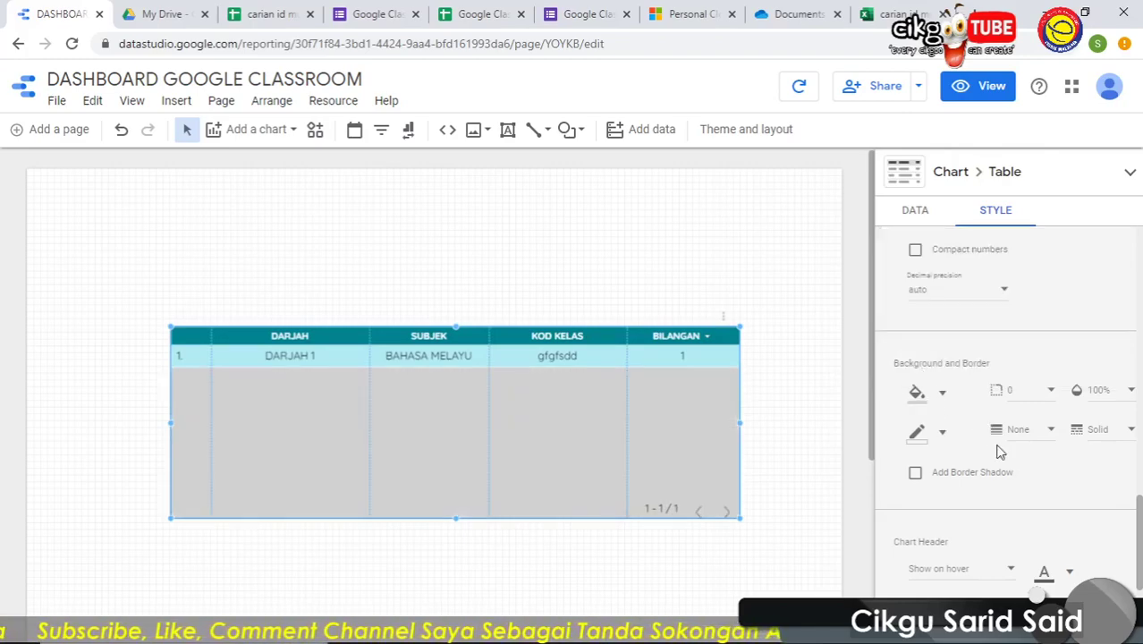
scroll(1000, 451, "down", 1)
scroll(1004, 469, "down", 2)
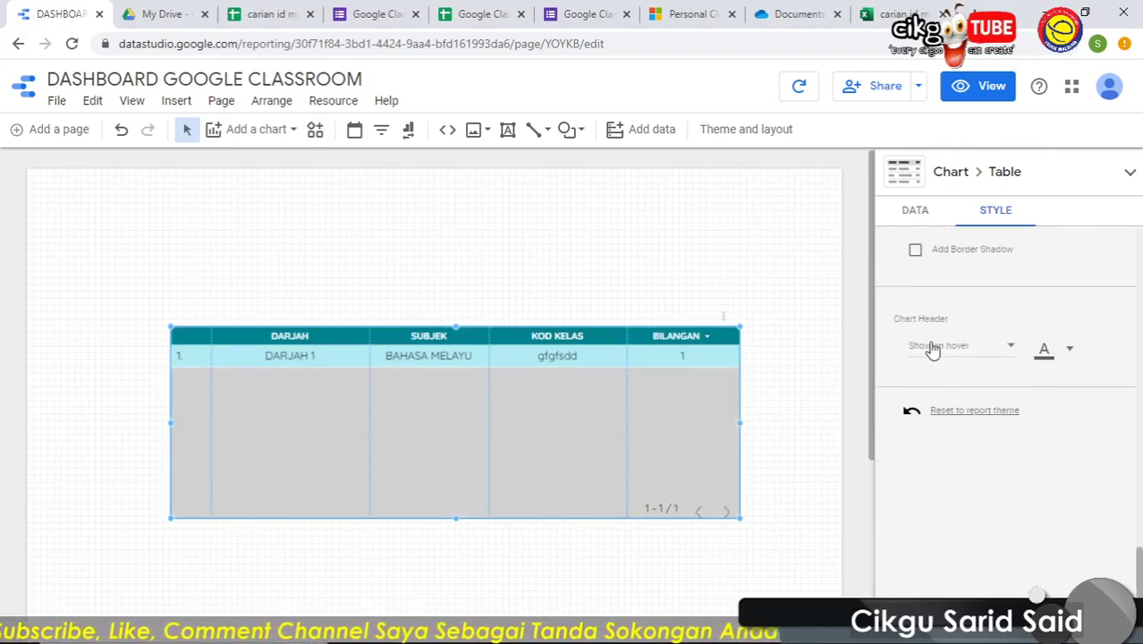
Reposition the table so it sits slightly higher and further left on the page.
scroll(1077, 242, "up", 3)
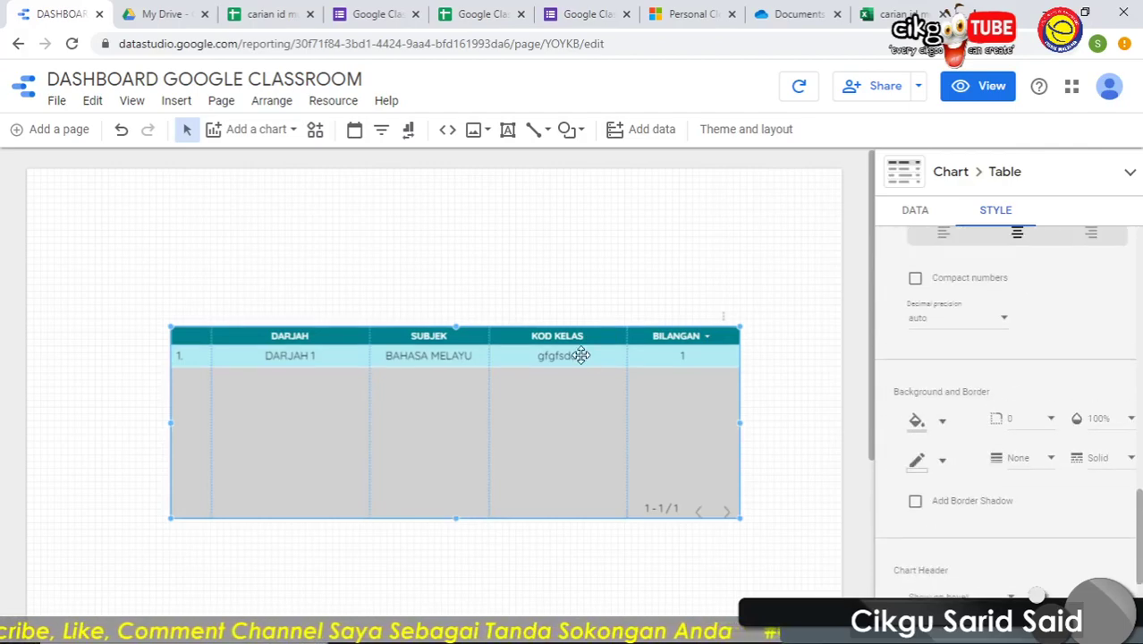
left_click_drag(465, 357, 461, 428)
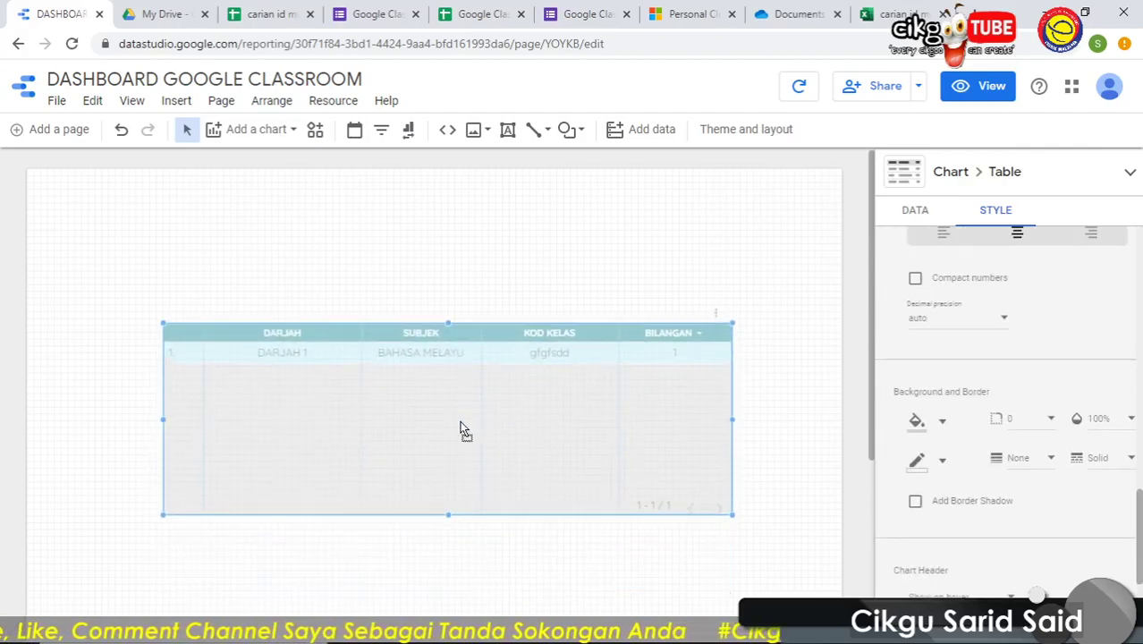
scroll(569, 405, "down", 3)
left_click_drag(557, 268, 541, 366)
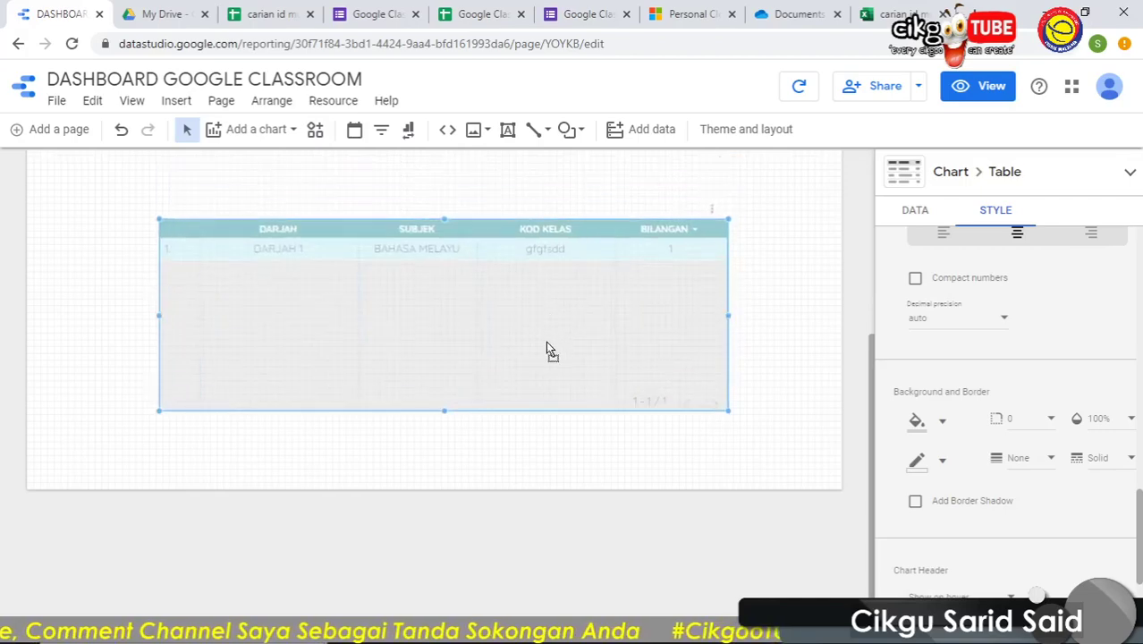
scroll(759, 366, "up", 1)
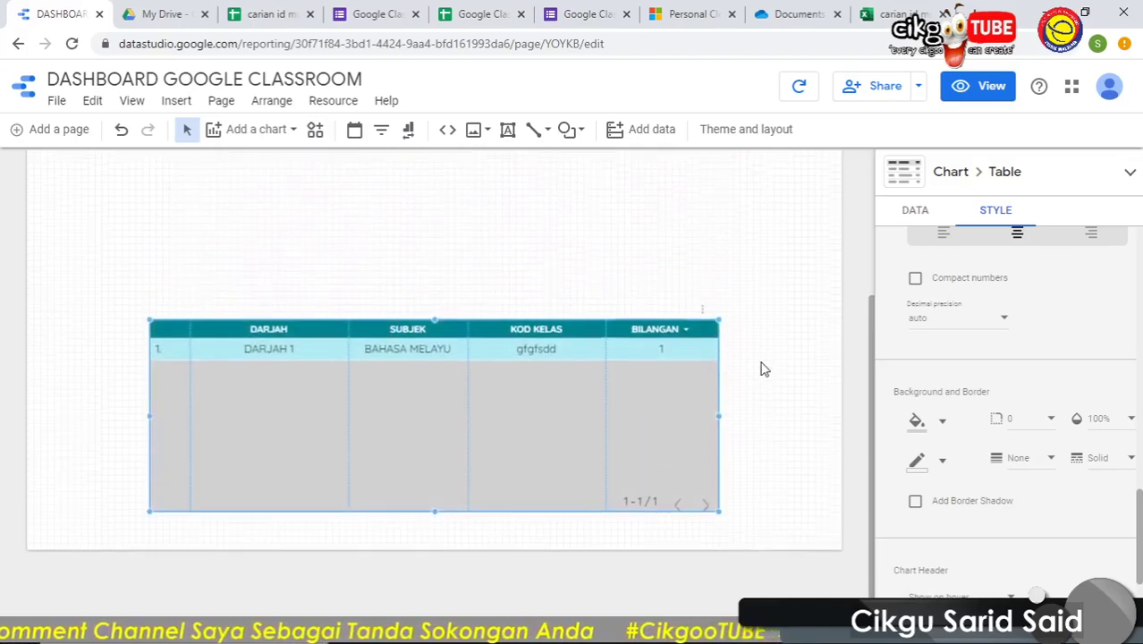
mouse_move(476, 345)
left_mouse_down()
mouse_move(480, 233)
mouse_move(473, 292)
left_mouse_up()
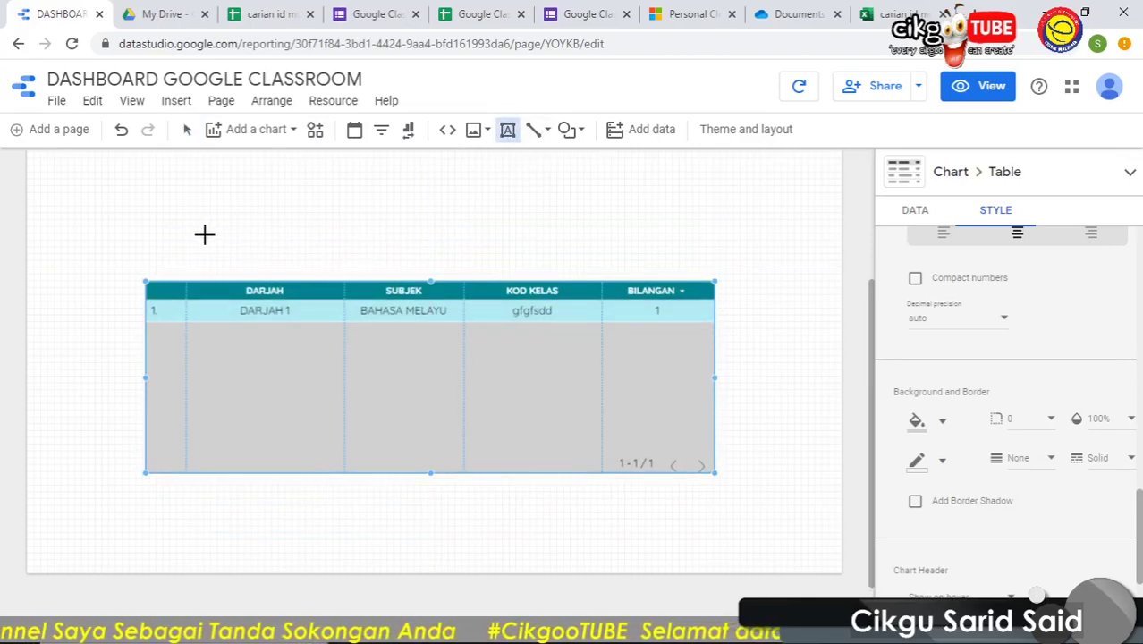
Draw a text box above the table reading 'CARIAN KOD KELAS MENGIKUT SUBJEK'.
left_click_drag(204, 235, 654, 271)
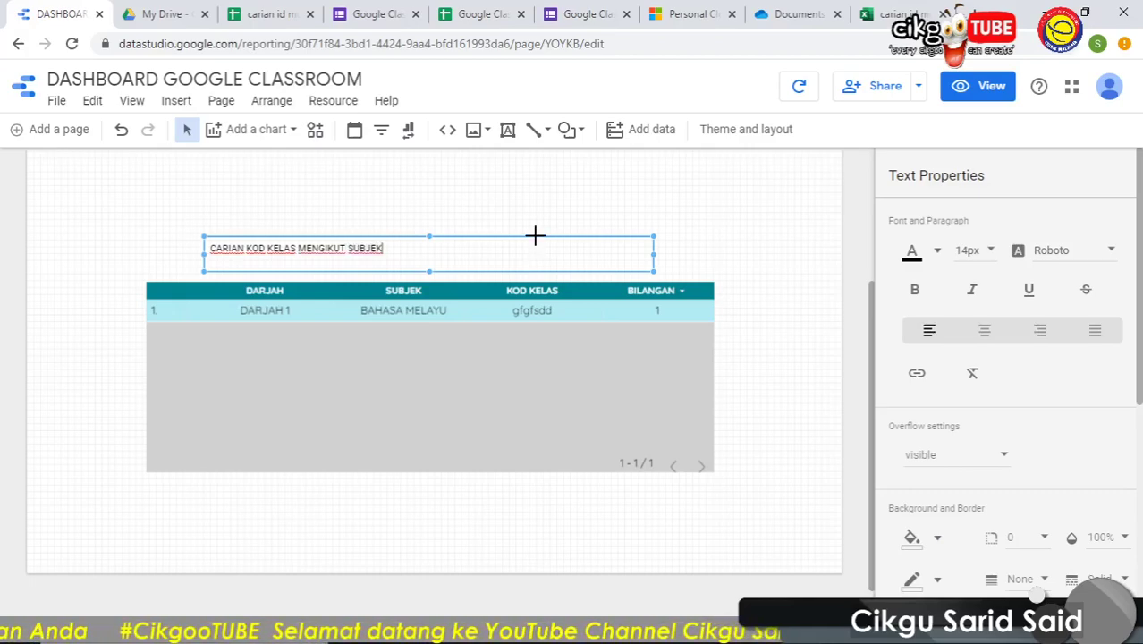
left_click(535, 236)
left_click(358, 252)
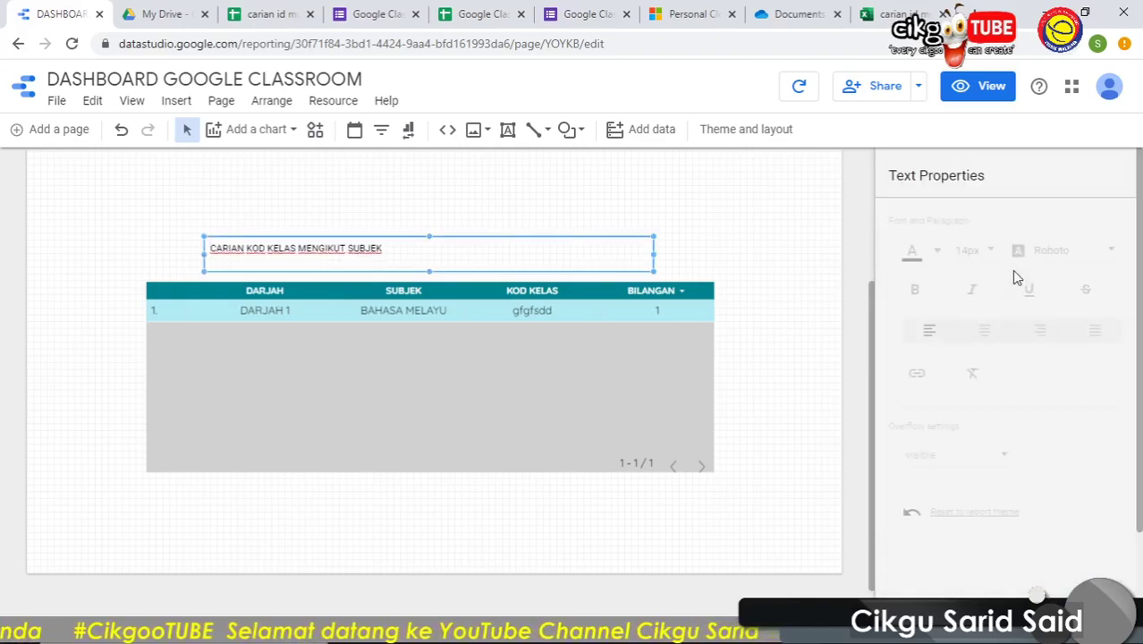
Format the heading as bold 20px Syncopate and nudge it up, centred above the table.
left_click(968, 251)
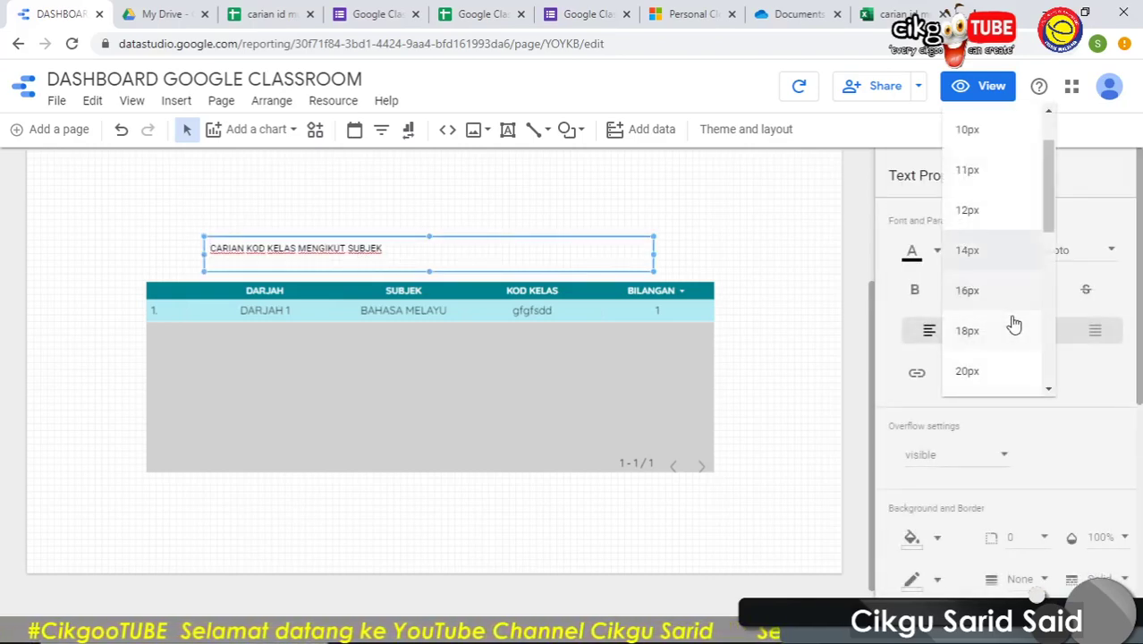
left_click(983, 370)
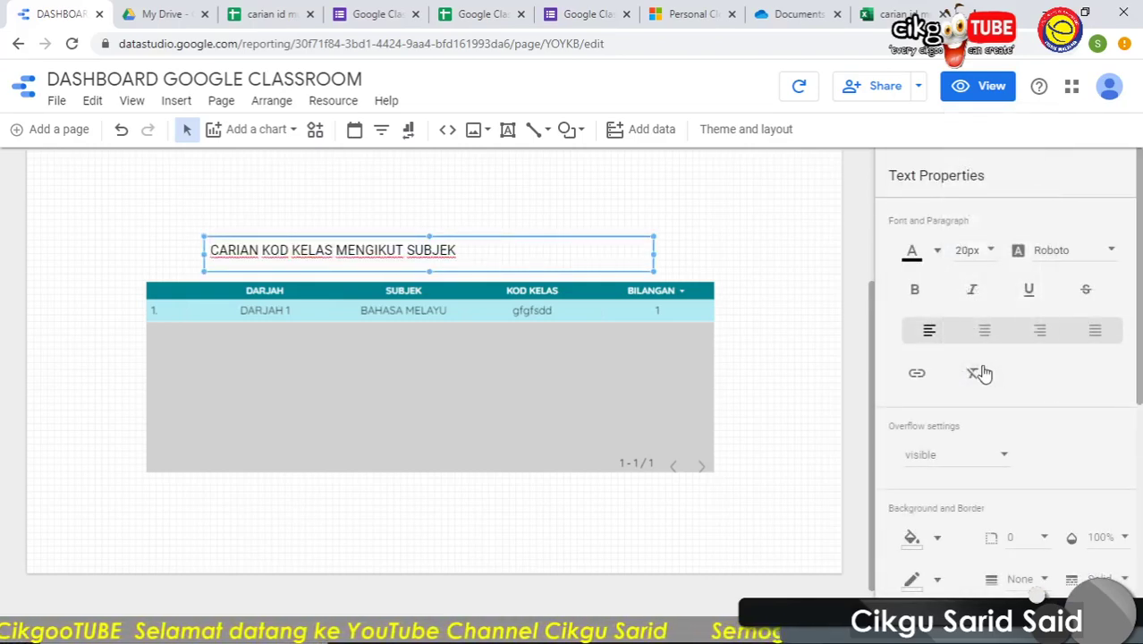
left_click(1106, 255)
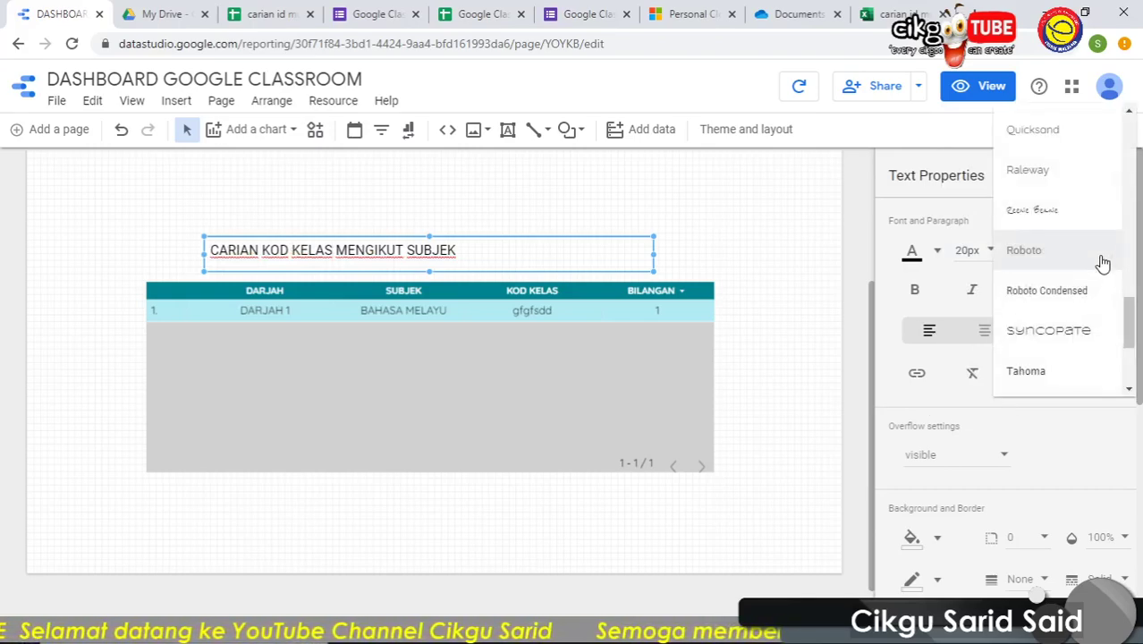
left_click(1064, 326)
left_click(914, 289)
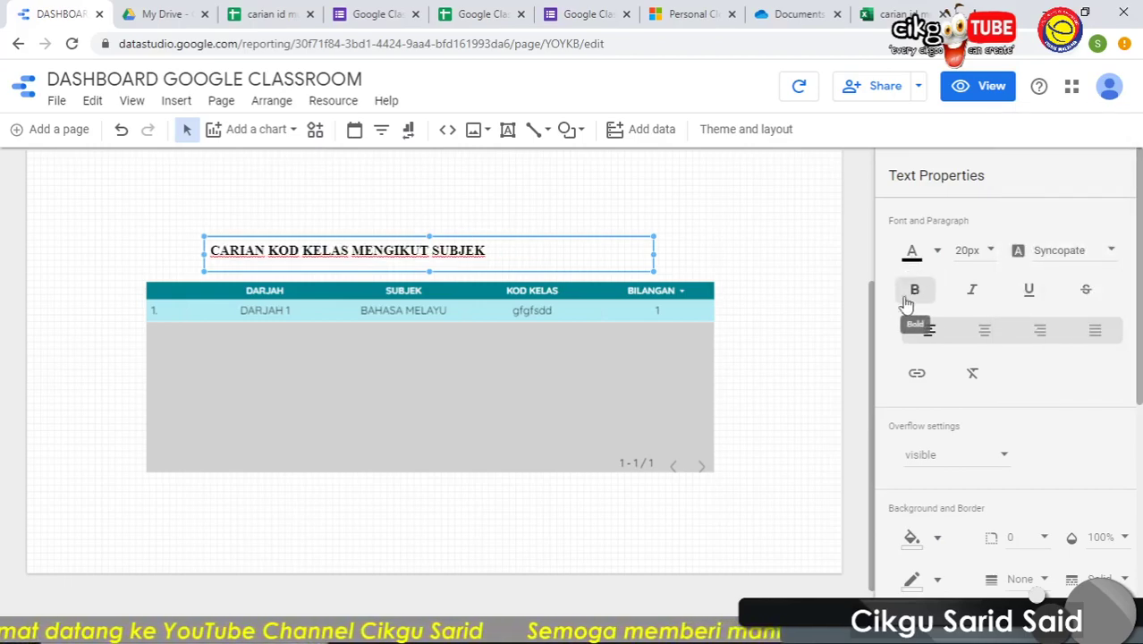
left_click_drag(485, 240, 491, 217)
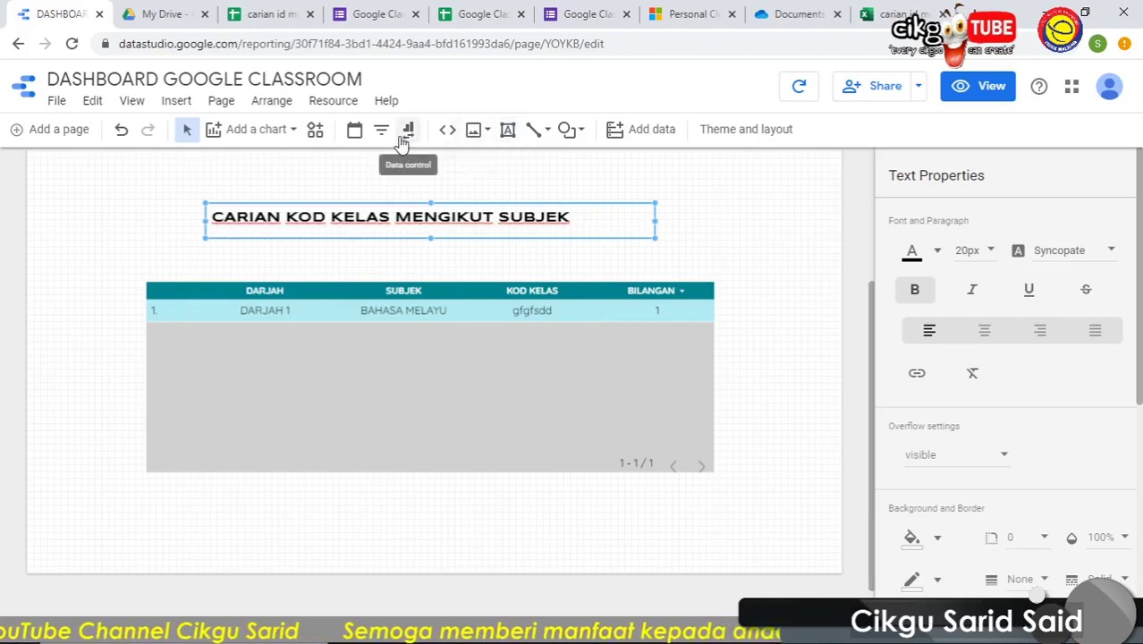
Add a filter control between the heading and table, with teal DARJAH text.
left_click(382, 132)
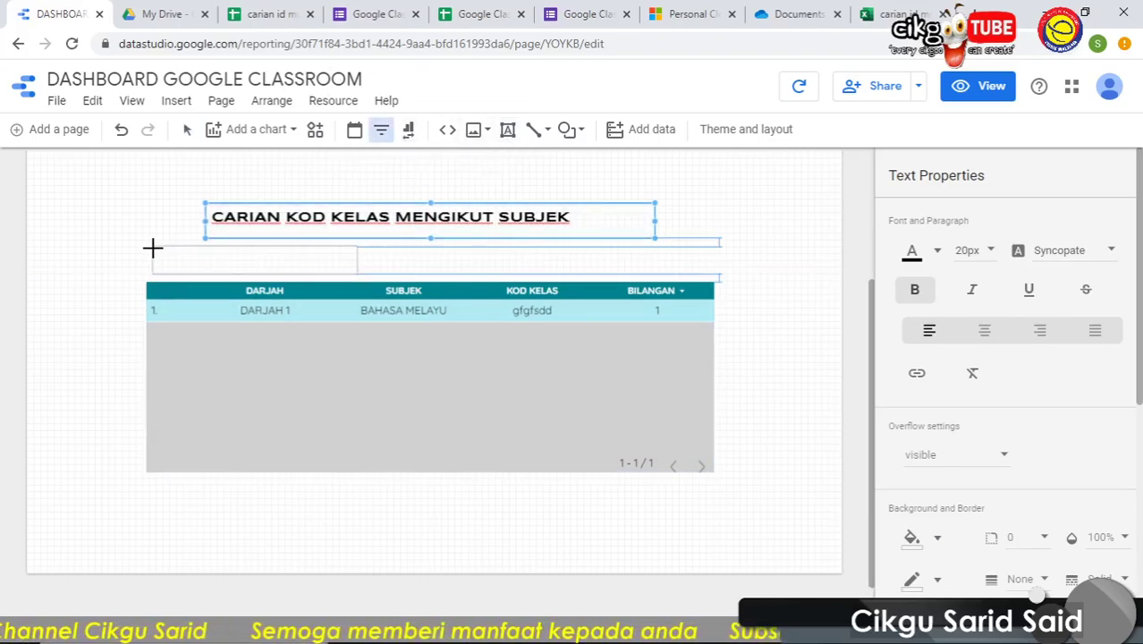
left_click(151, 249)
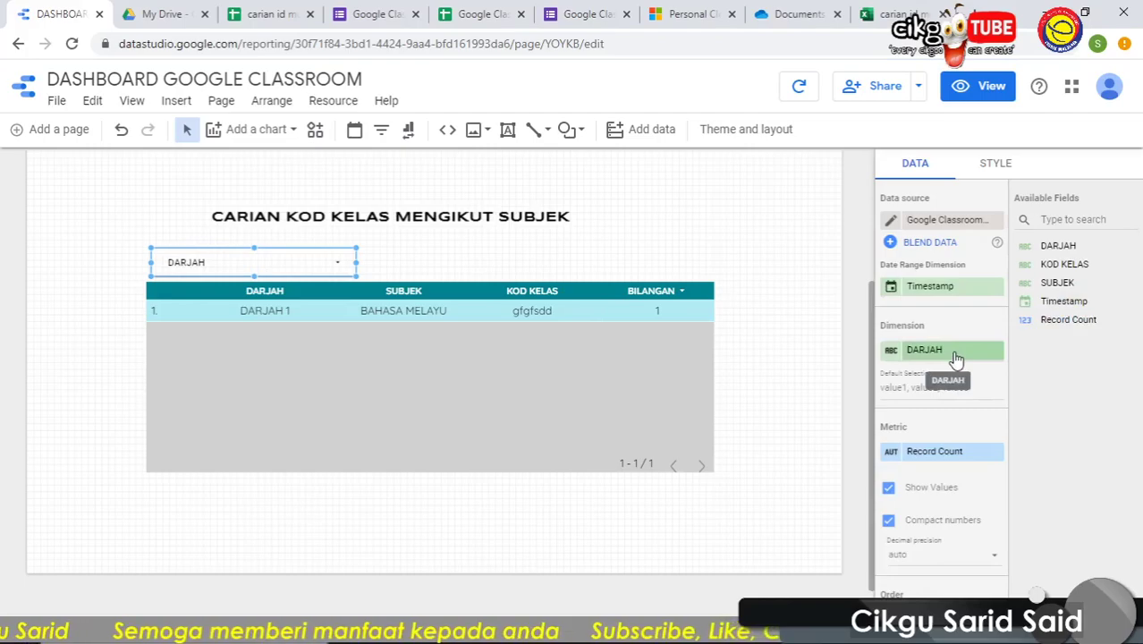
left_click(1006, 172)
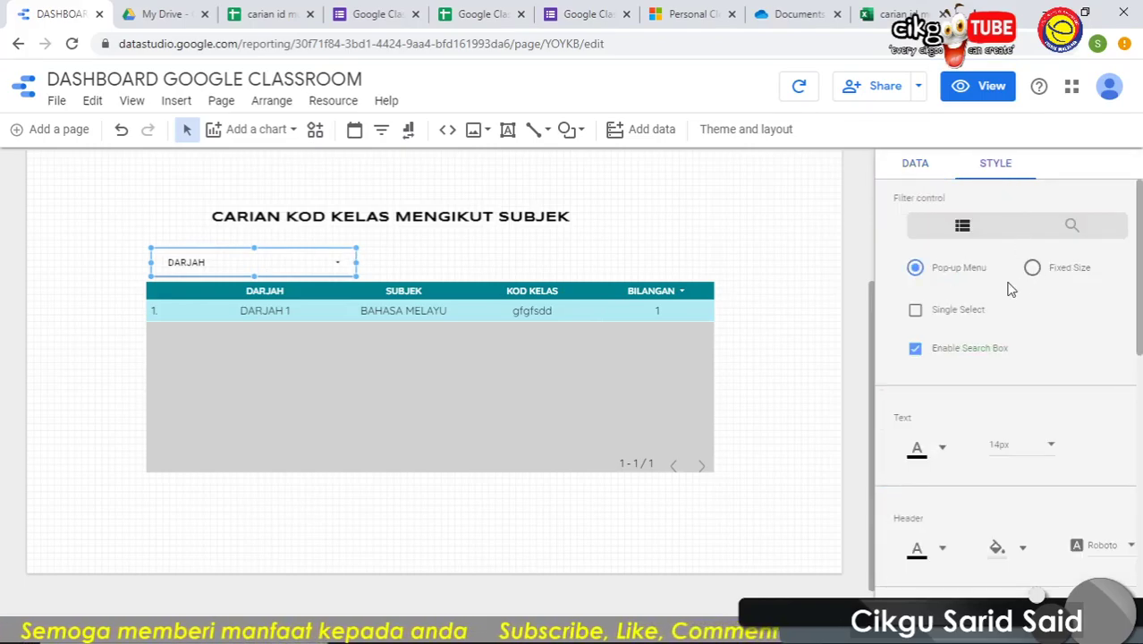
scroll(973, 331, "down", 1)
scroll(970, 345, "down", 1)
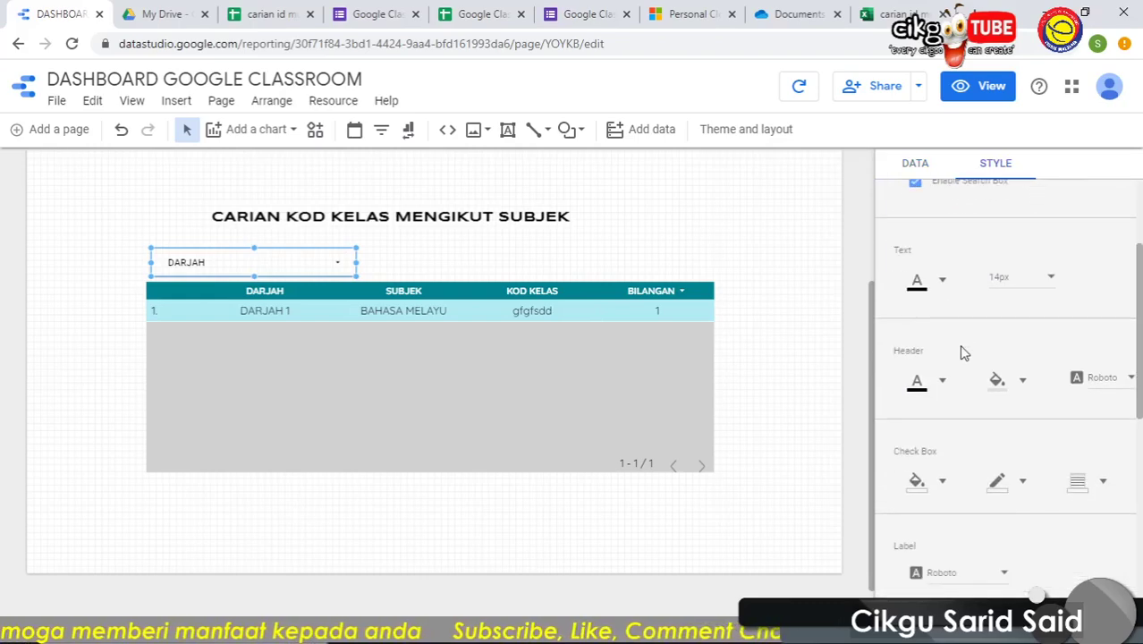
left_click(940, 285)
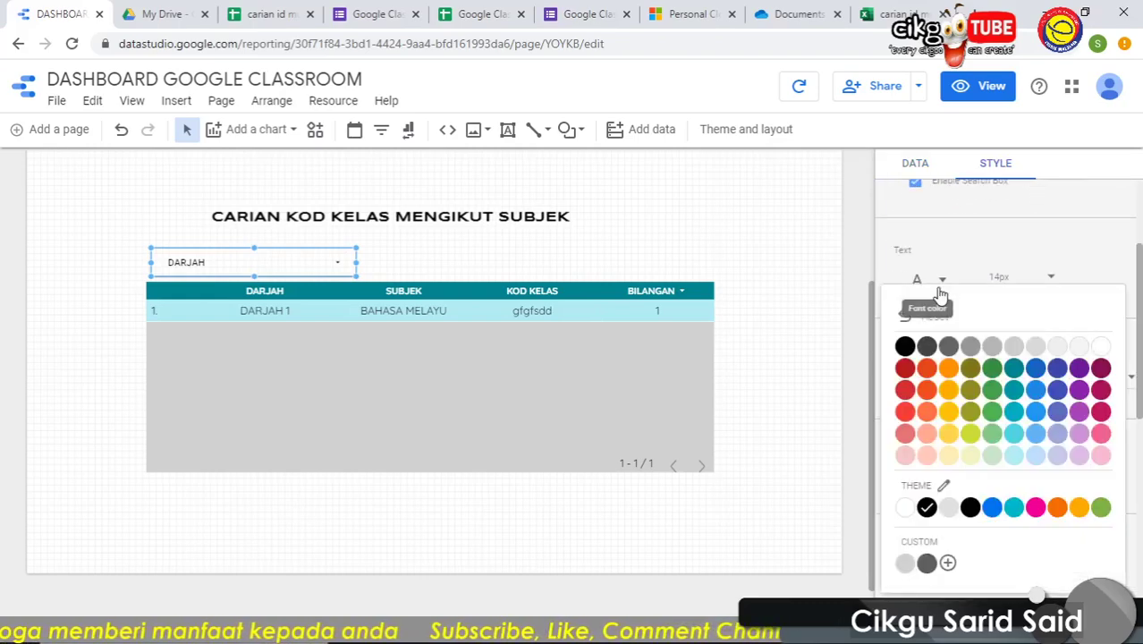
left_click(1012, 372)
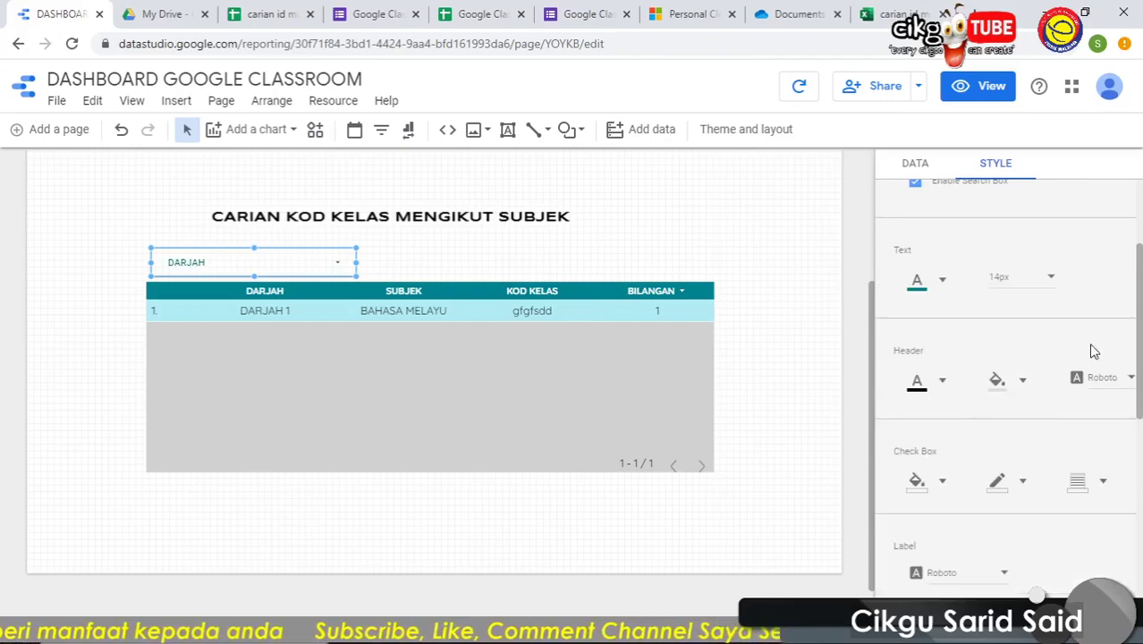
Give the filter a yellow header and red check boxes.
scroll(1028, 365, "down", 1)
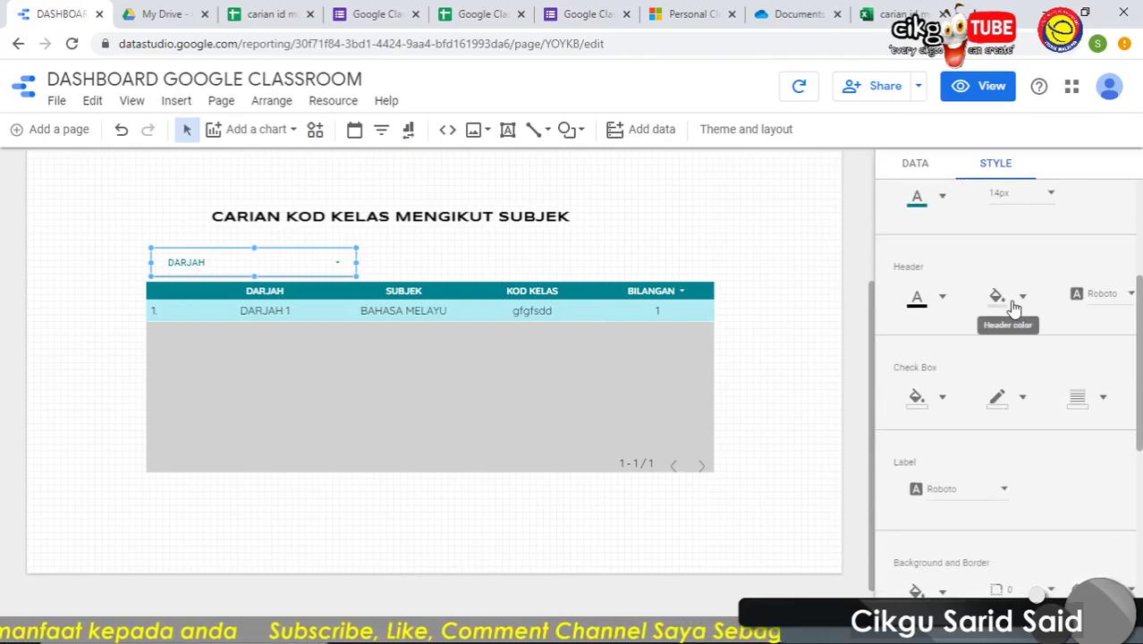
left_click(1014, 307)
left_click(958, 408)
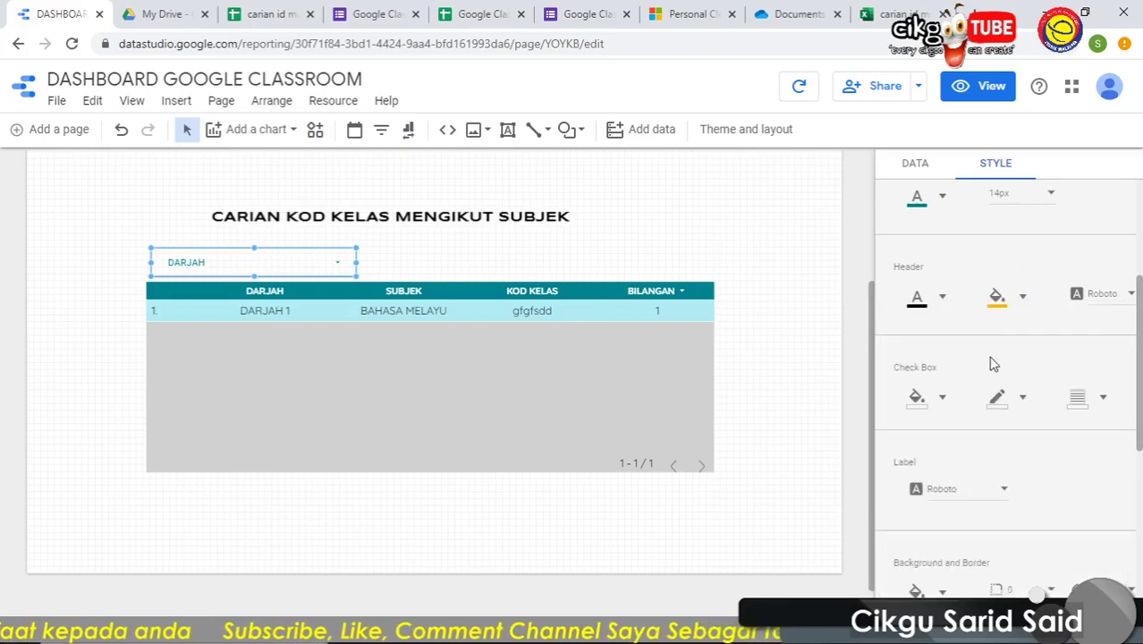
left_click(941, 399)
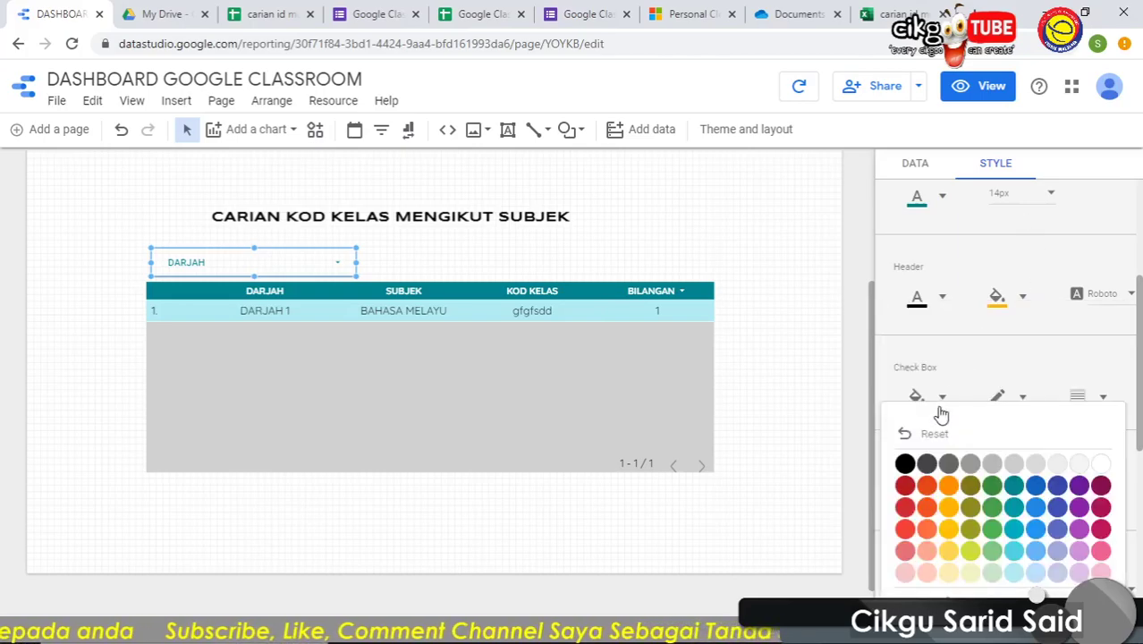
left_click(924, 517)
scroll(1000, 420, "down", 2)
scroll(988, 385, "down", 1)
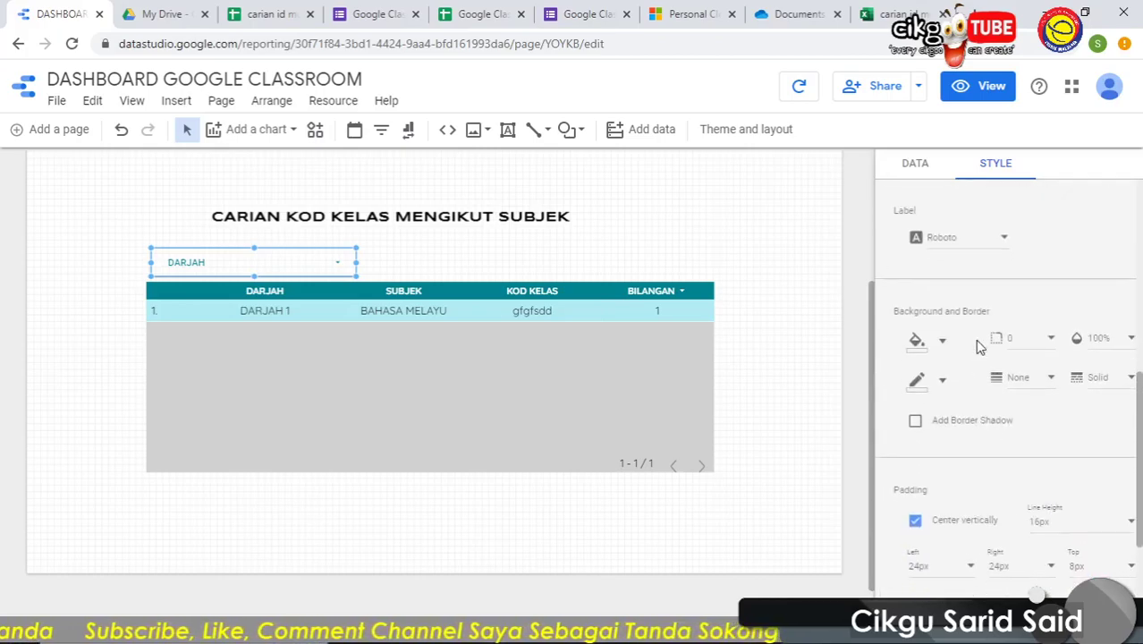
Set the filter's label font to Quicksand, with a light yellow background and light grey border.
left_click(985, 249)
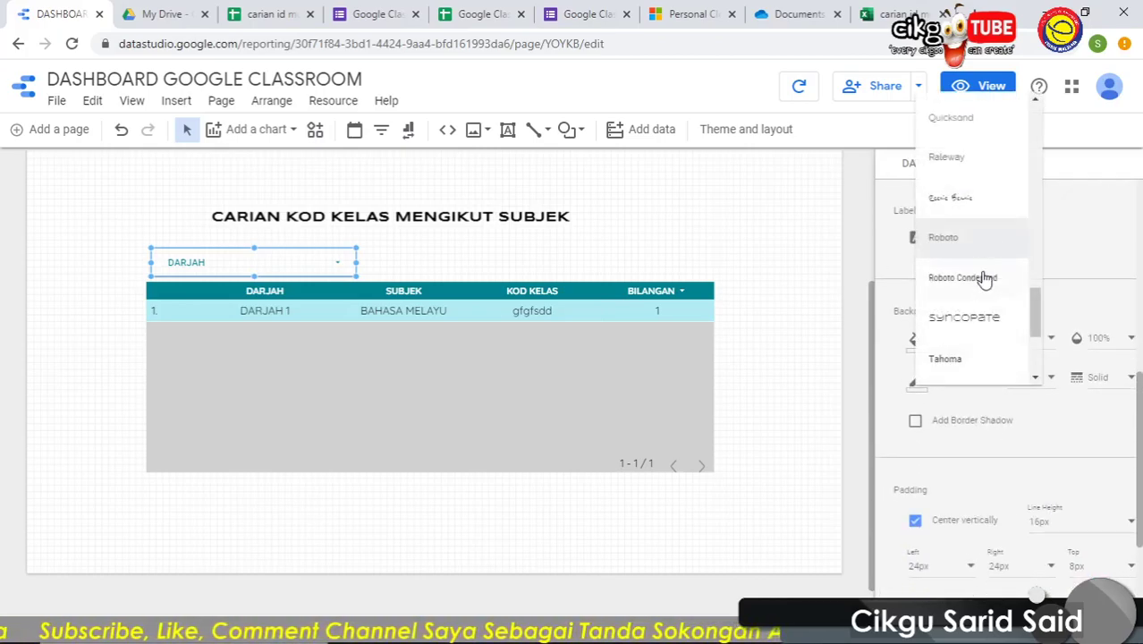
left_click(981, 125)
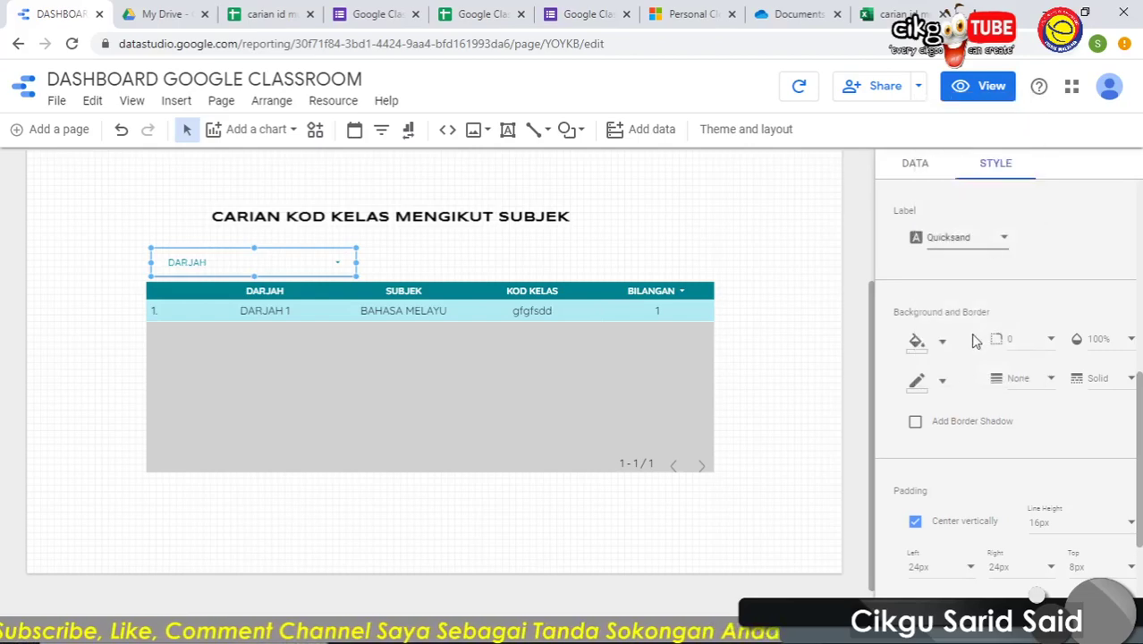
scroll(966, 376, "down", 2)
left_click(940, 267)
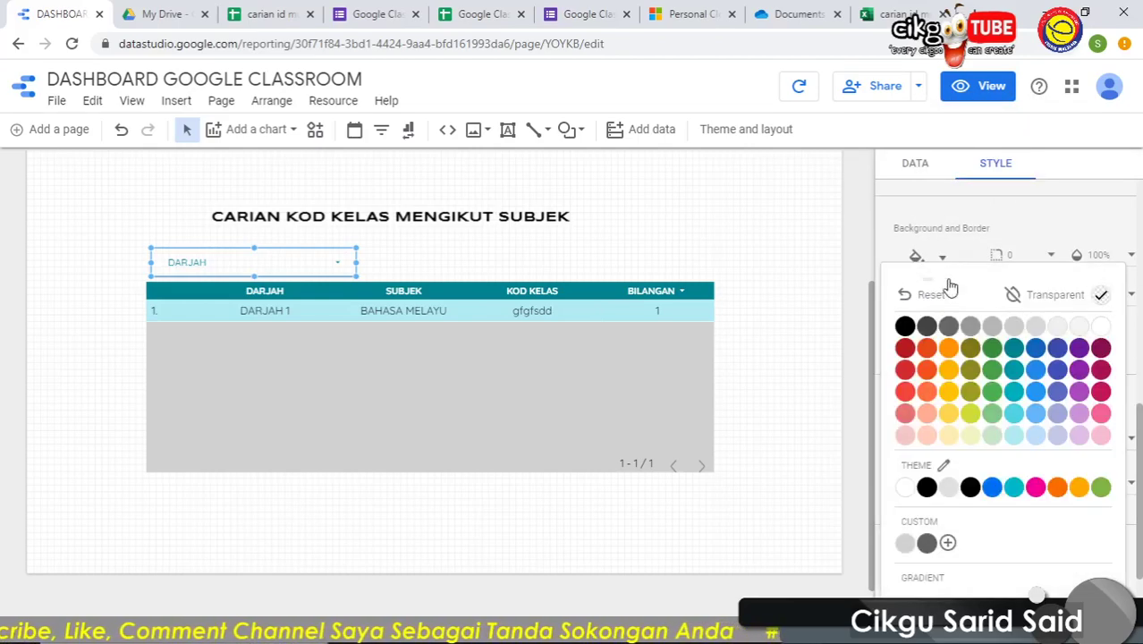
left_click(952, 438)
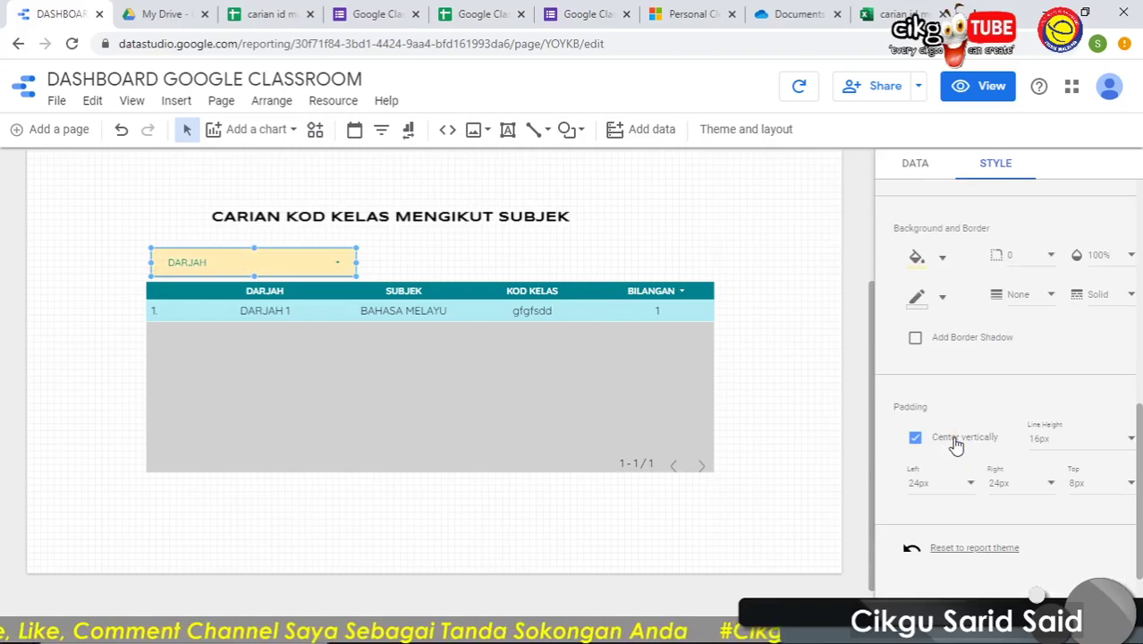
left_click(942, 296)
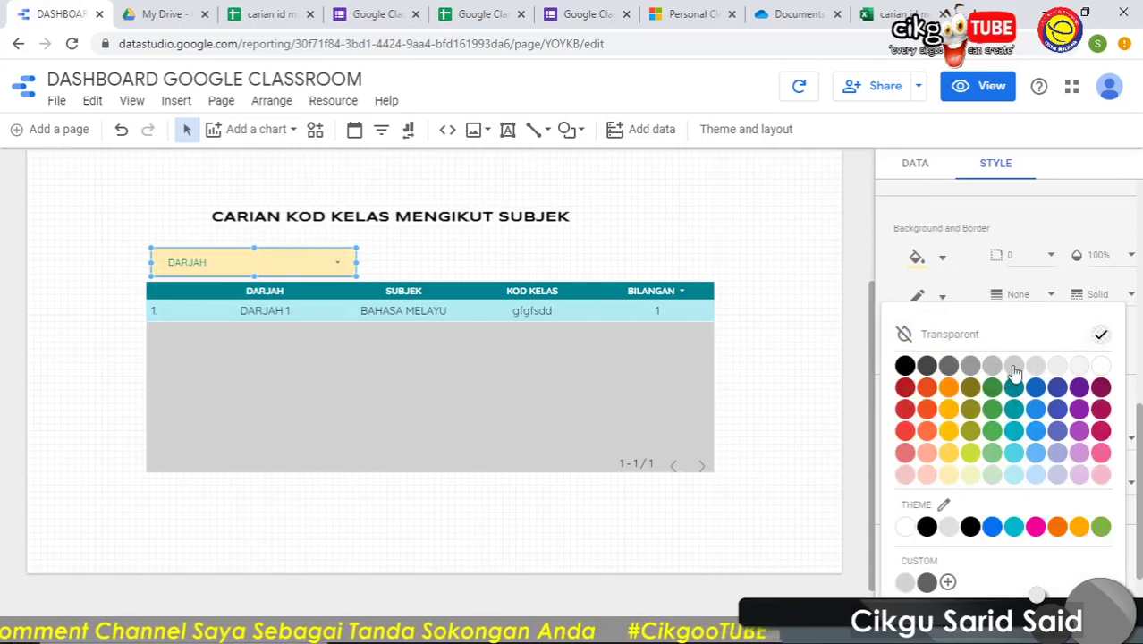
left_click(1013, 367)
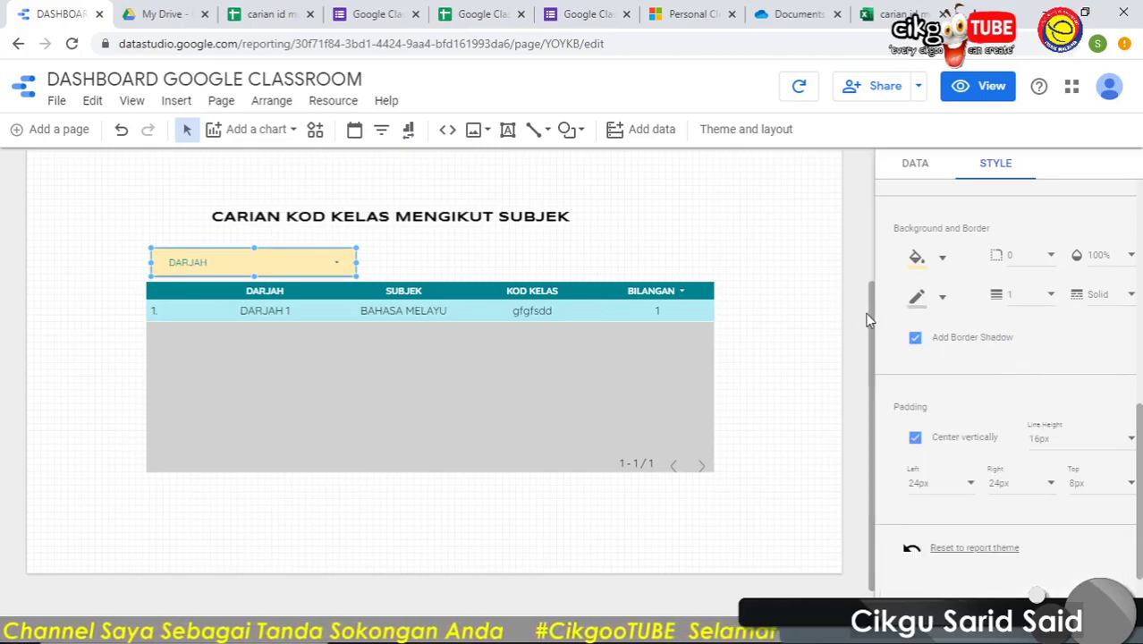
Nudge the DARJAH filter control slightly to the left.
left_click(241, 266)
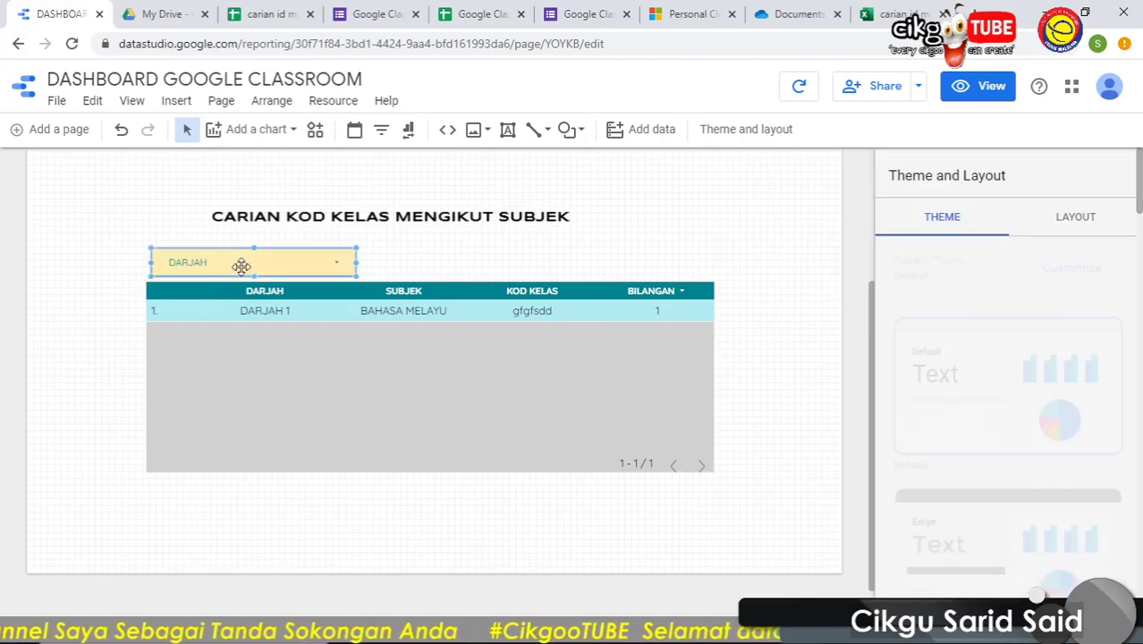
left_click_drag(241, 265, 236, 271)
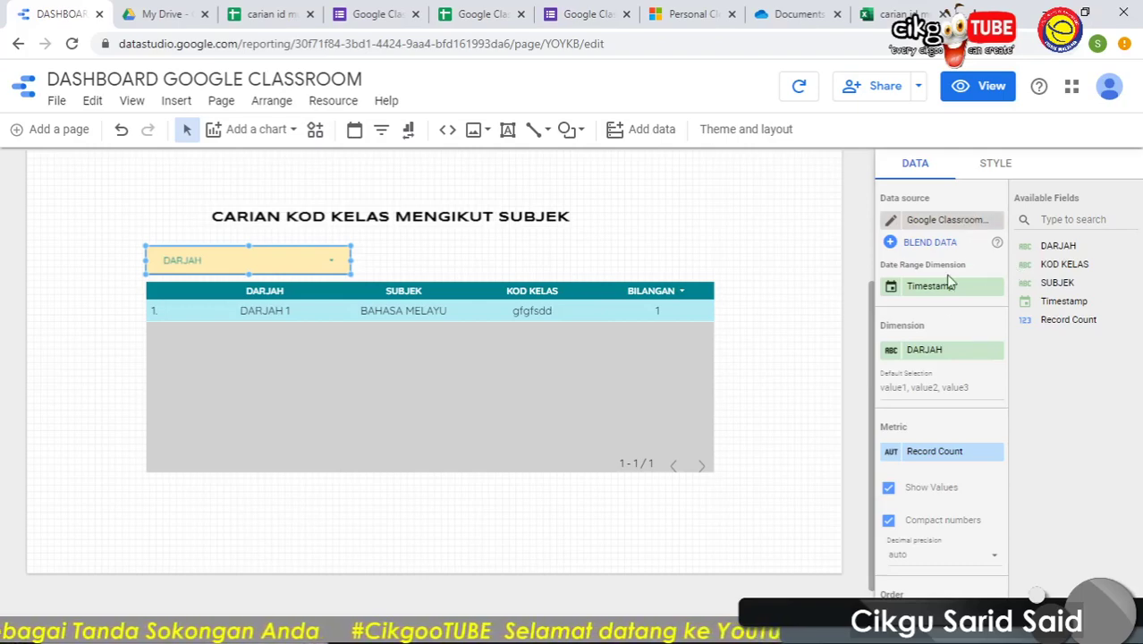
scroll(942, 452, "down", 5)
scroll(936, 433, "up", 1)
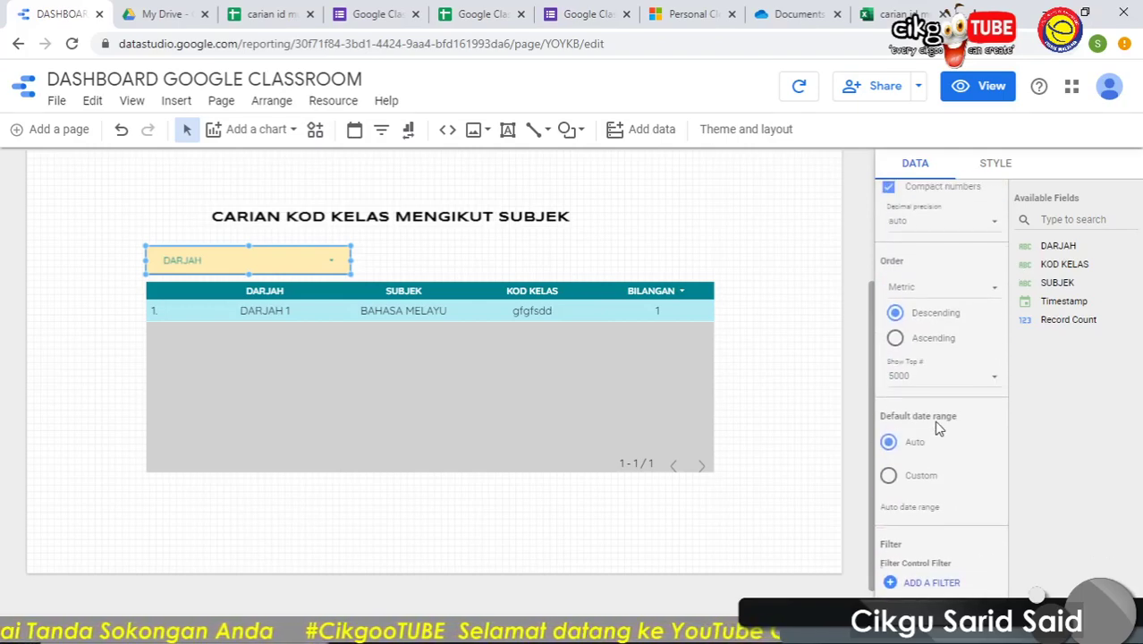
scroll(936, 433, "up", 1)
scroll(936, 429, "up", 1)
scroll(937, 422, "up", 1)
scroll(936, 417, "up", 1)
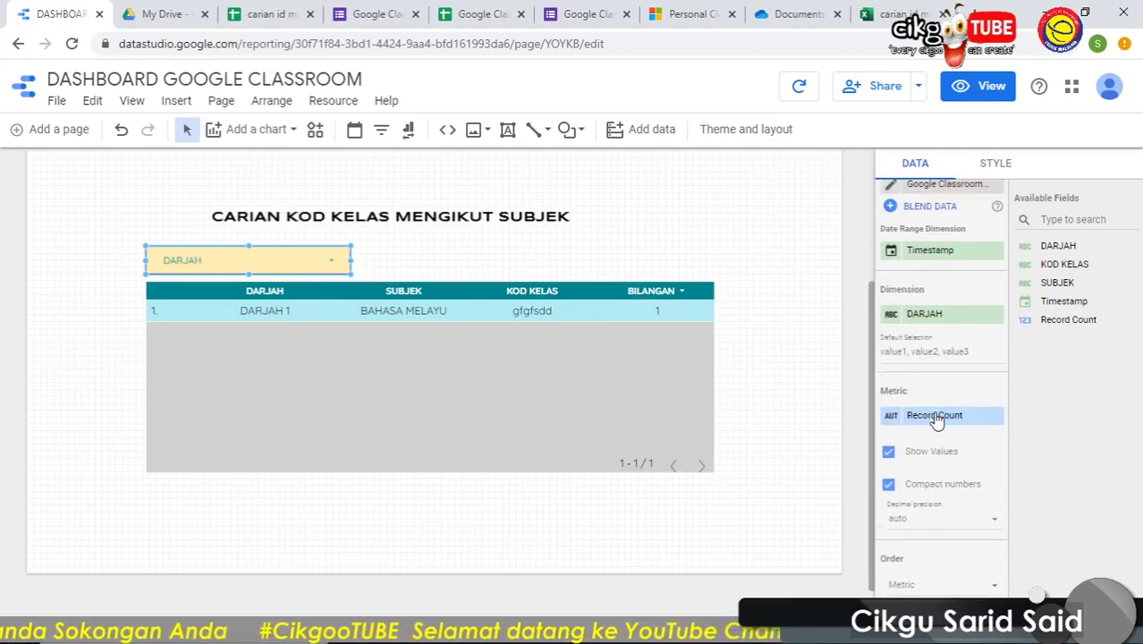
Set the DARJAH control's text size to 18px, make it narrower, and duplicate it.
left_click(1014, 171)
scroll(1013, 367, "down", 1)
scroll(1014, 376, "down", 1)
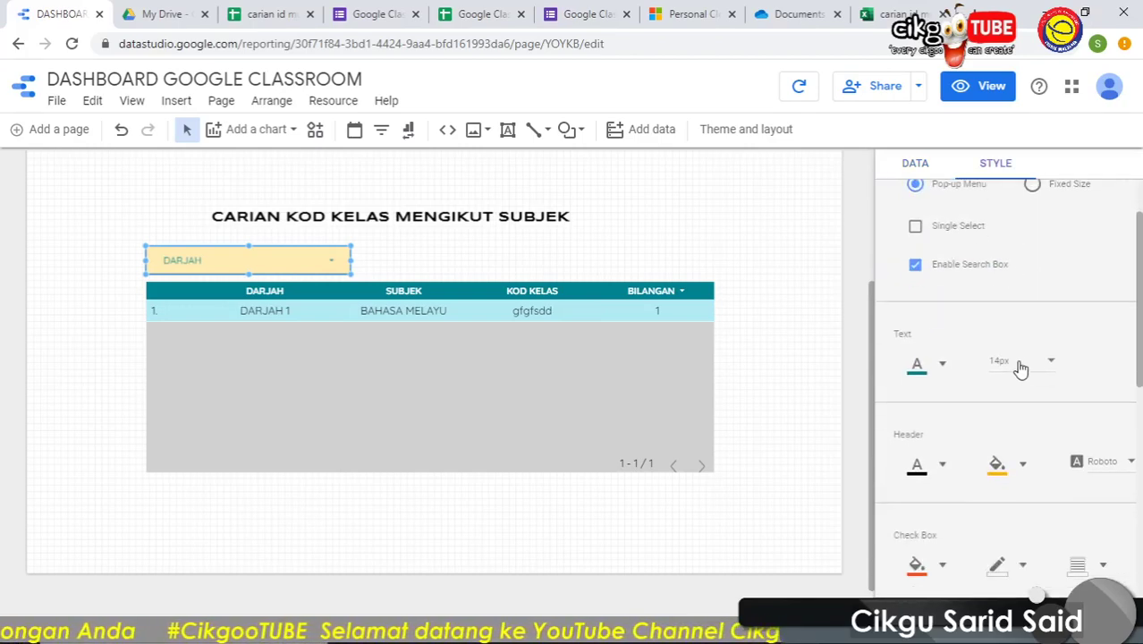
left_click(1020, 364)
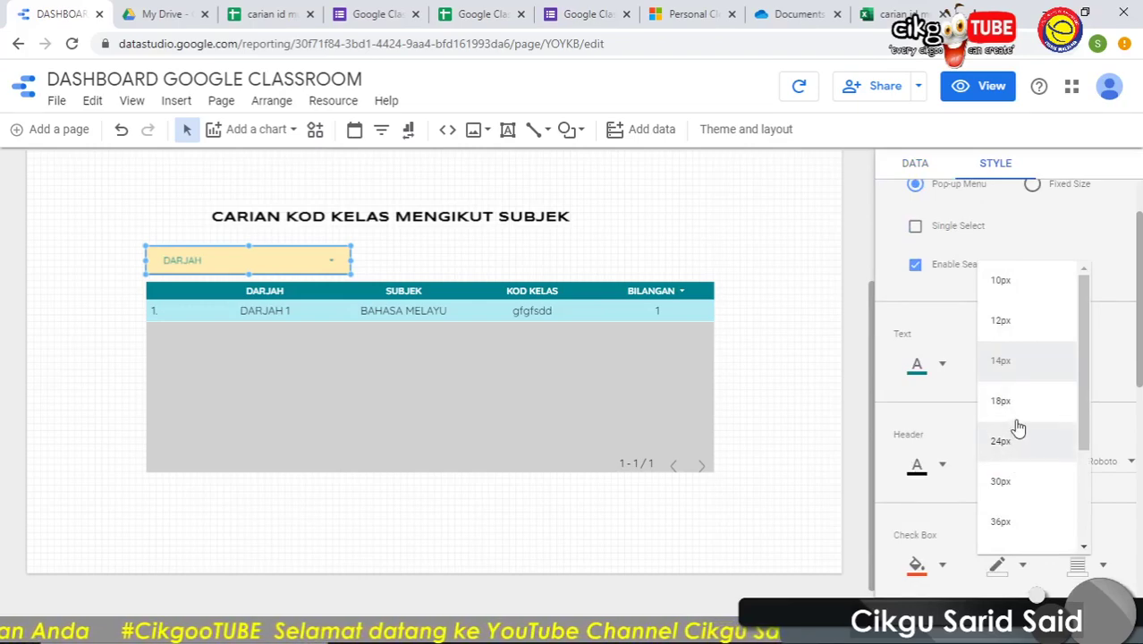
left_click(1015, 405)
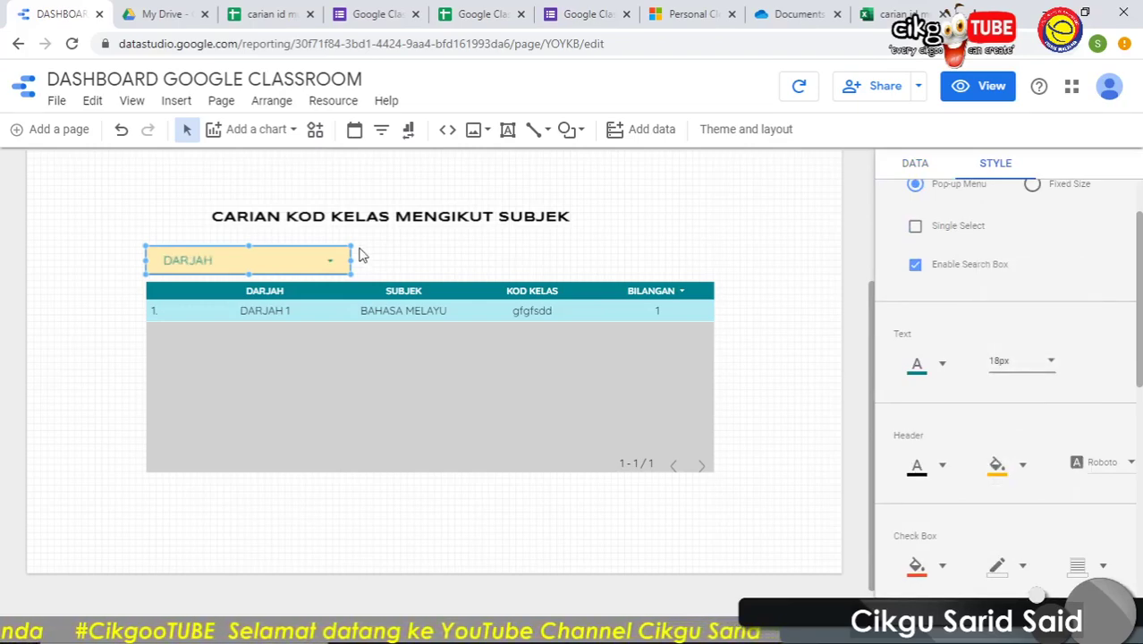
left_click_drag(352, 259, 304, 259)
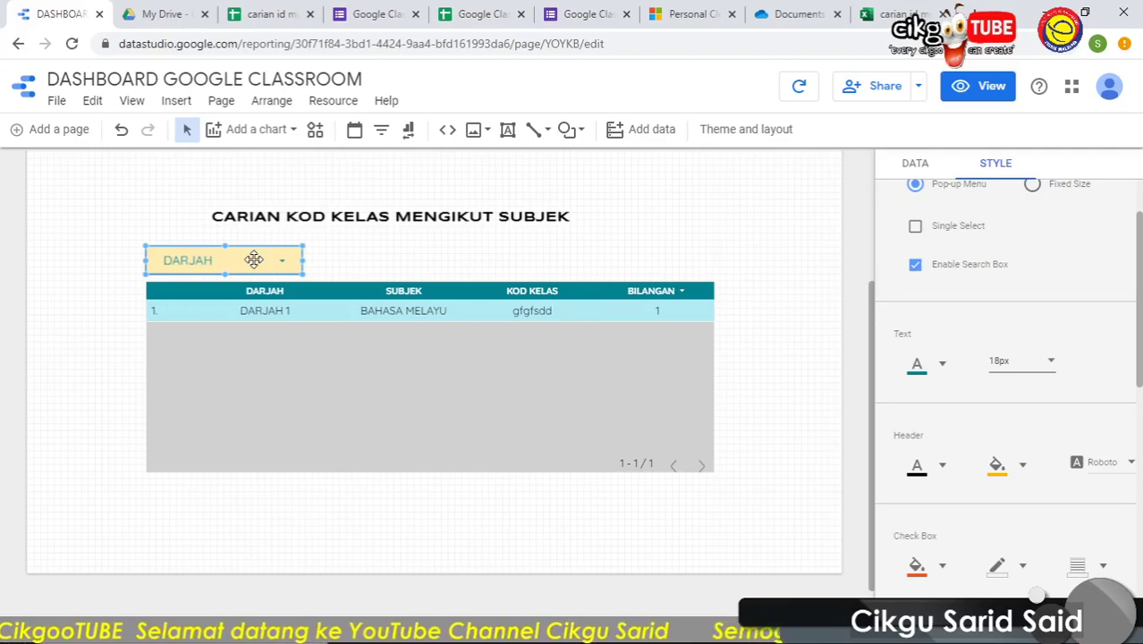
key("ctrl+d")
Move the copy right of the original and switch its dimension from DARJAH to SUBJEK.
left_click_drag(254, 259, 502, 255)
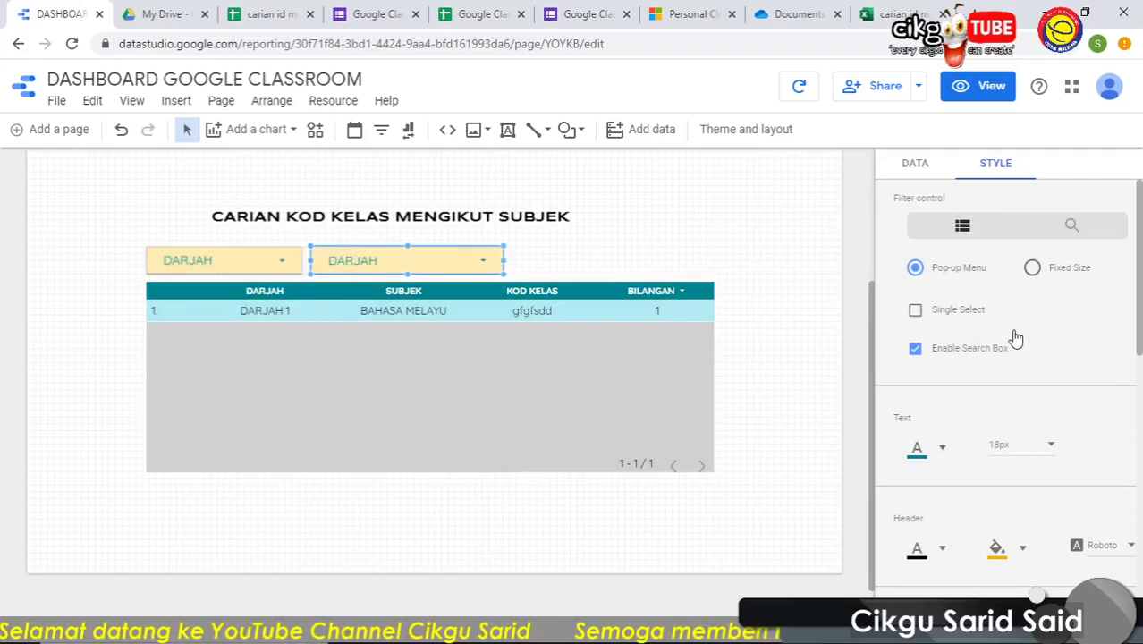
scroll(980, 393, "down", 2)
scroll(975, 425, "up", 2)
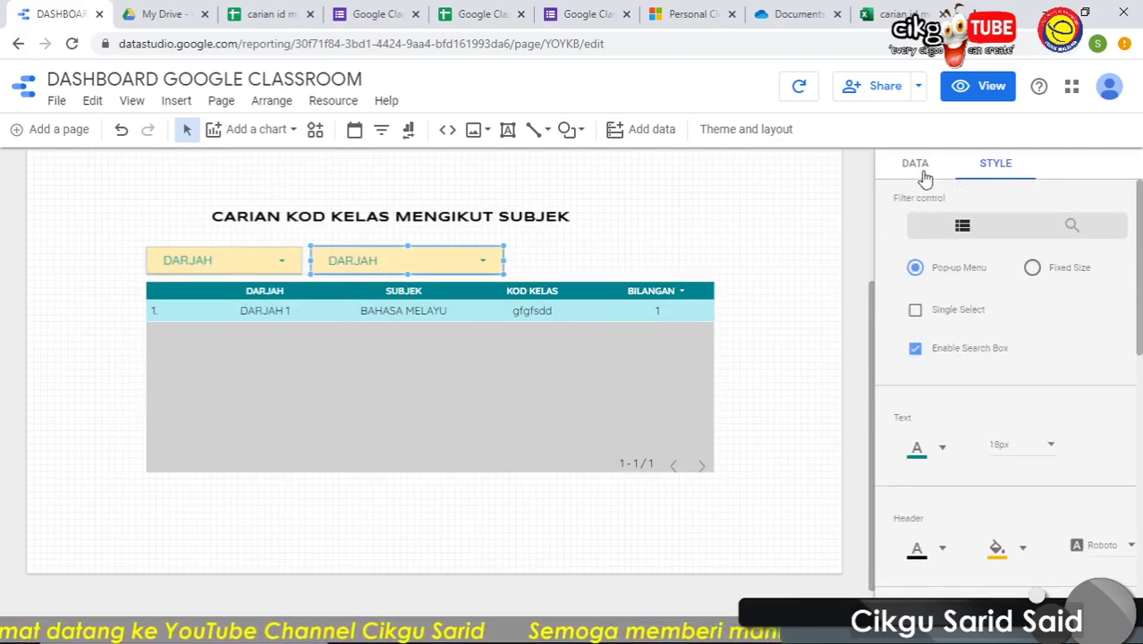
left_click(924, 170)
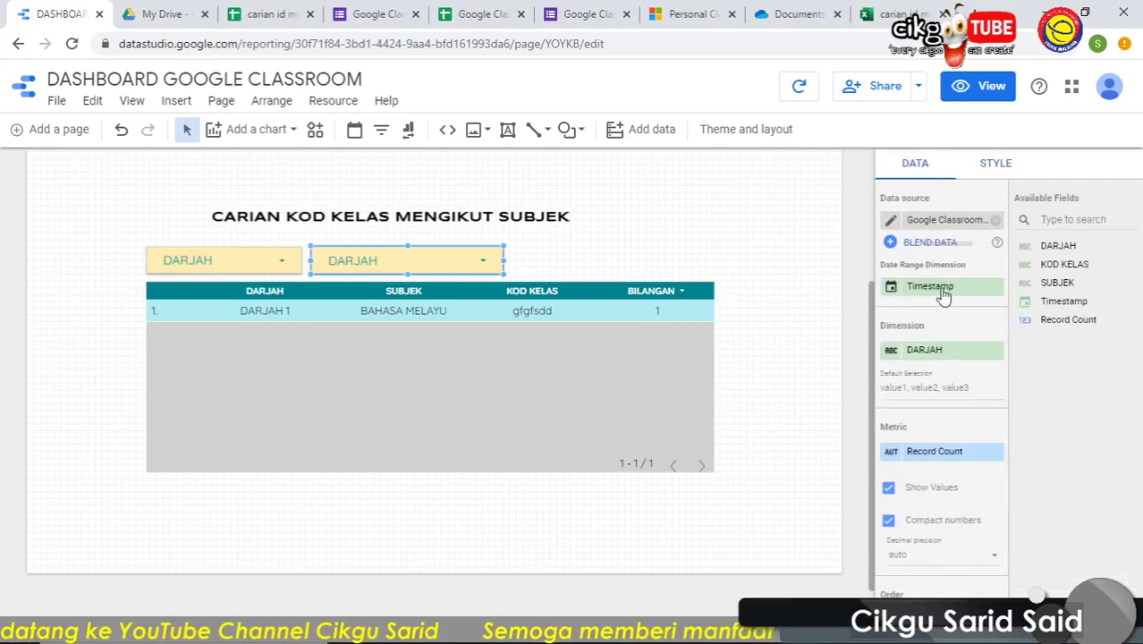
left_click(933, 352)
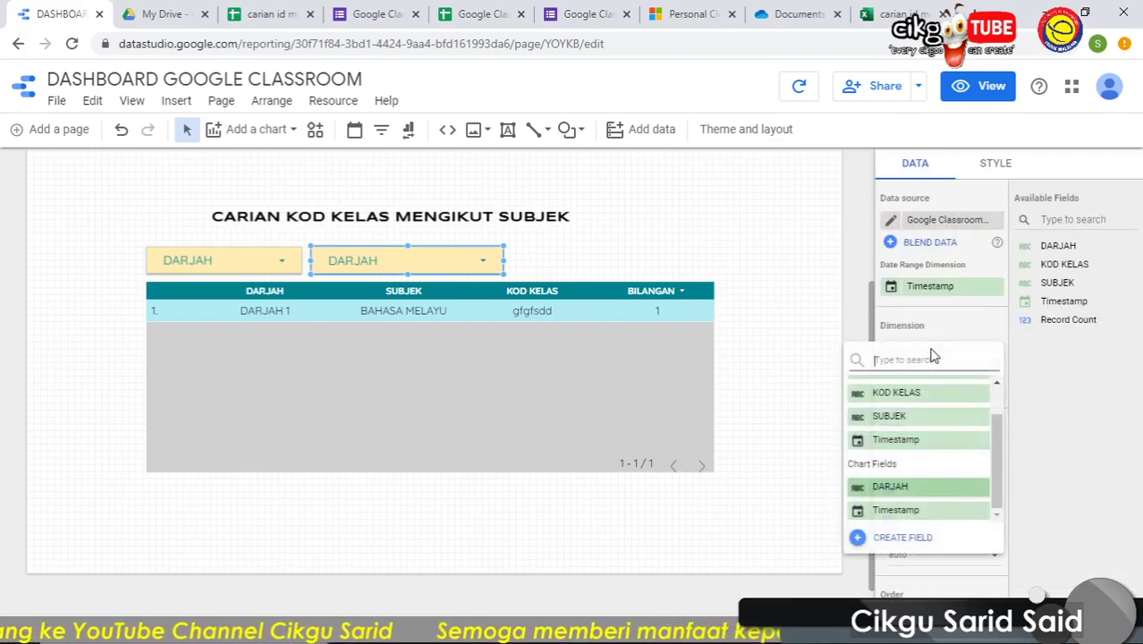
left_click(936, 416)
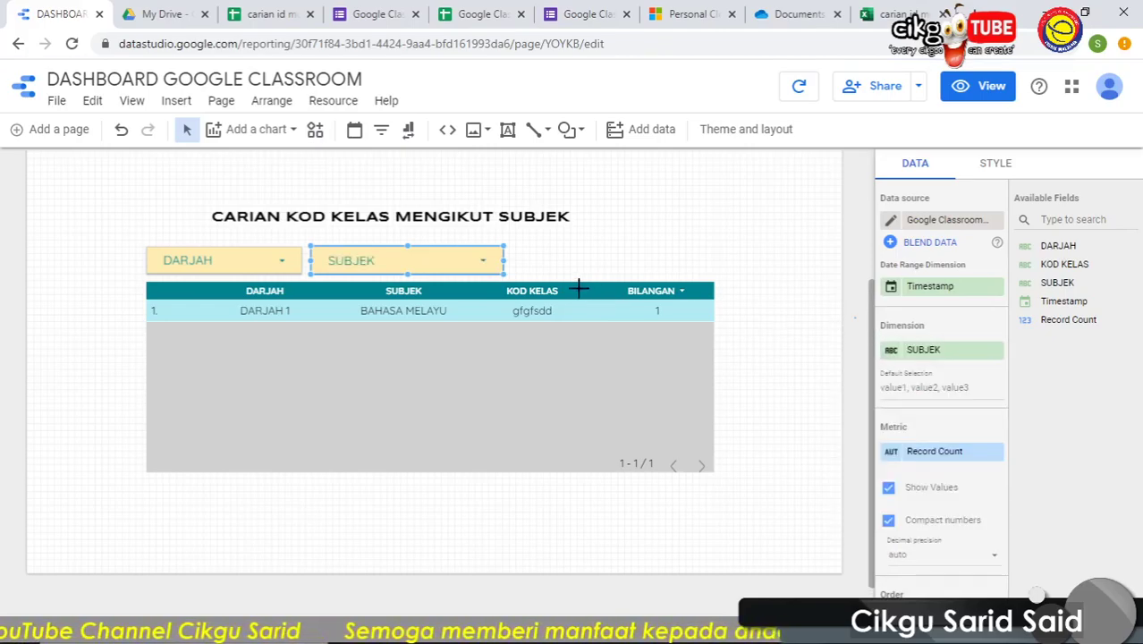
left_click(667, 276)
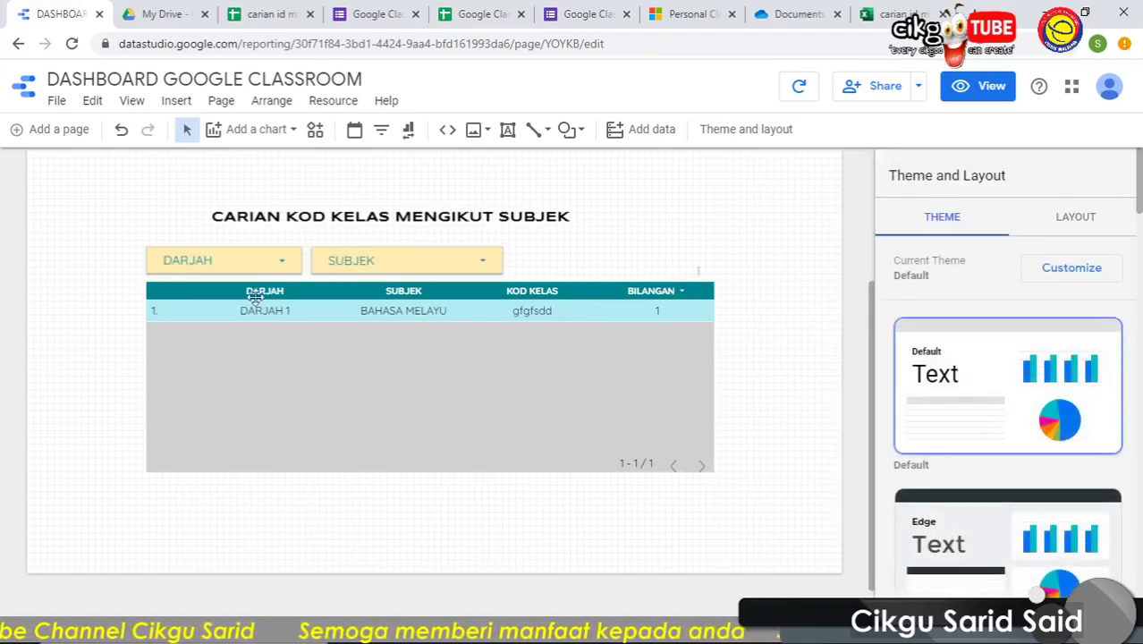
Stretch the CARIAN KOD KELAS MENGIKUT SUBJEK title box out to the table's left and right edges.
left_click(397, 215)
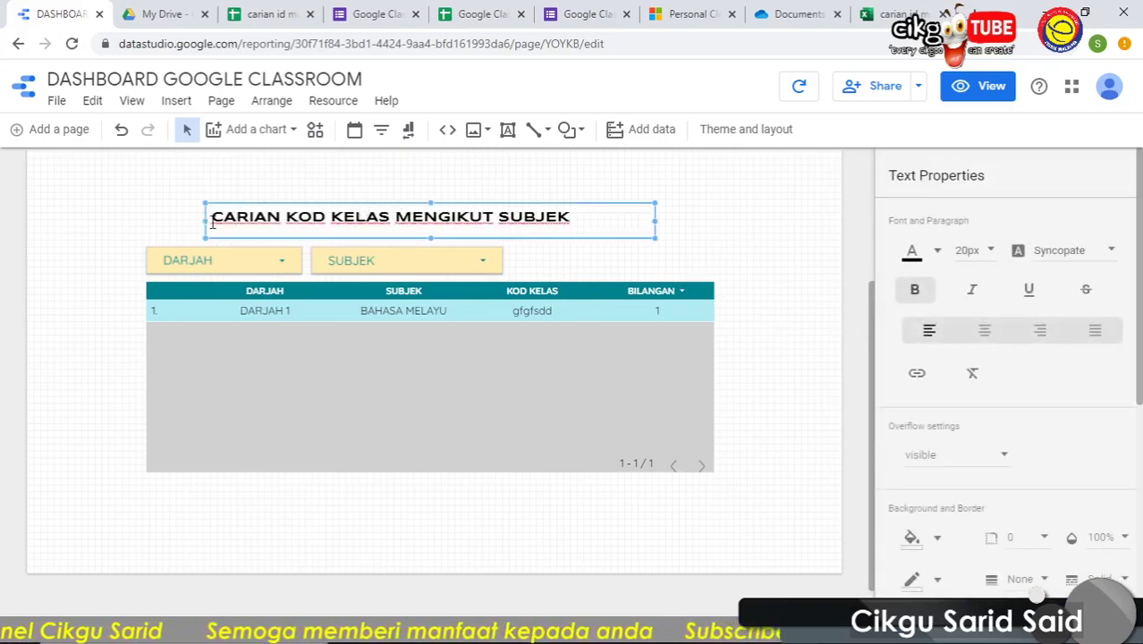
left_click_drag(205, 222, 147, 222)
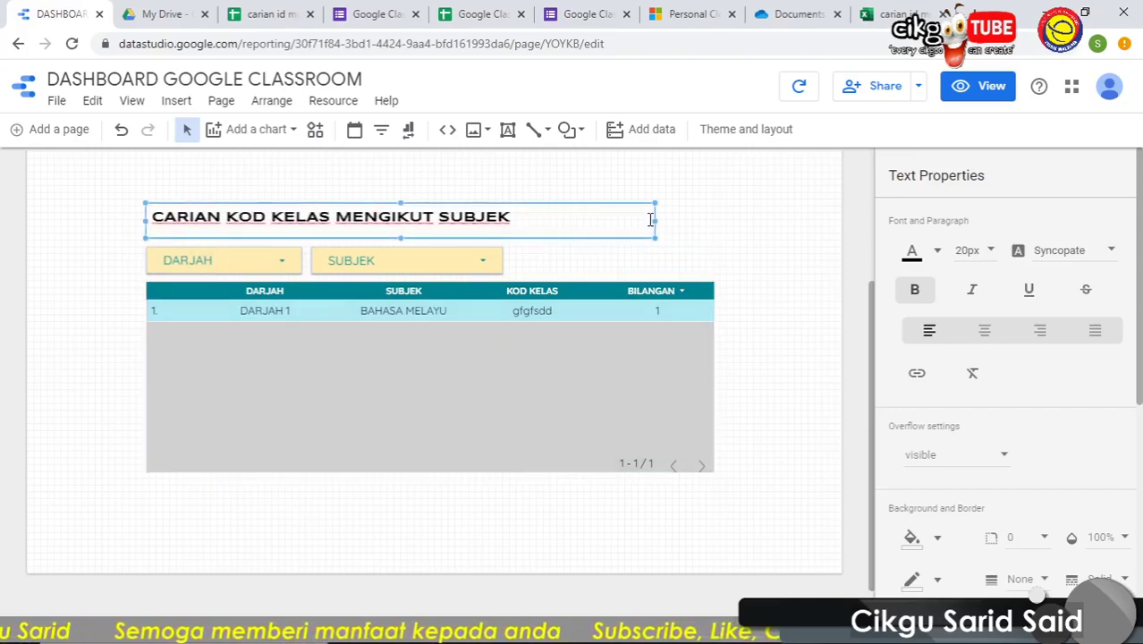
left_click_drag(654, 218, 714, 219)
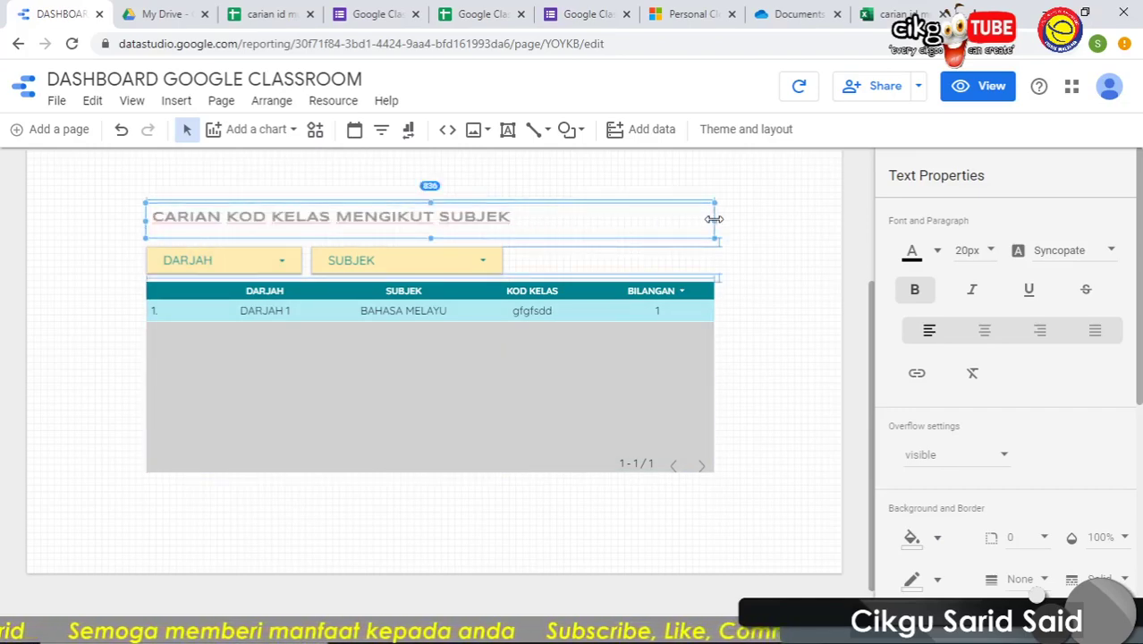
left_click(773, 285)
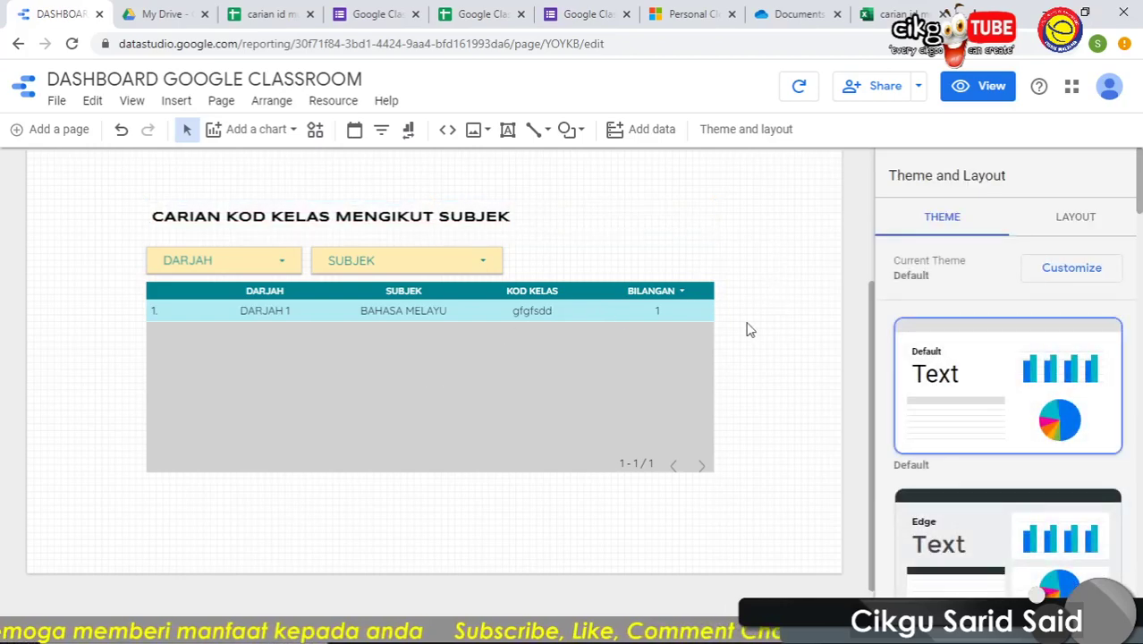
scroll(765, 326, "up", 3)
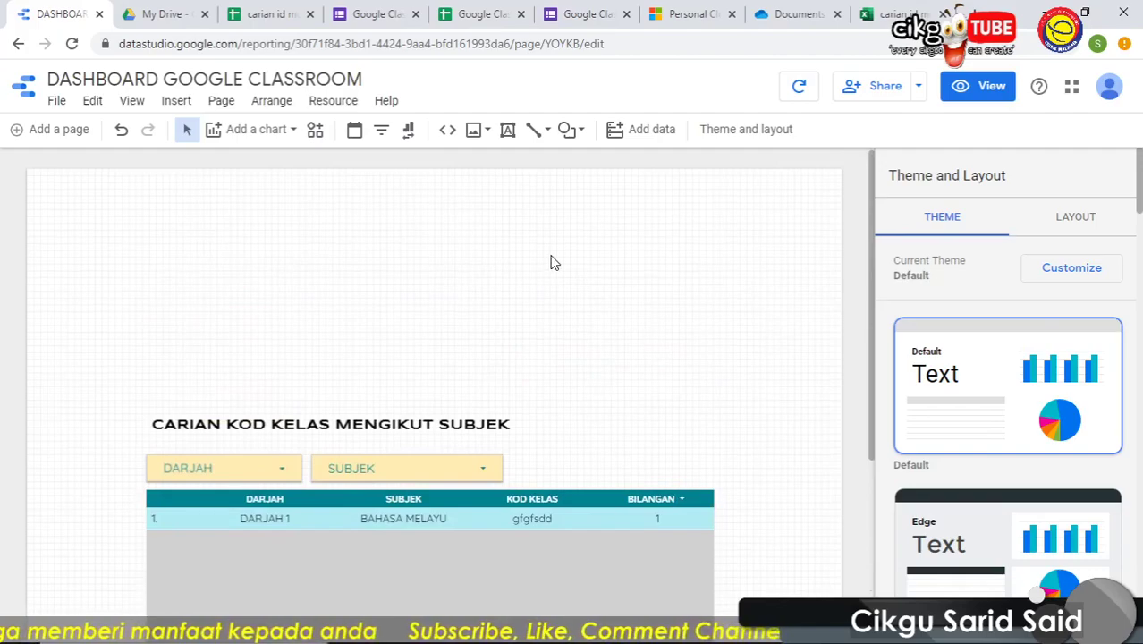
Draw a URL embed box above the title, as wide as the table.
left_click(448, 132)
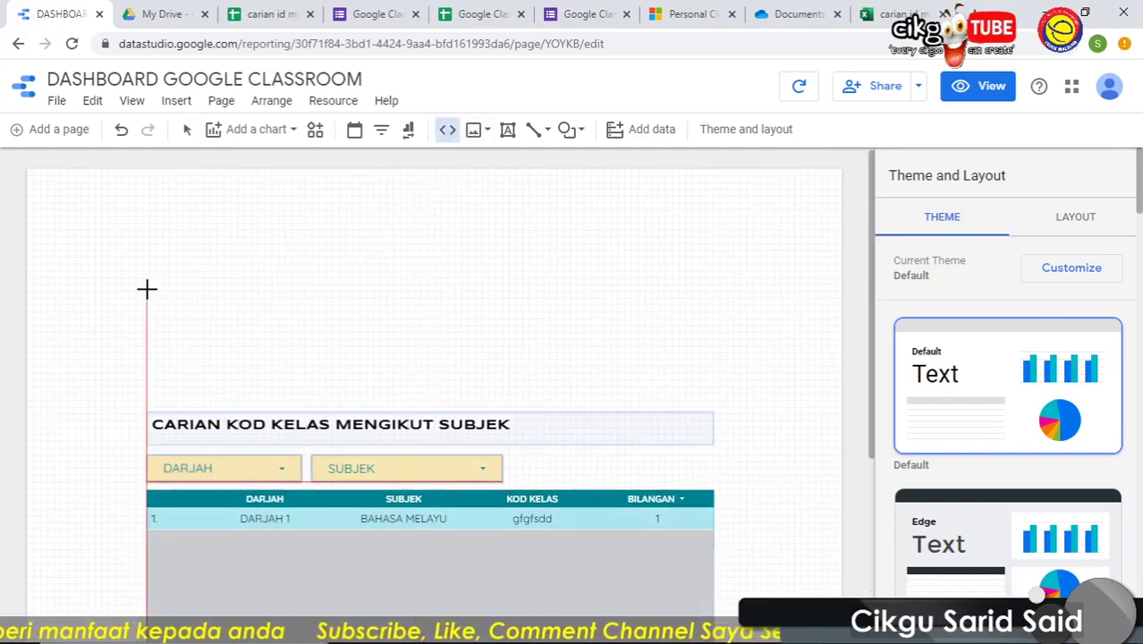
mouse_move(150, 271)
left_mouse_down()
mouse_move(734, 406)
mouse_move(713, 422)
mouse_move(692, 388)
left_mouse_up()
left_click_drag(709, 388, 720, 391)
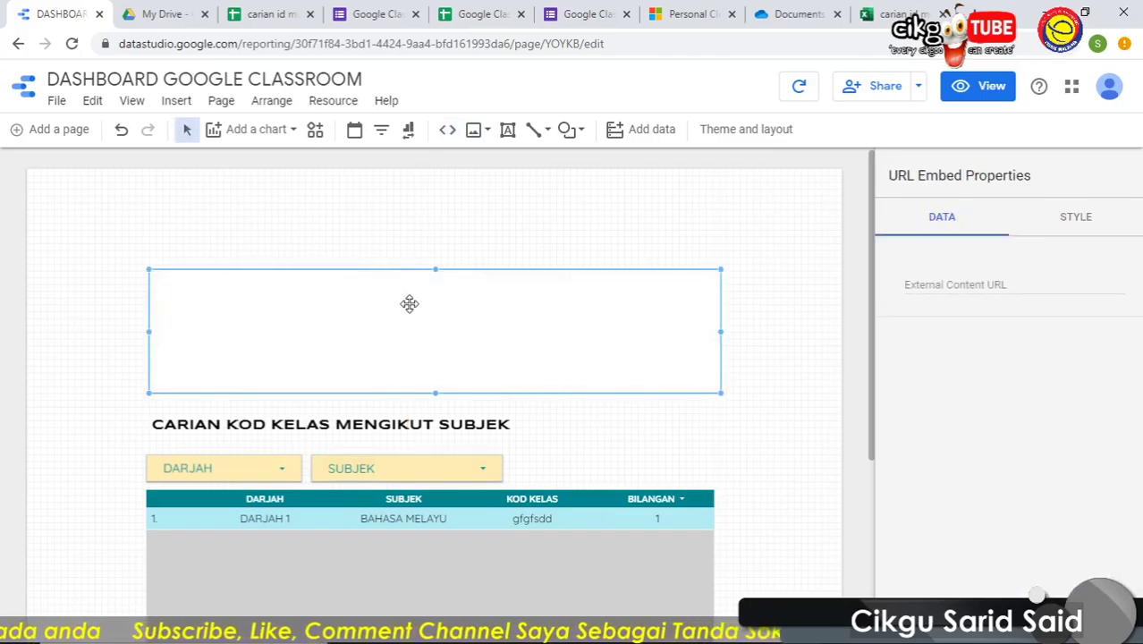
Copy the embed code from the Excel Online workbook's Embed dialog.
left_click(890, 13)
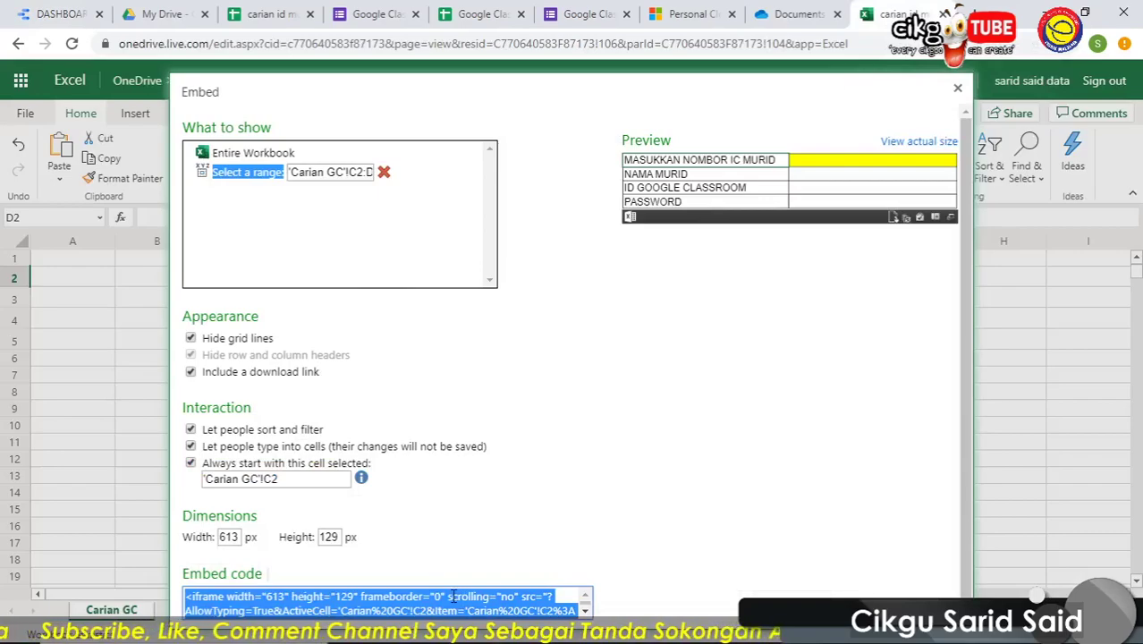
scroll(631, 454, "down", 1)
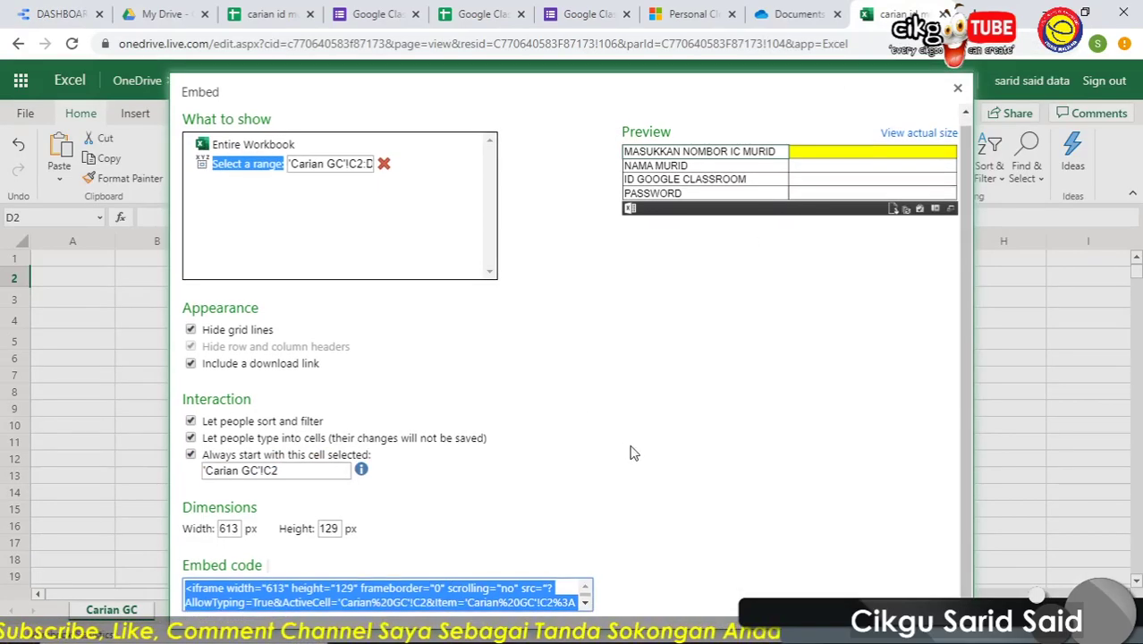
right_click(450, 594)
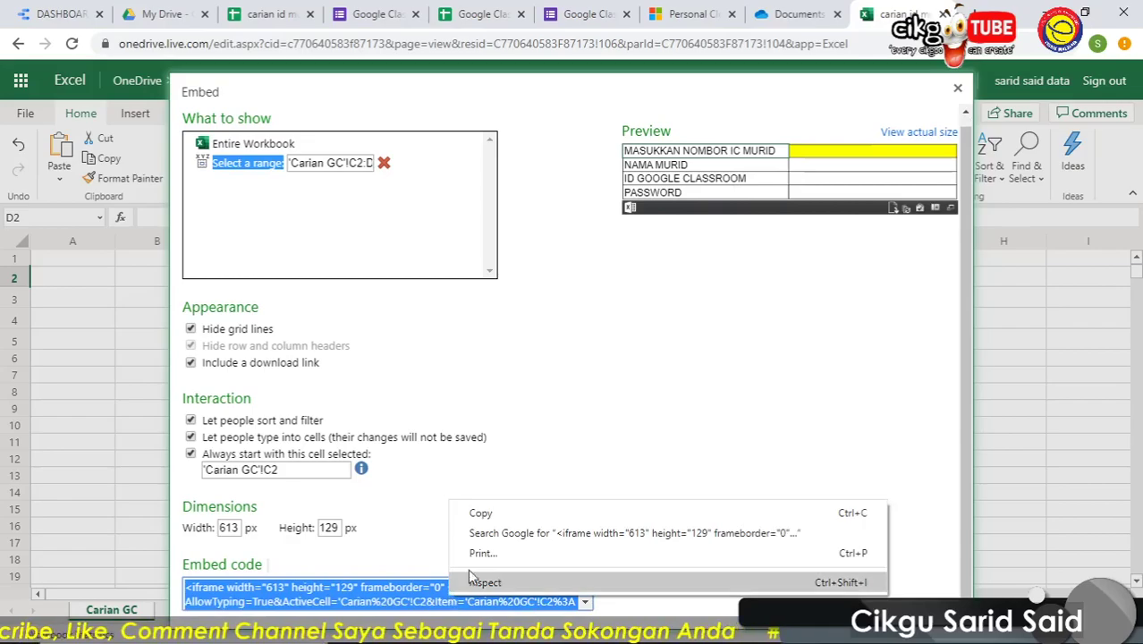
left_click(472, 511)
left_click(786, 15)
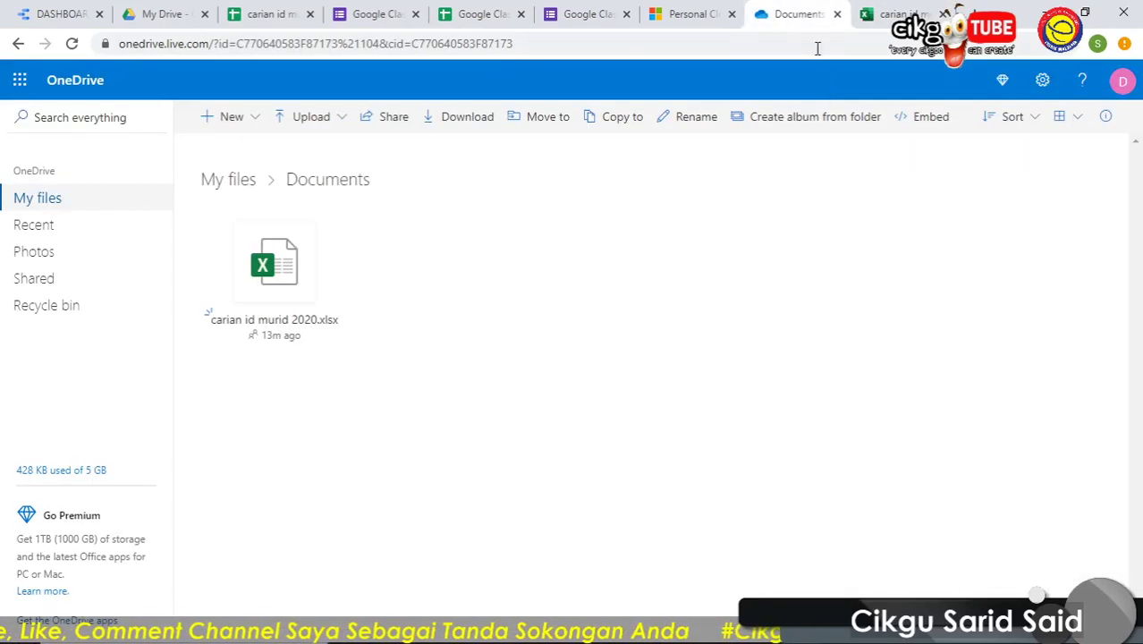
Paste the Excel embed code into the embed box's External Content URL field.
left_click(58, 14)
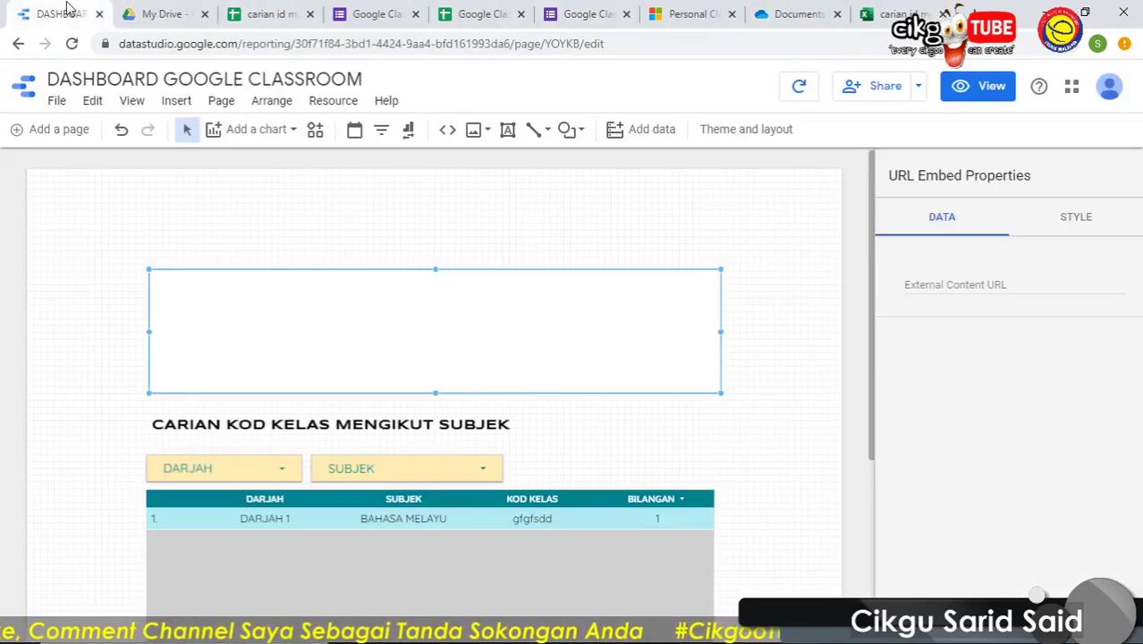
left_click(948, 277)
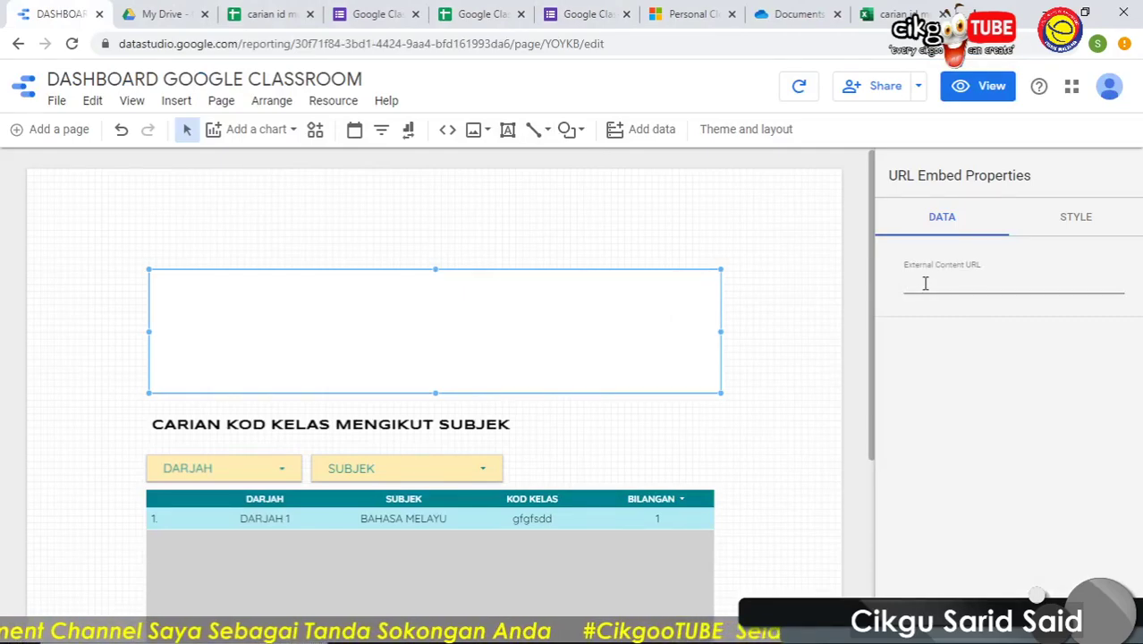
right_click(929, 291)
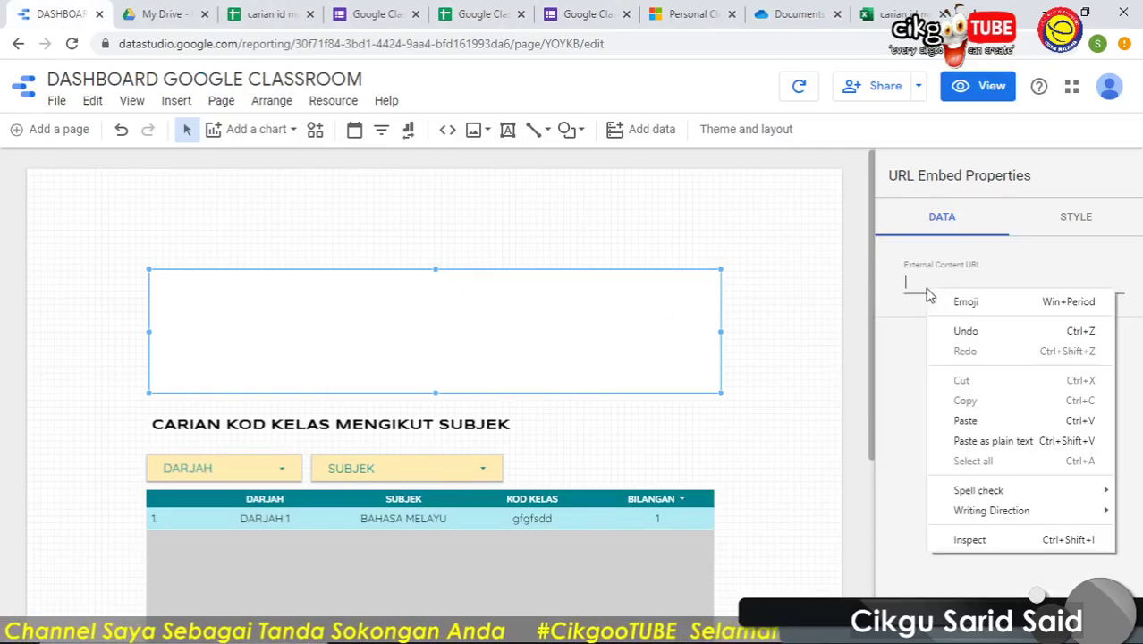
left_click(966, 420)
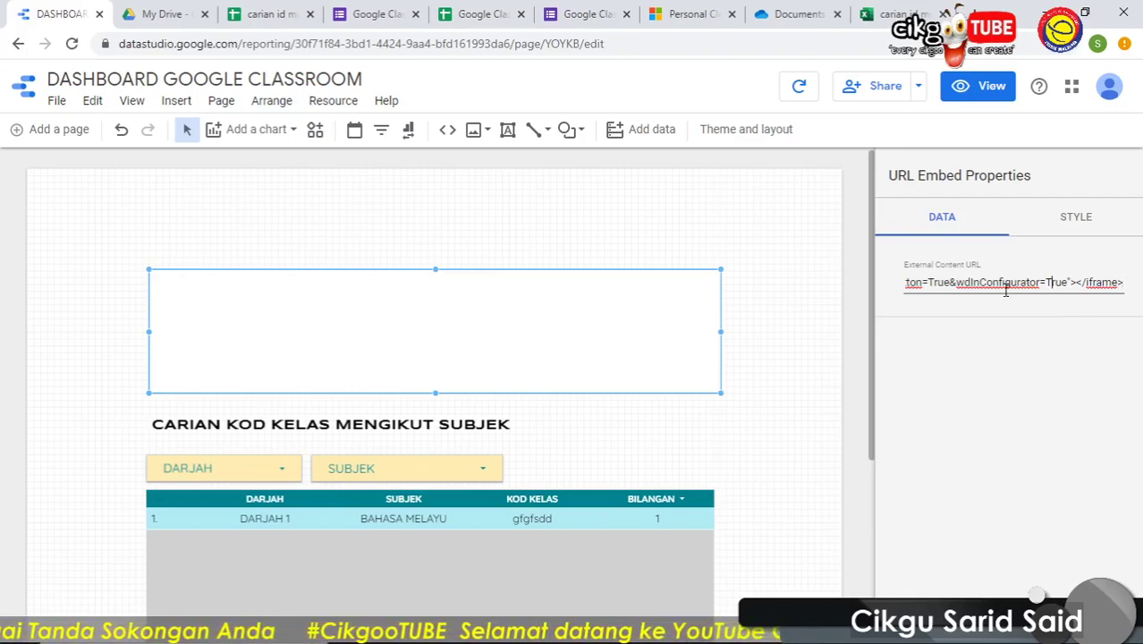
Inspect the end of the pasted iframe code, then return to the Excel workbook.
left_click_drag(951, 291, 895, 299)
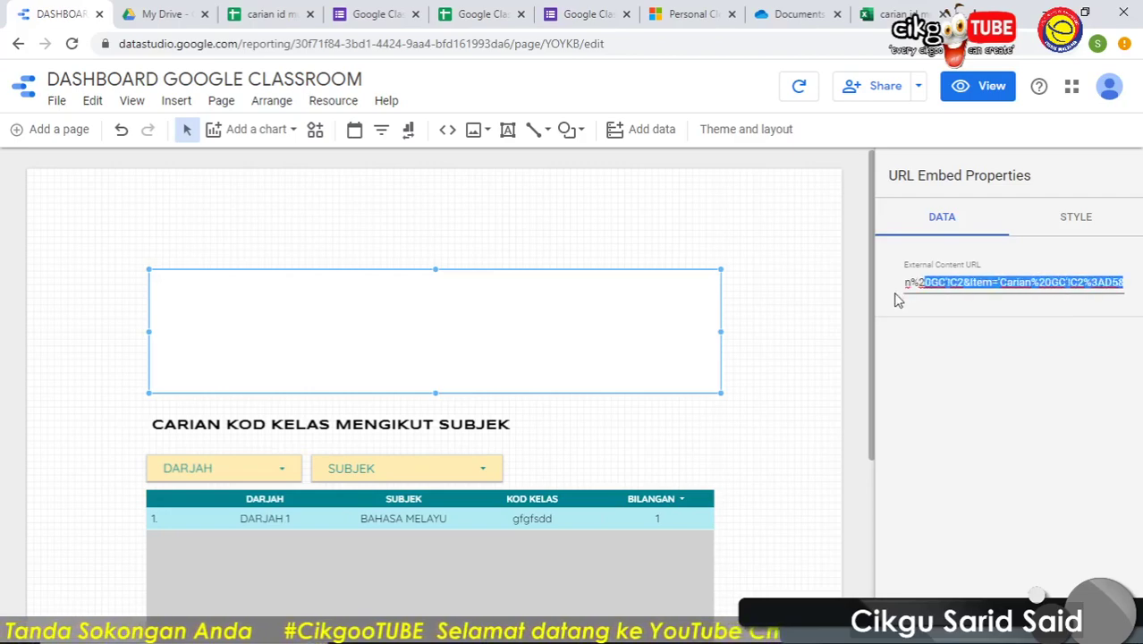
left_click(1003, 286)
left_click_drag(984, 284, 1129, 285)
left_click(993, 285)
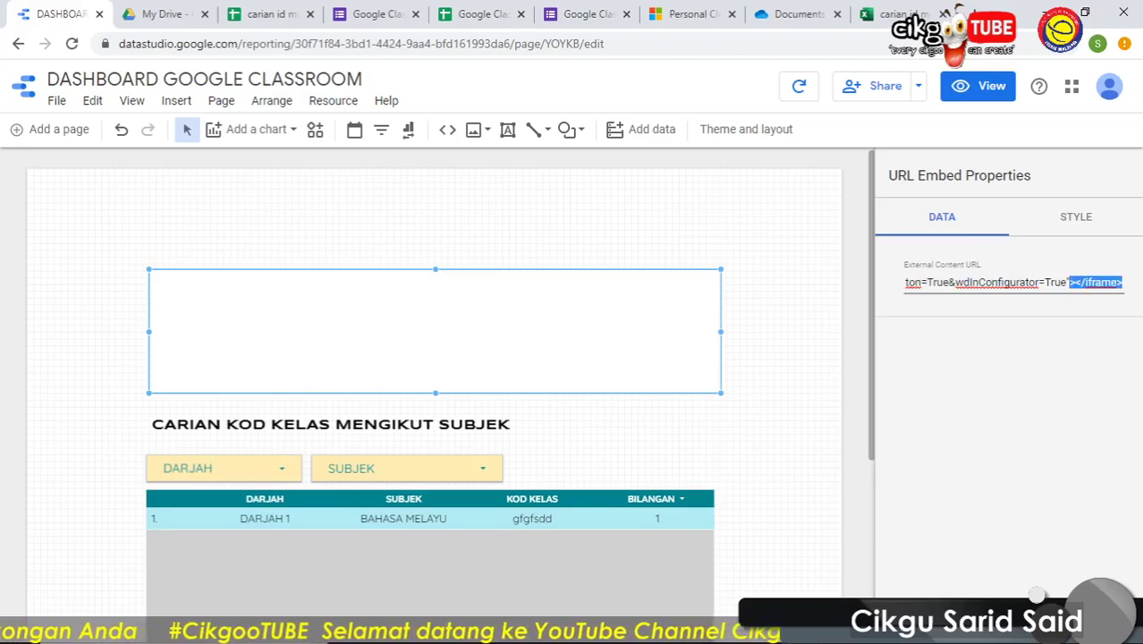
left_click(1063, 282)
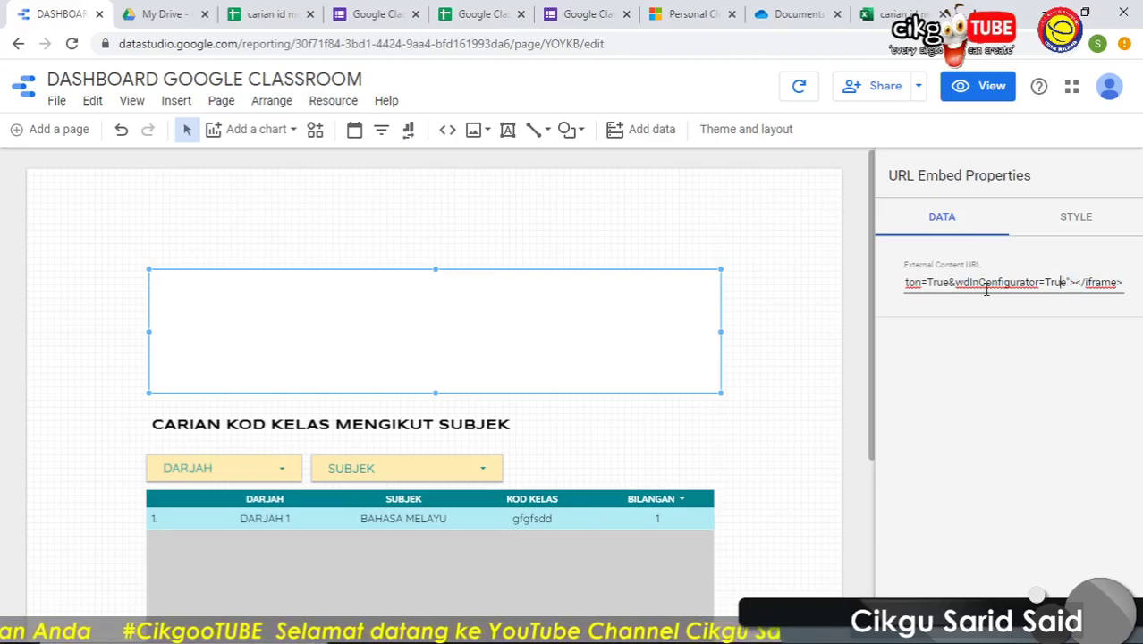
left_click(890, 13)
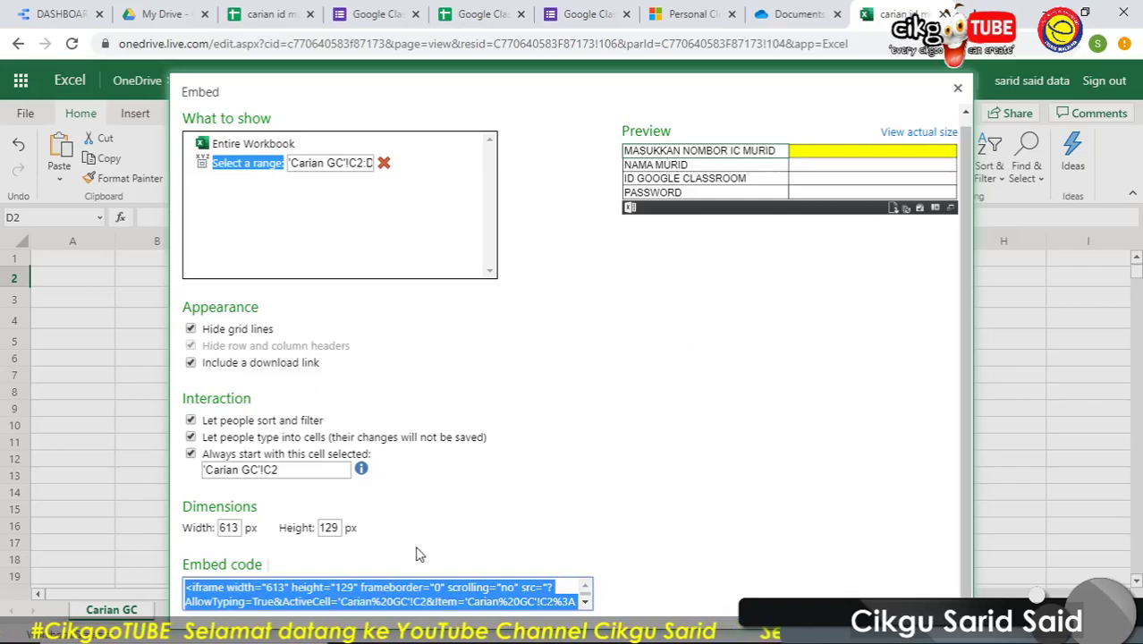
Try the actual-size preview, copying its address and reloading, then close it and the Embed dialog.
left_click(894, 132)
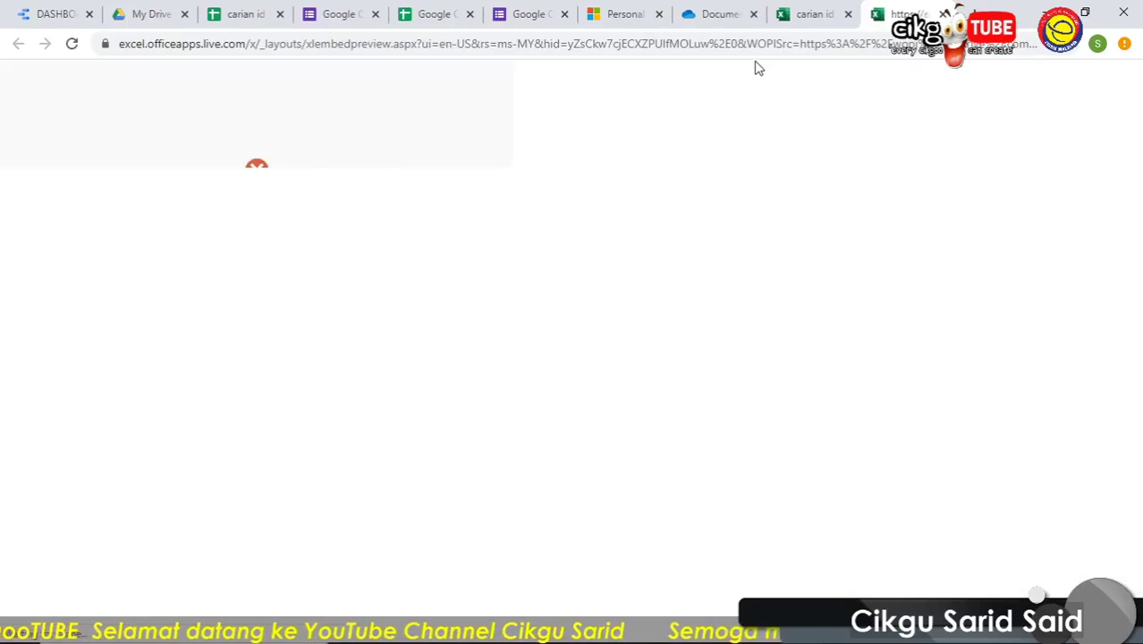
left_click(868, 42)
right_click(868, 43)
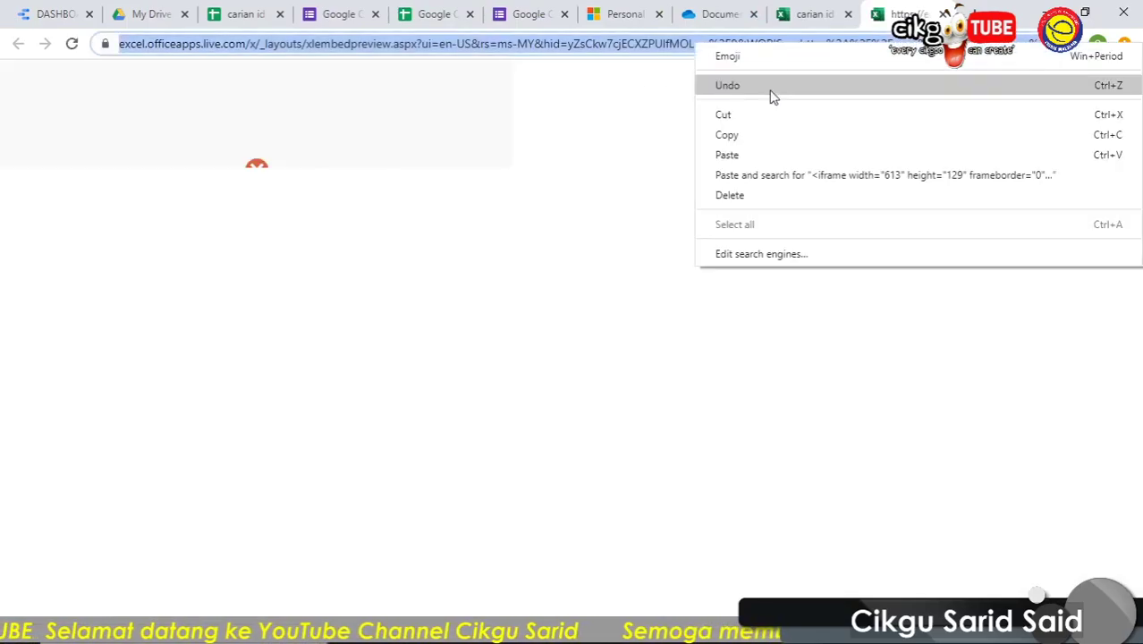
left_click(755, 143)
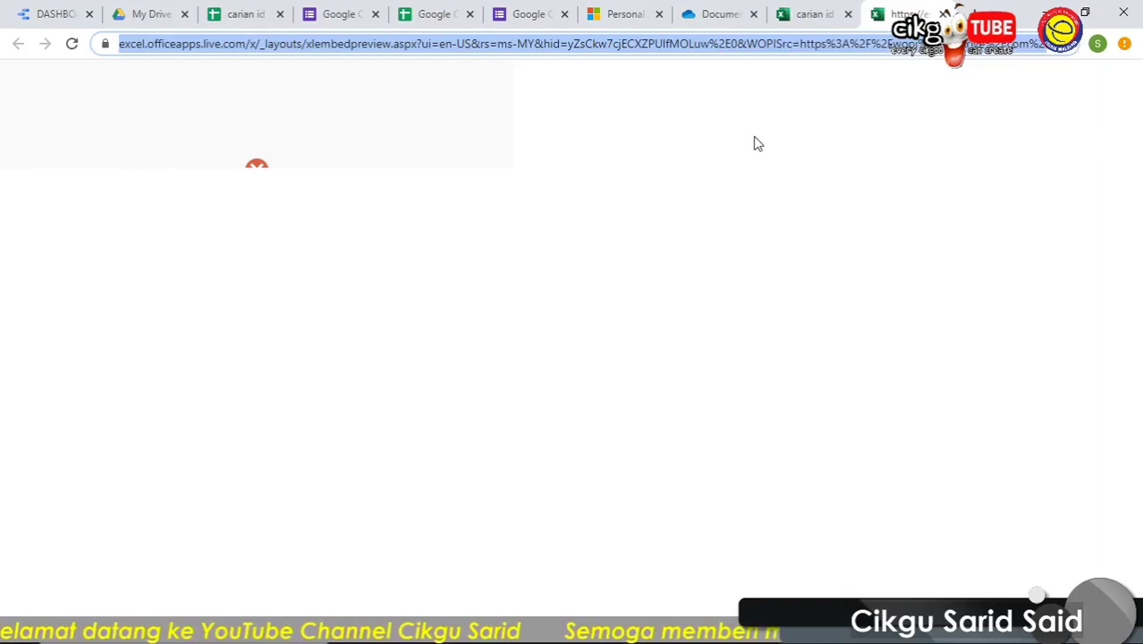
left_click(73, 45)
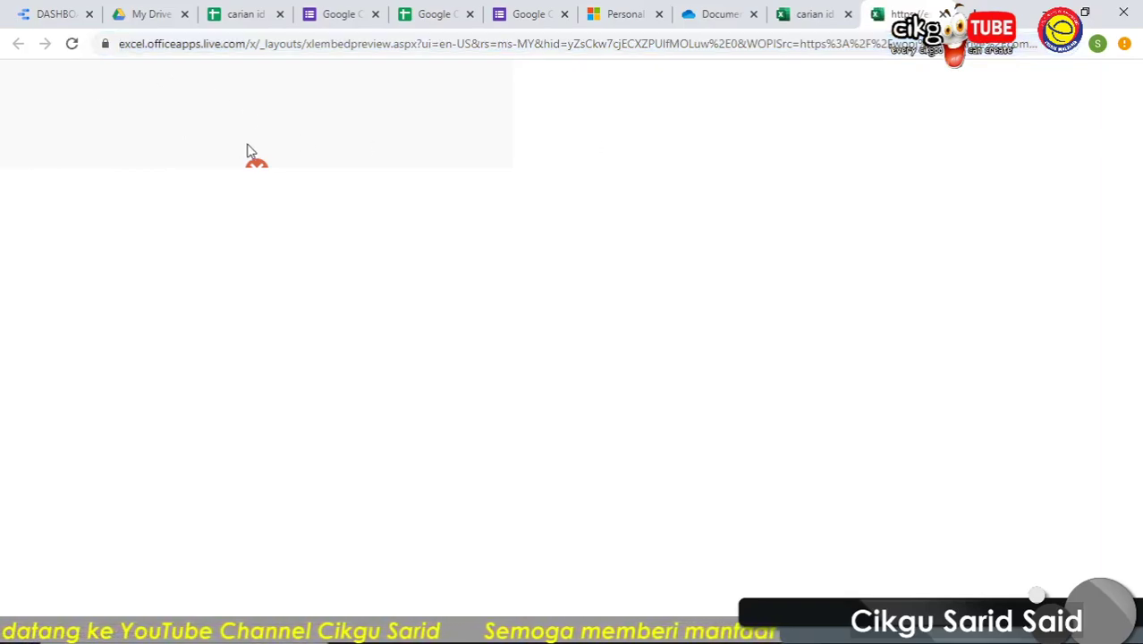
left_click(73, 44)
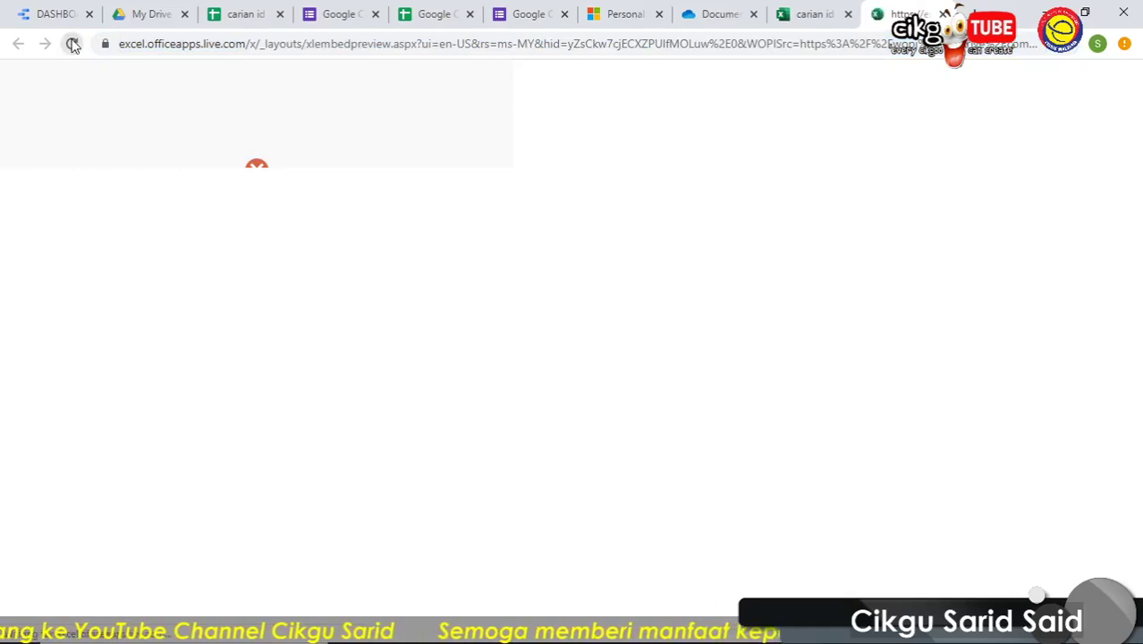
left_click(944, 13)
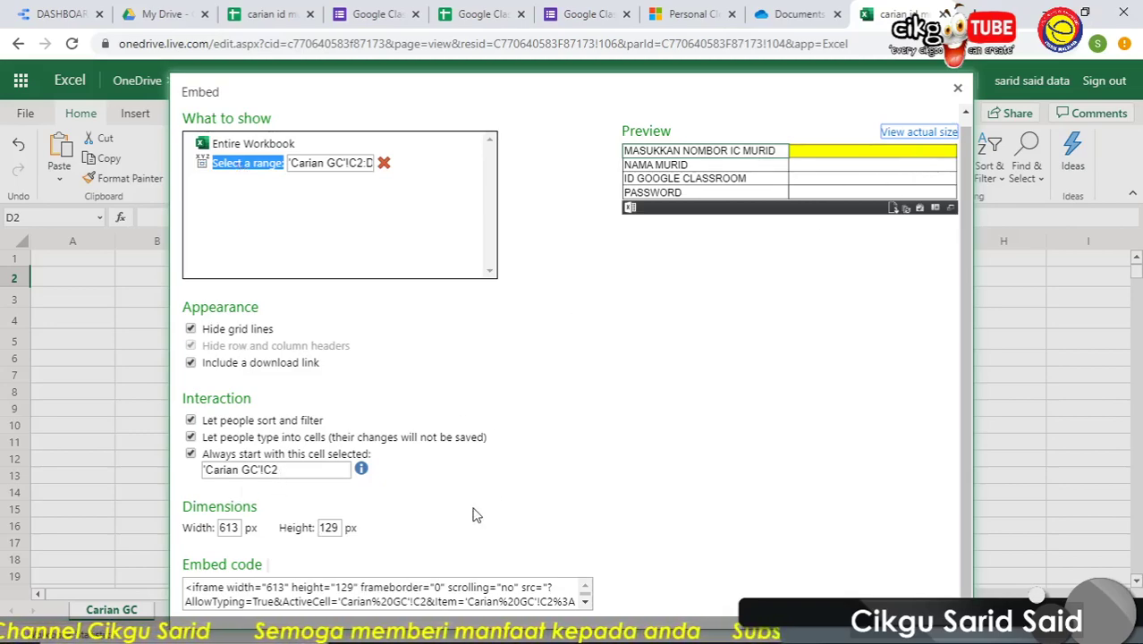
left_click(899, 134)
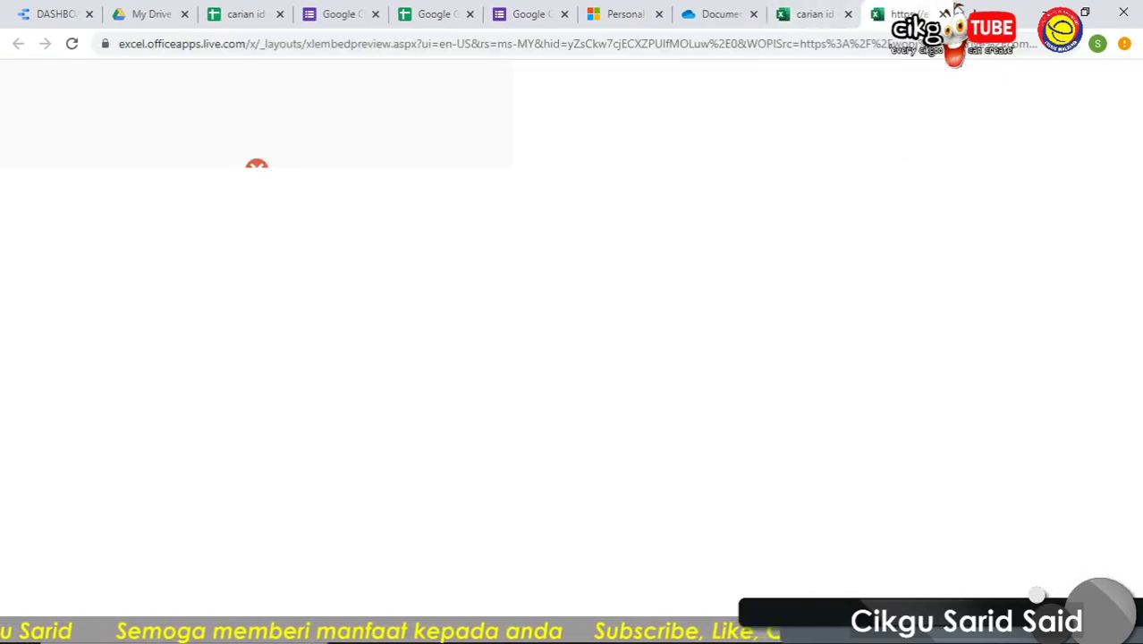
left_click(944, 14)
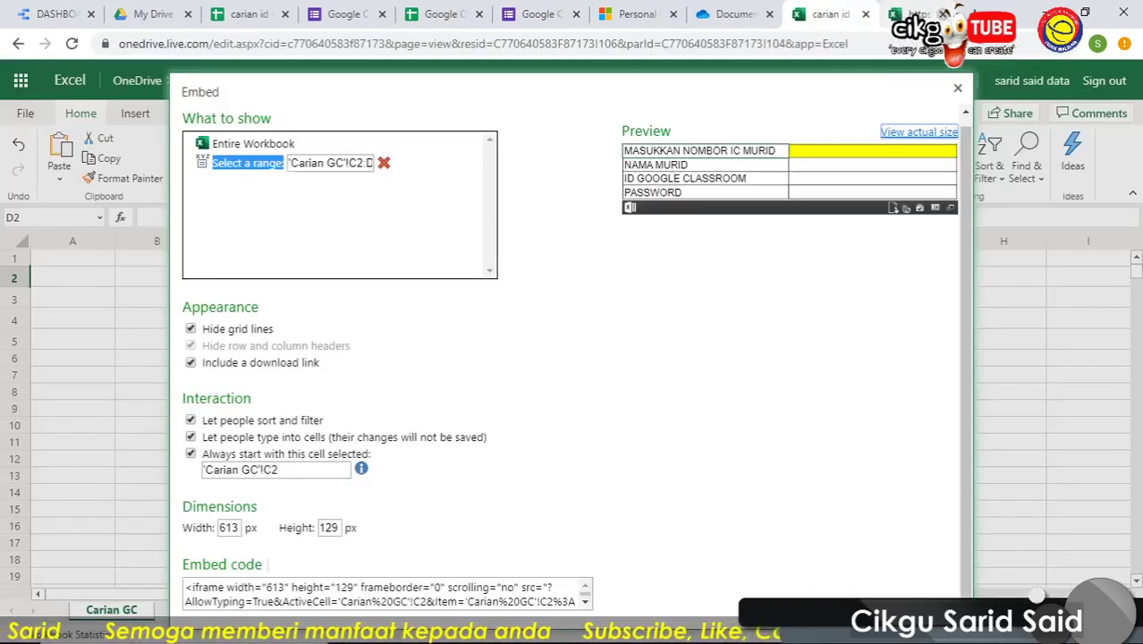
left_click(957, 87)
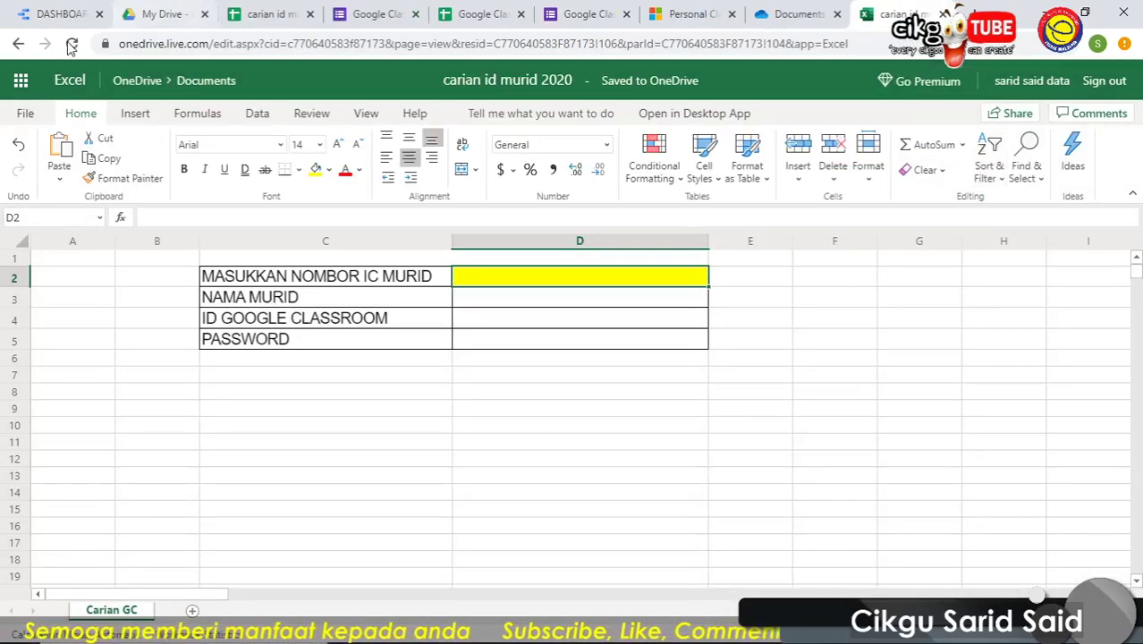
Reload the workbook and bring up the Embed option under File > Share.
left_click(72, 47)
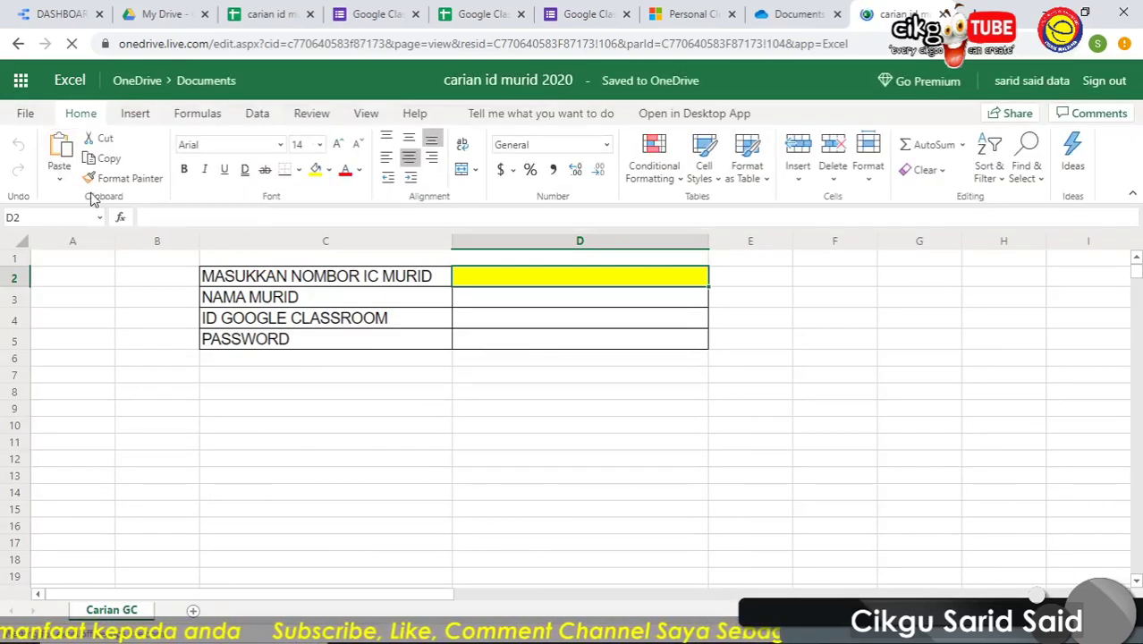
left_click(26, 116)
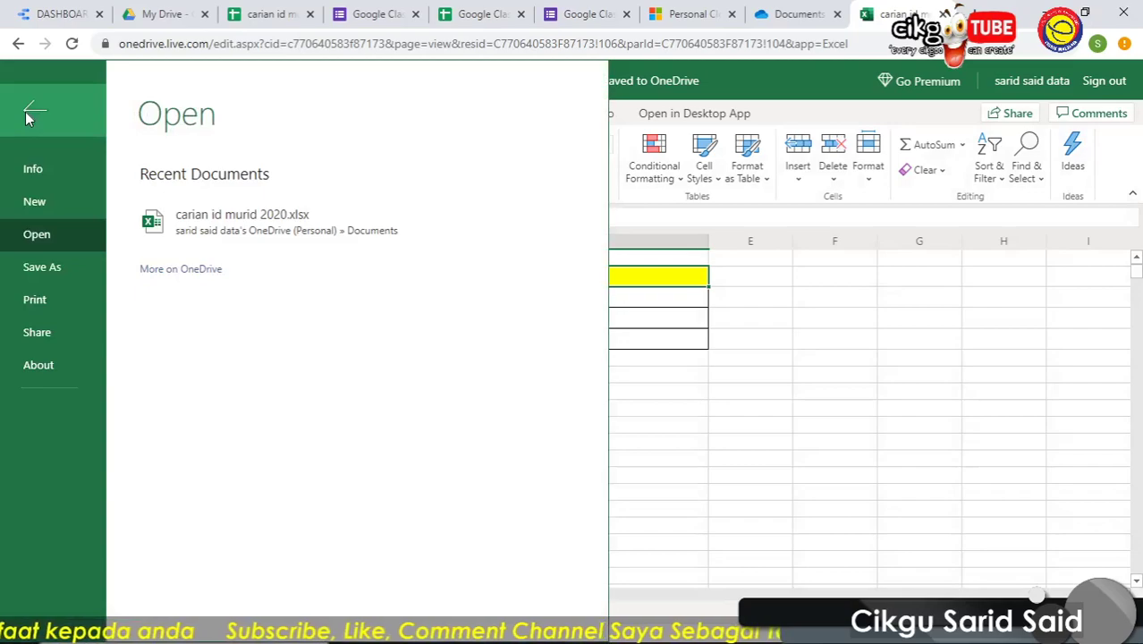
left_click(68, 337)
left_click(202, 256)
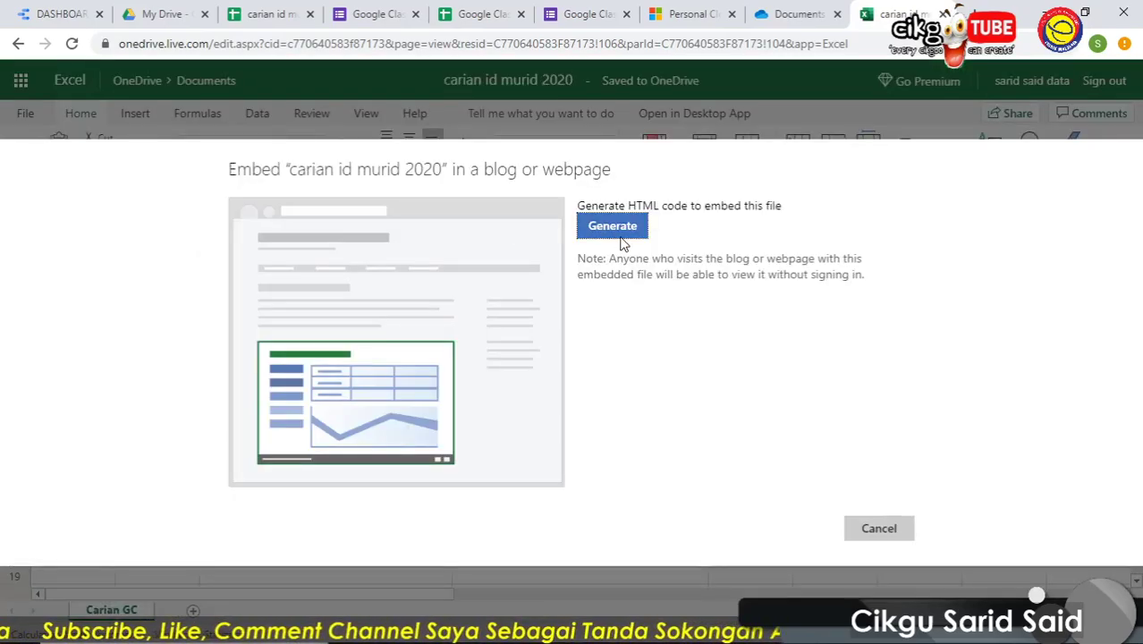
Generate embed code limited to the selected range in columns C and D.
left_click(621, 236)
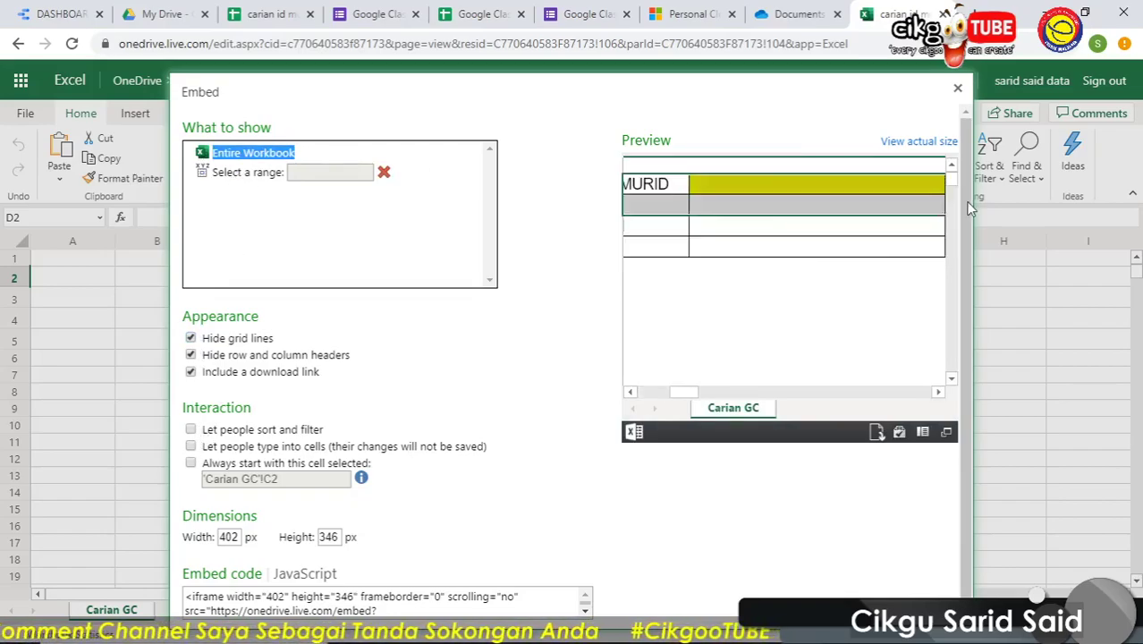
left_click_drag(971, 208, 671, 272)
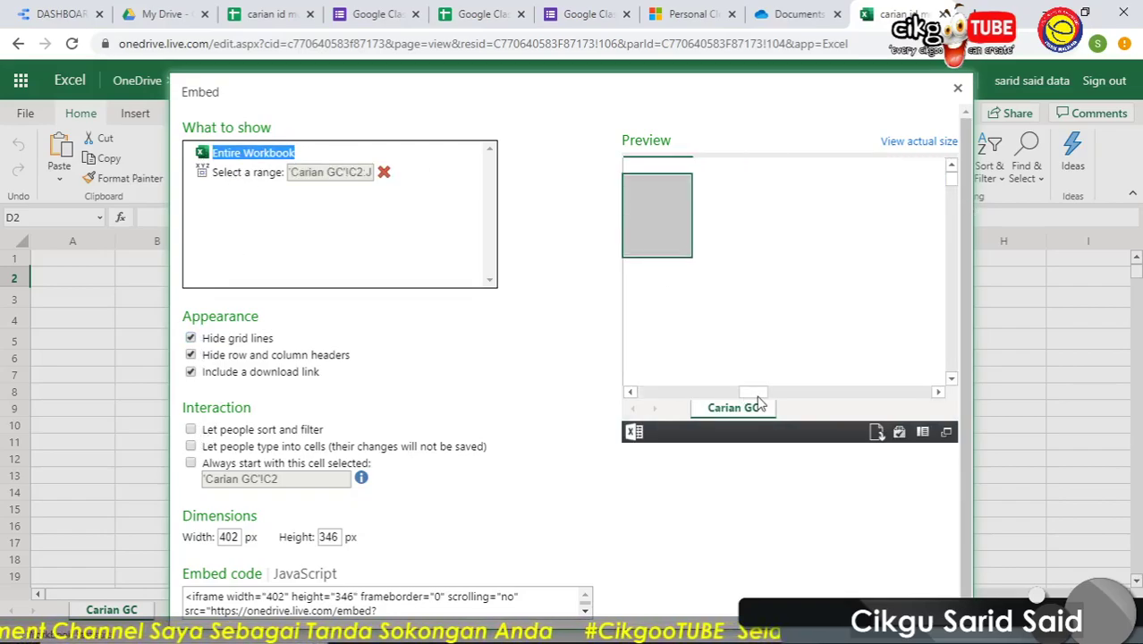
left_click_drag(759, 394, 689, 397)
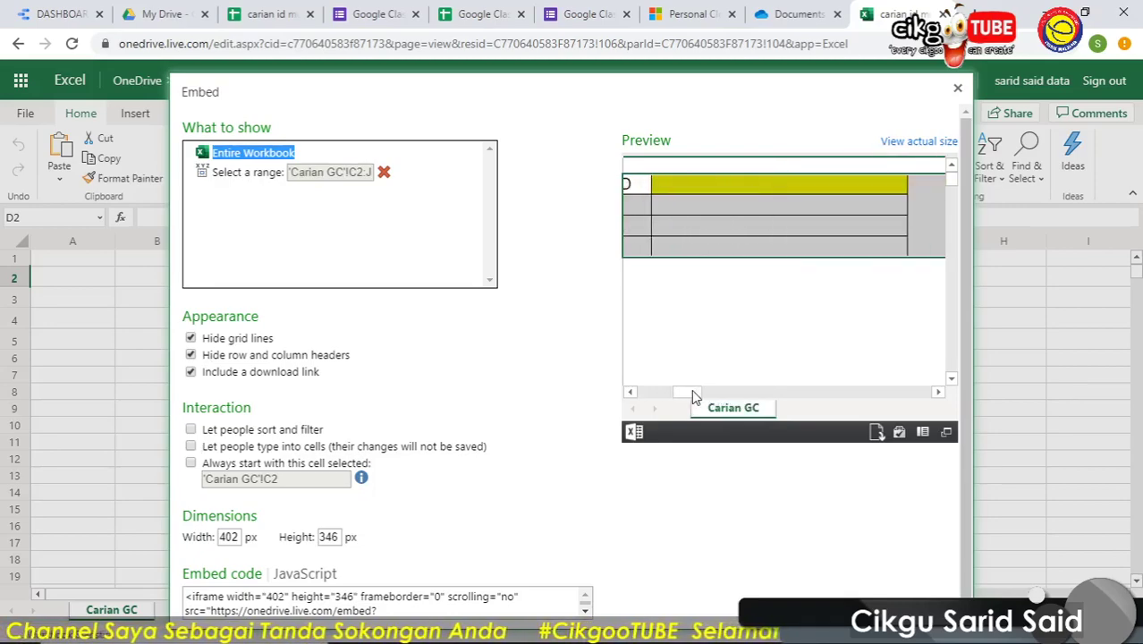
left_click_drag(693, 185, 766, 251)
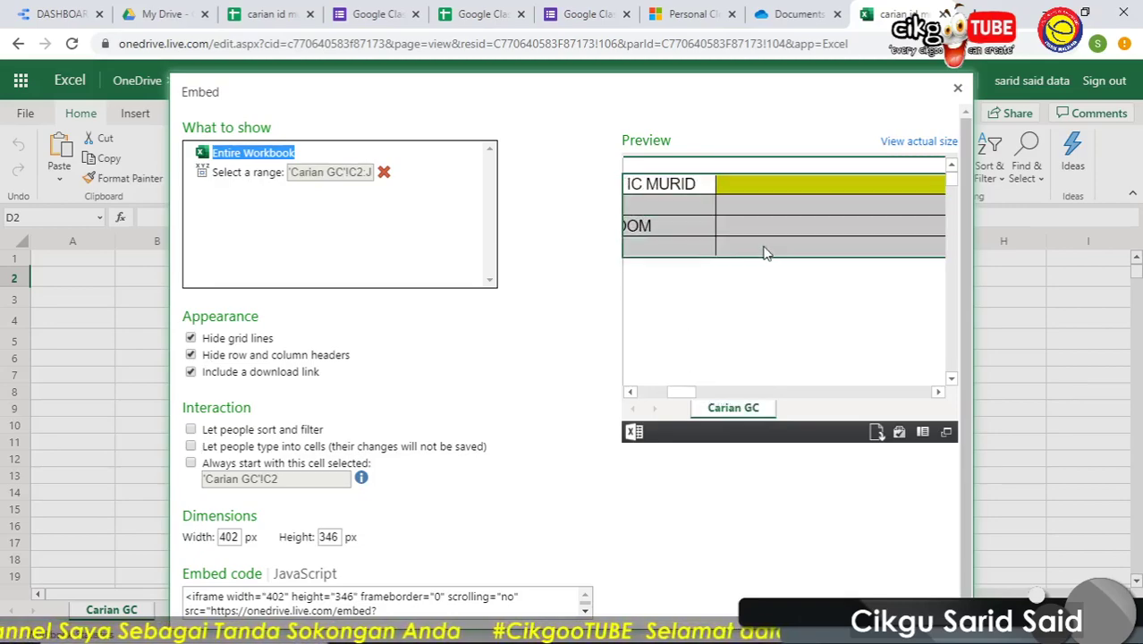
left_click(240, 176)
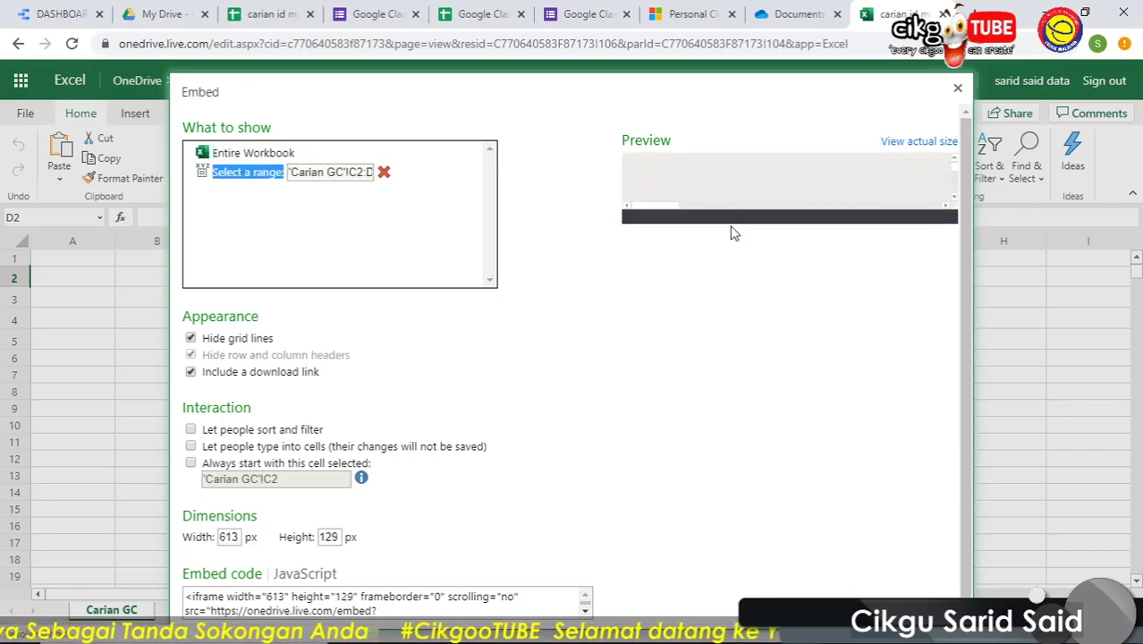
Allow sorting, typing and starting in the IC cell, drop the download link, and preview at actual size.
left_click(192, 431)
left_click(191, 447)
left_click(191, 464)
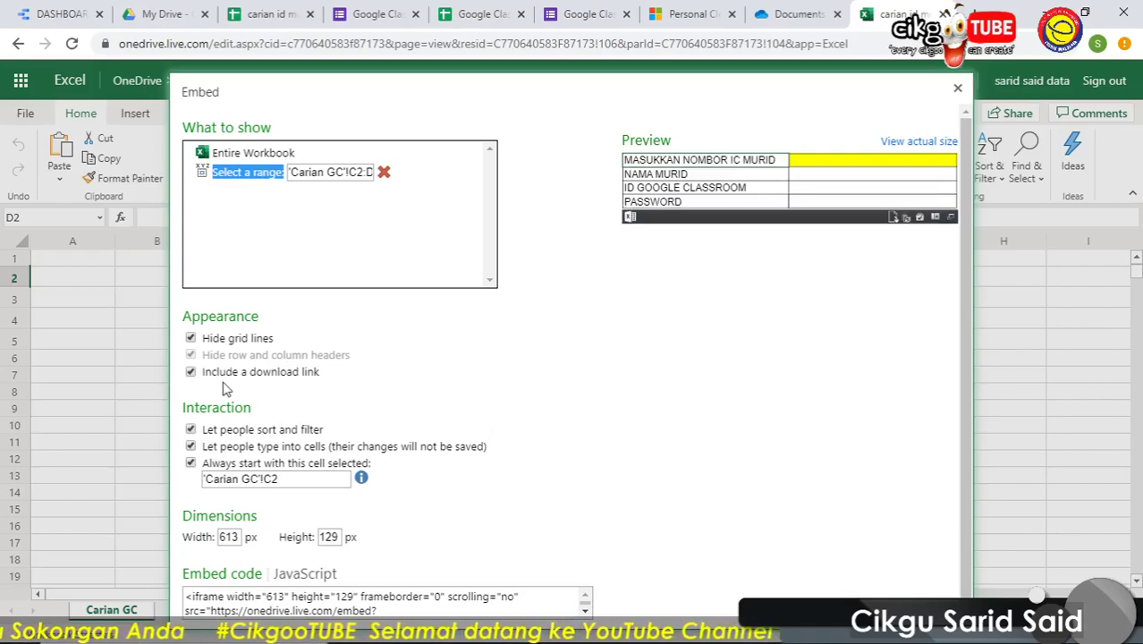
left_click(192, 373)
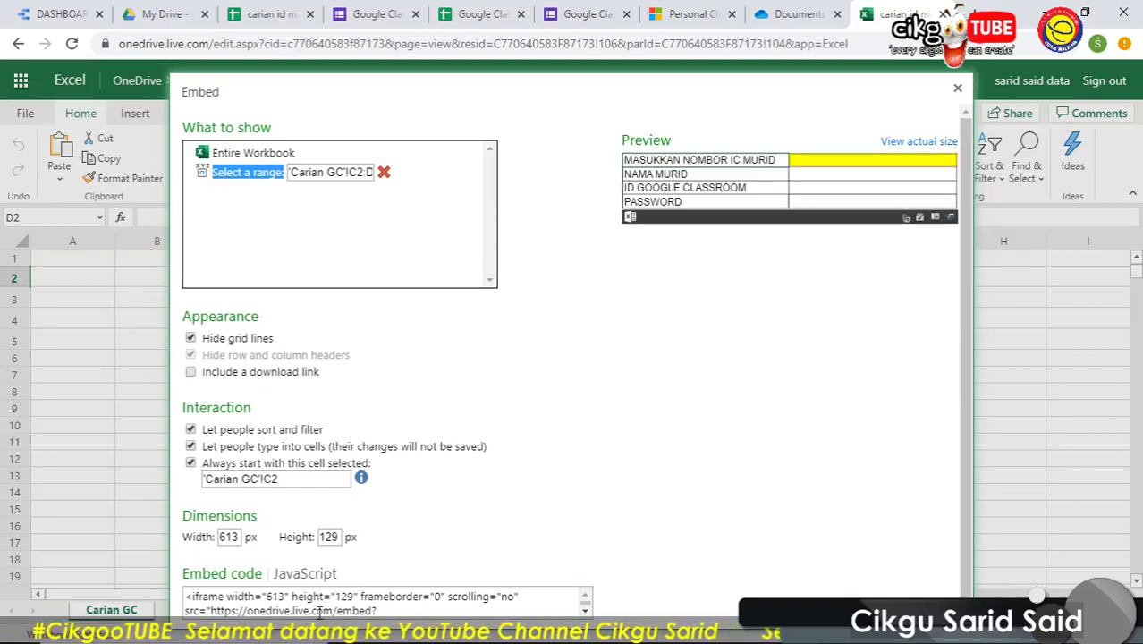
left_click(895, 140)
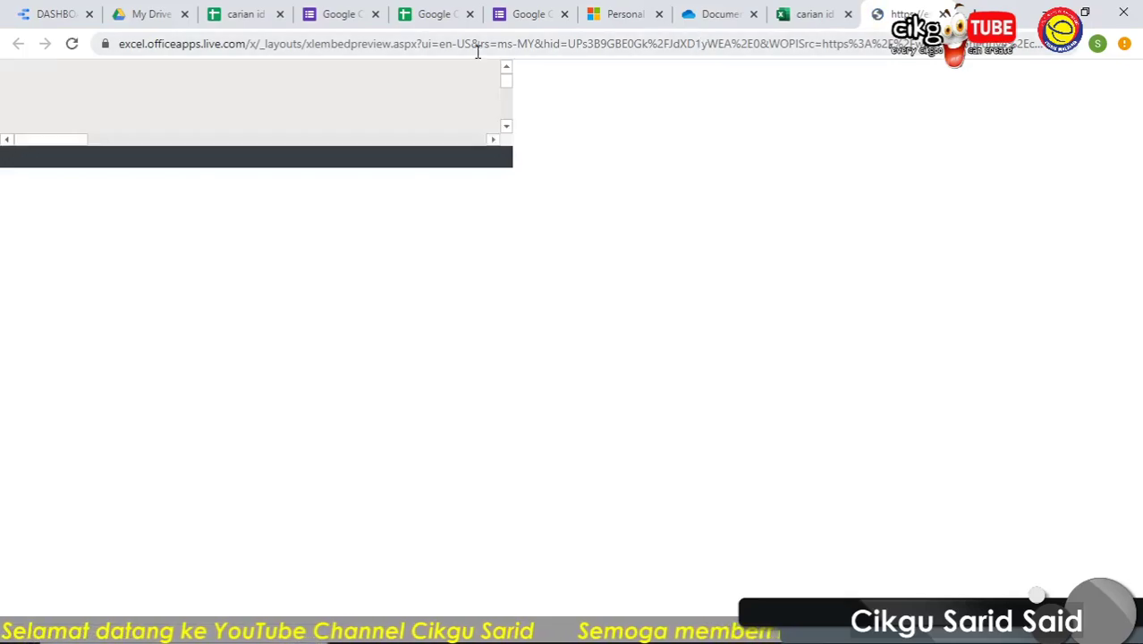
Replace the old iframe code in the embed URL field with the copied preview address.
left_click(554, 45)
right_click(554, 53)
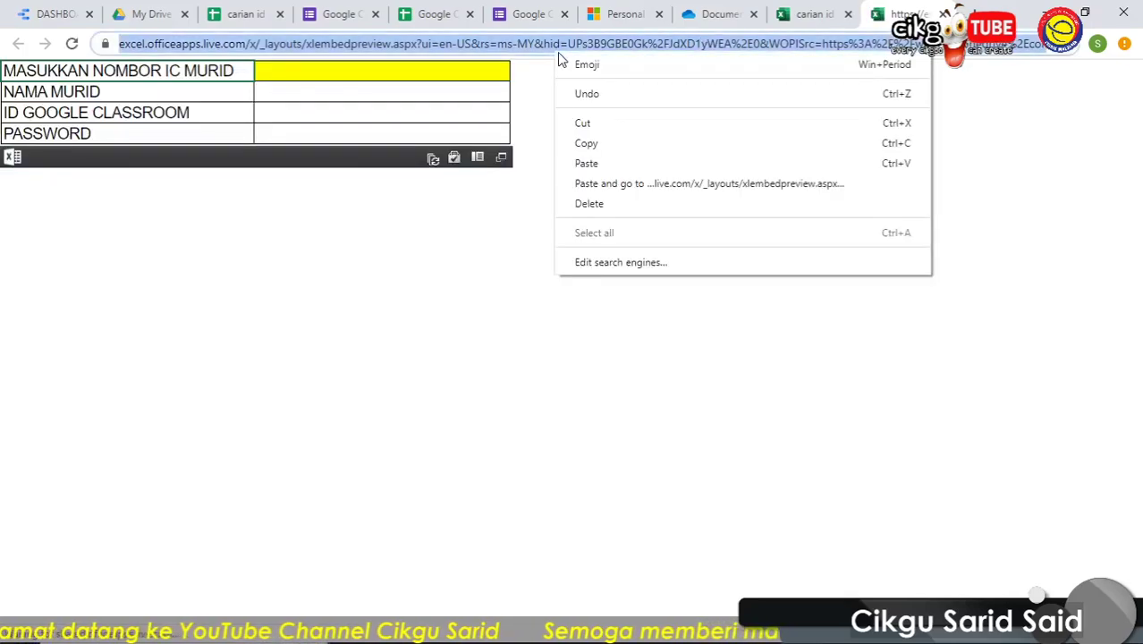
left_click(615, 149)
left_click(56, 14)
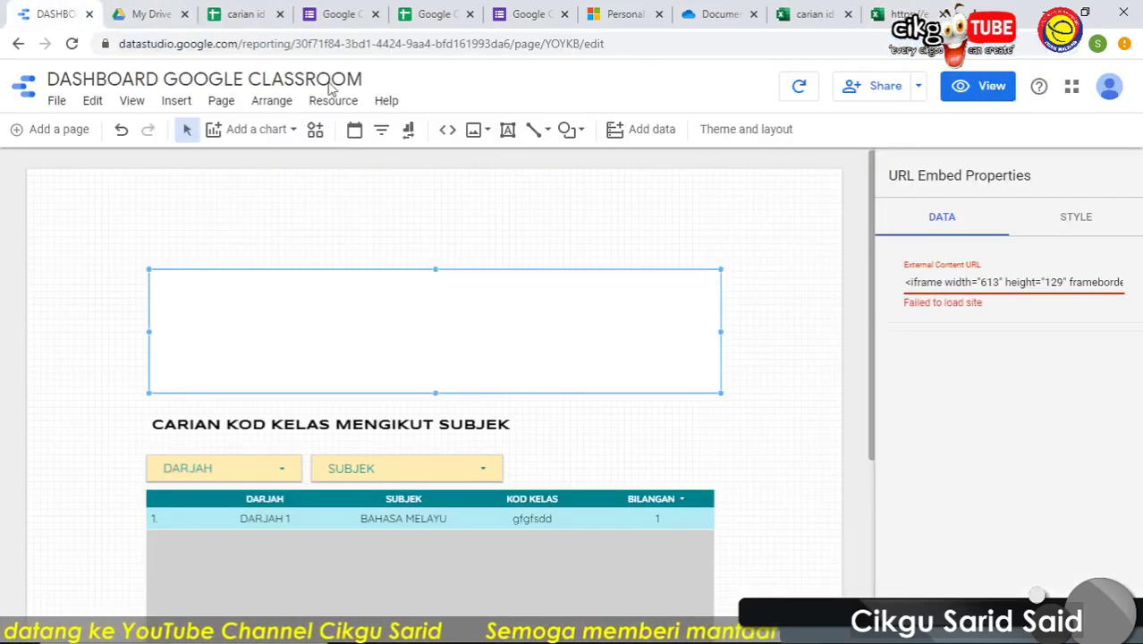
triple_click(909, 283)
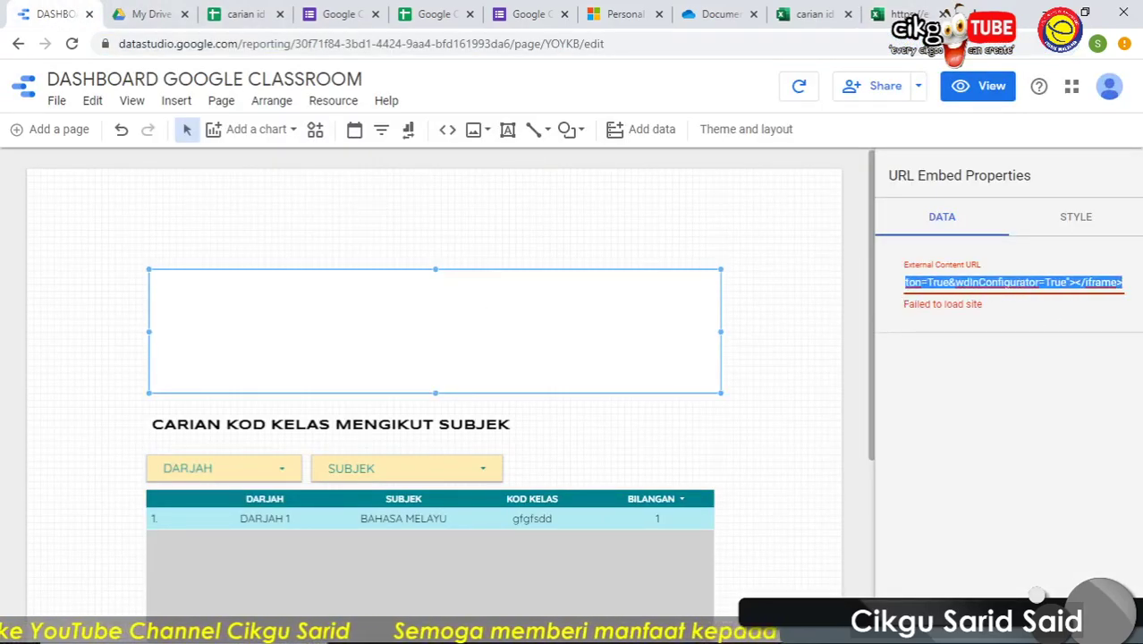
key("BackSpace")
right_click(941, 286)
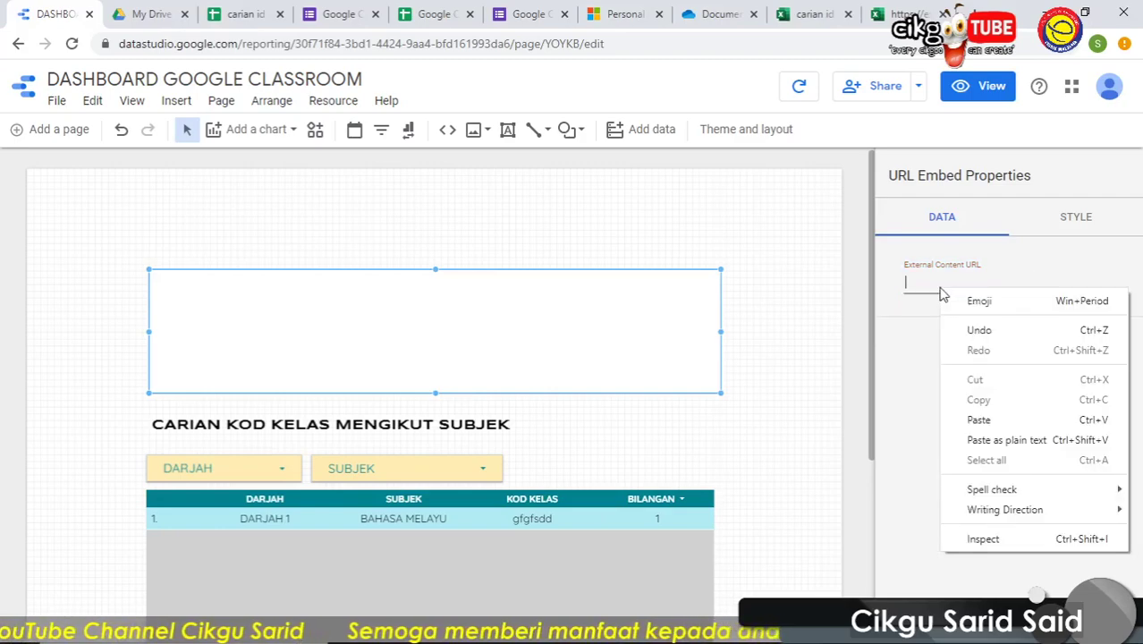
left_click(984, 418)
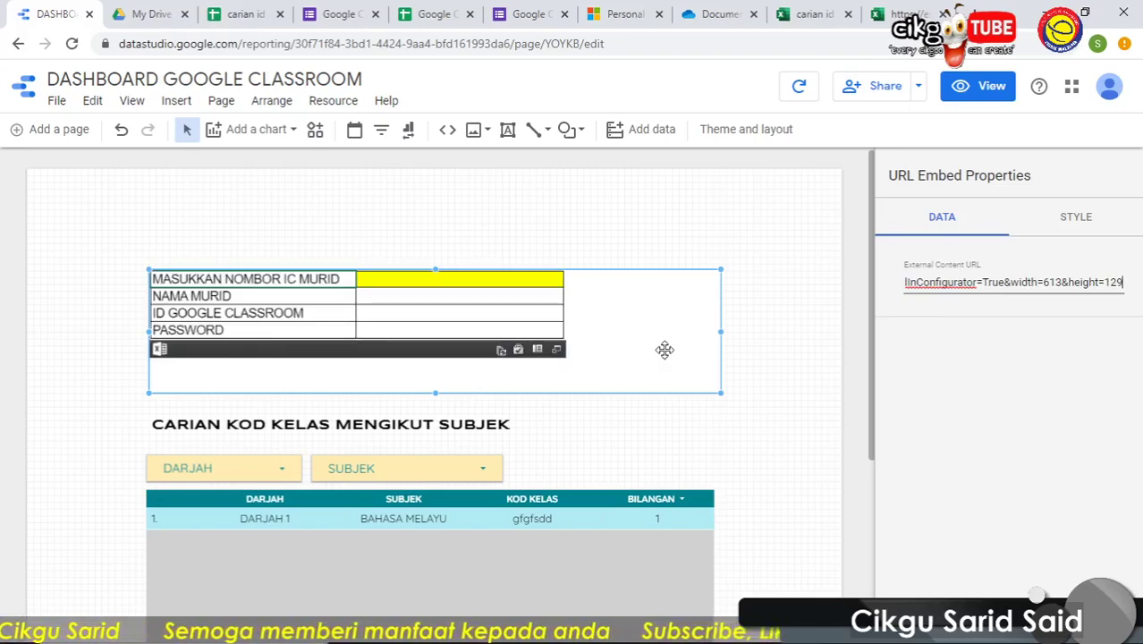
Shrink the embed box to fit the search table and centre it above the heading.
left_click_drag(720, 392, 566, 359)
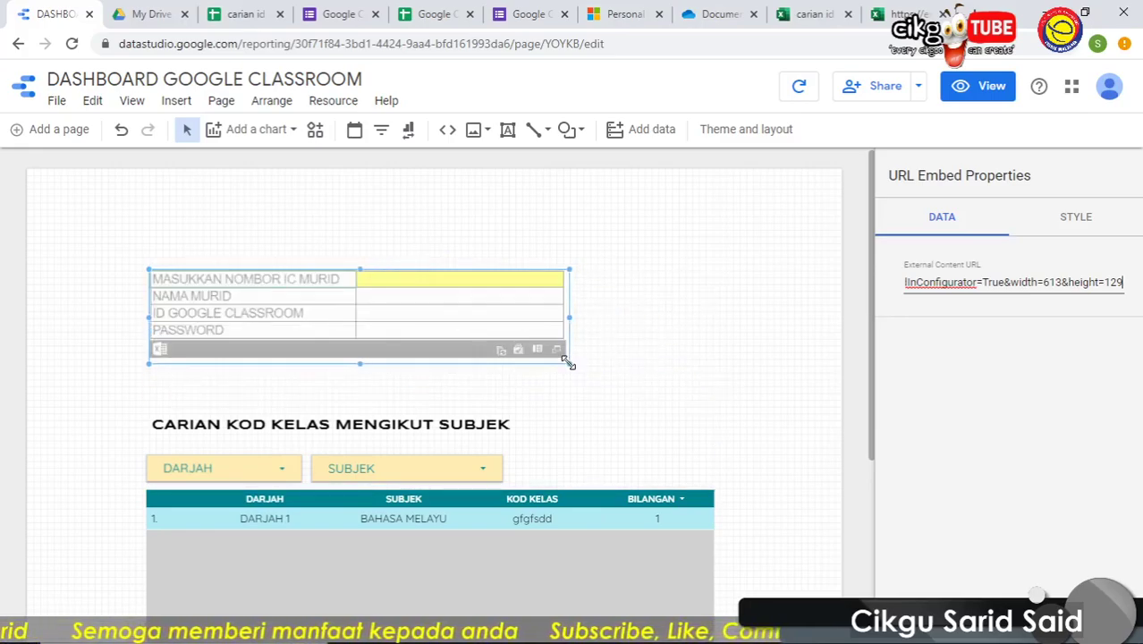
left_click(715, 357)
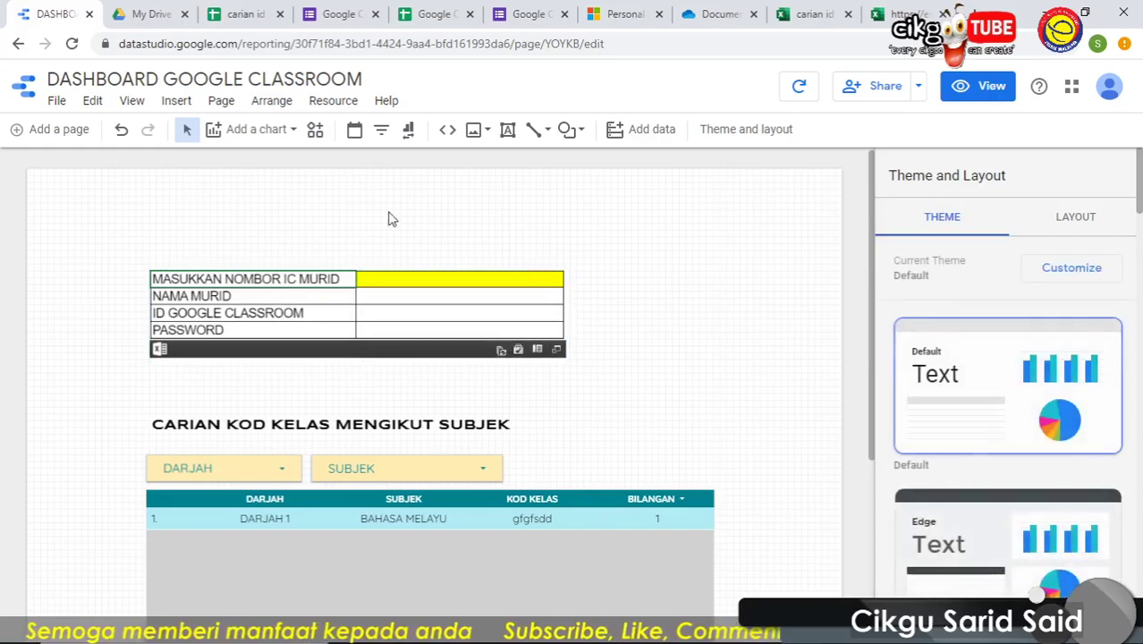
mouse_move(246, 298)
left_mouse_down()
mouse_move(301, 307)
mouse_move(323, 328)
left_mouse_up()
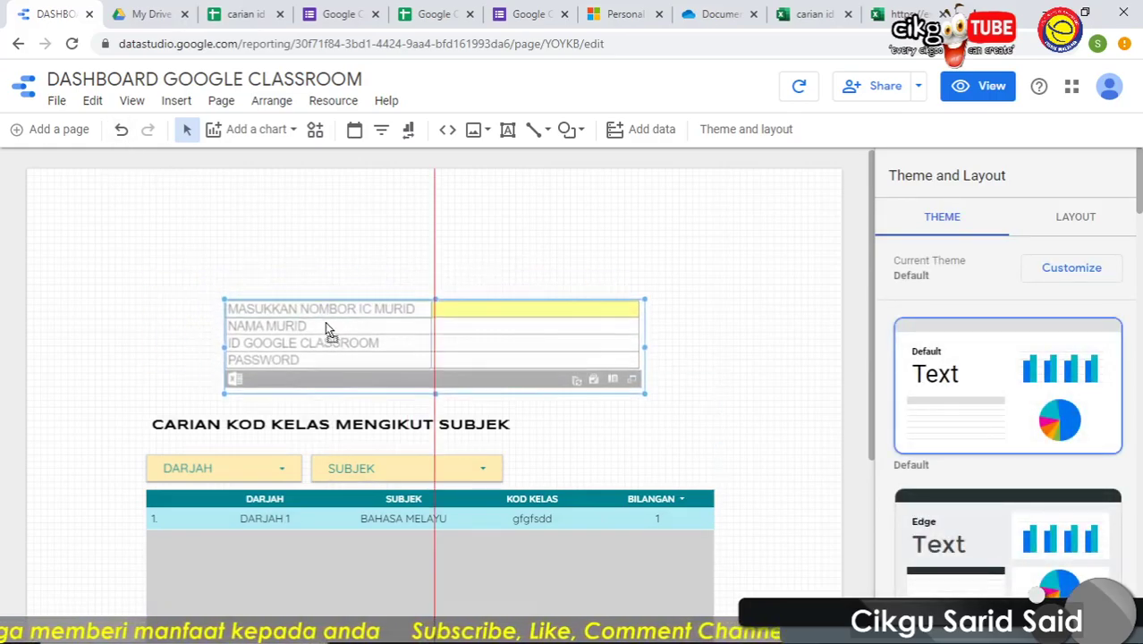
left_click(755, 323)
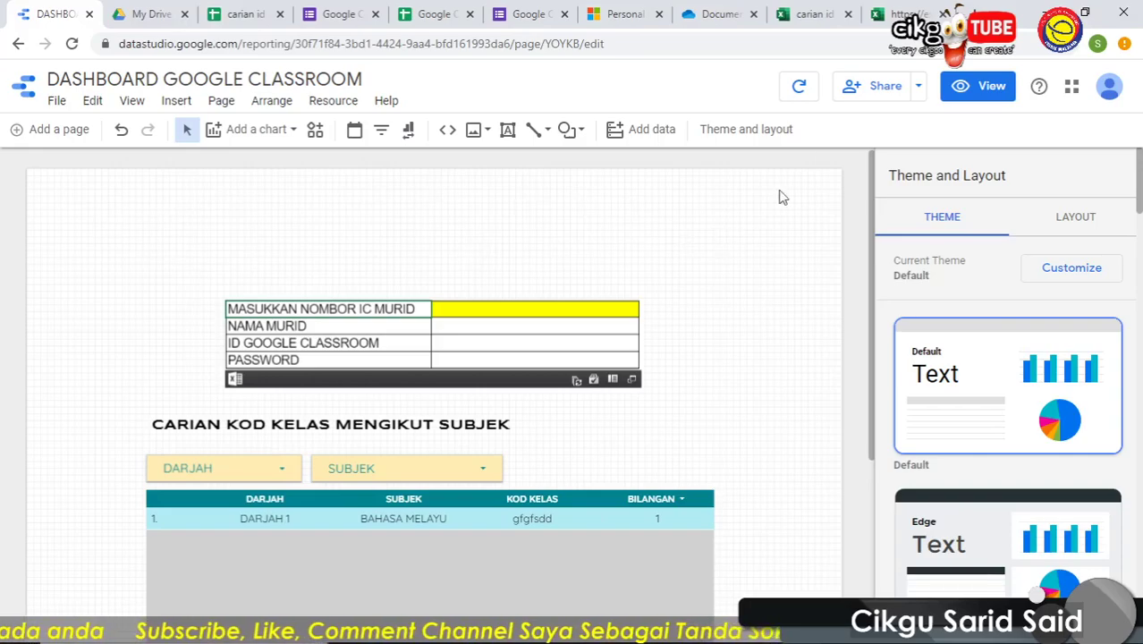
Switch the report to View mode and accept the embedded content warning.
left_click(979, 94)
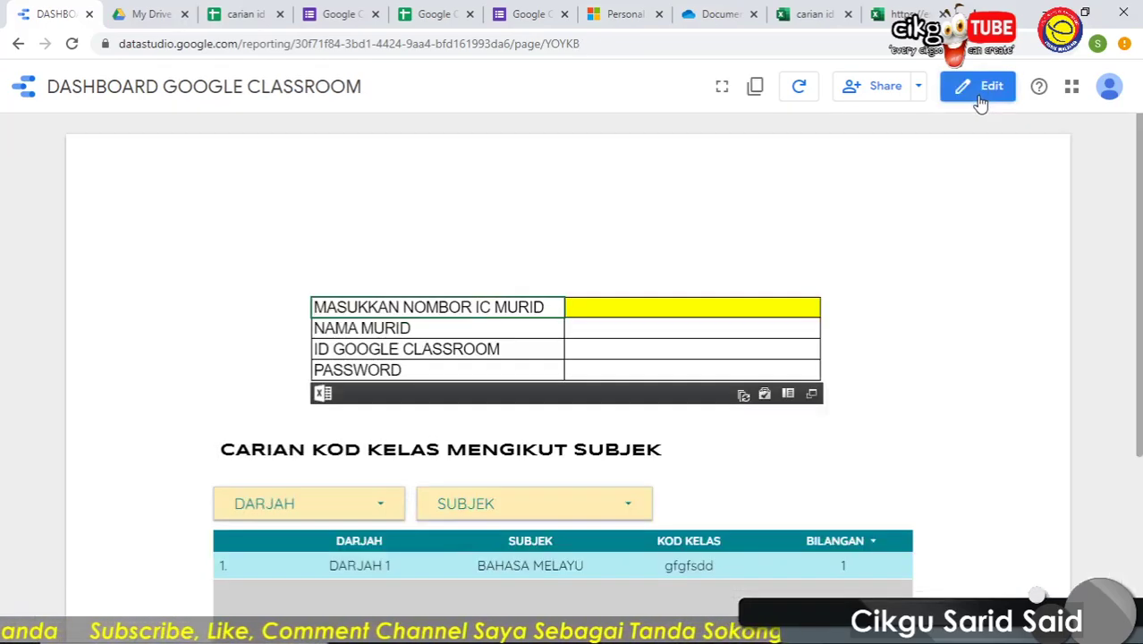
scroll(1037, 315, "down", 2)
scroll(1036, 317, "up", 3)
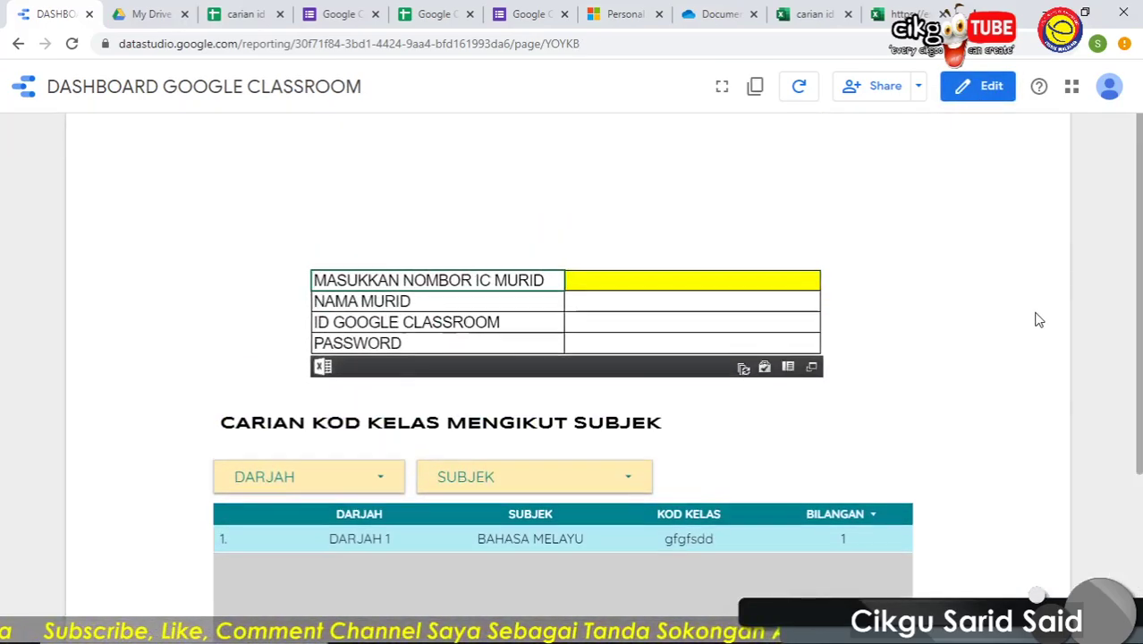
mouse_move(699, 319)
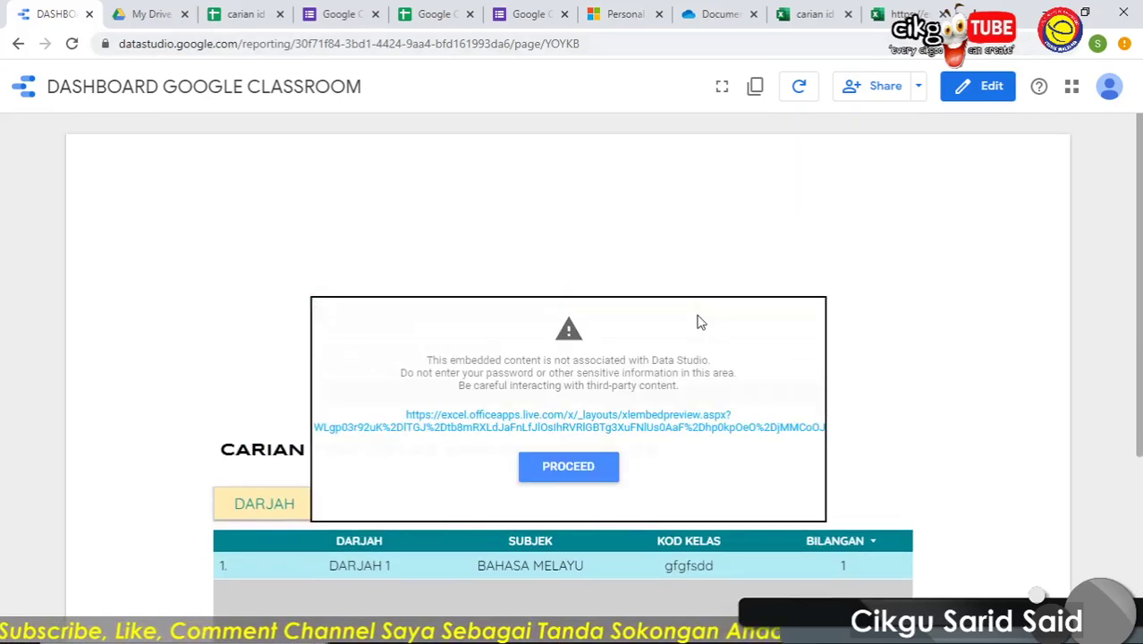
left_click(541, 467)
scroll(881, 318, "down", 2)
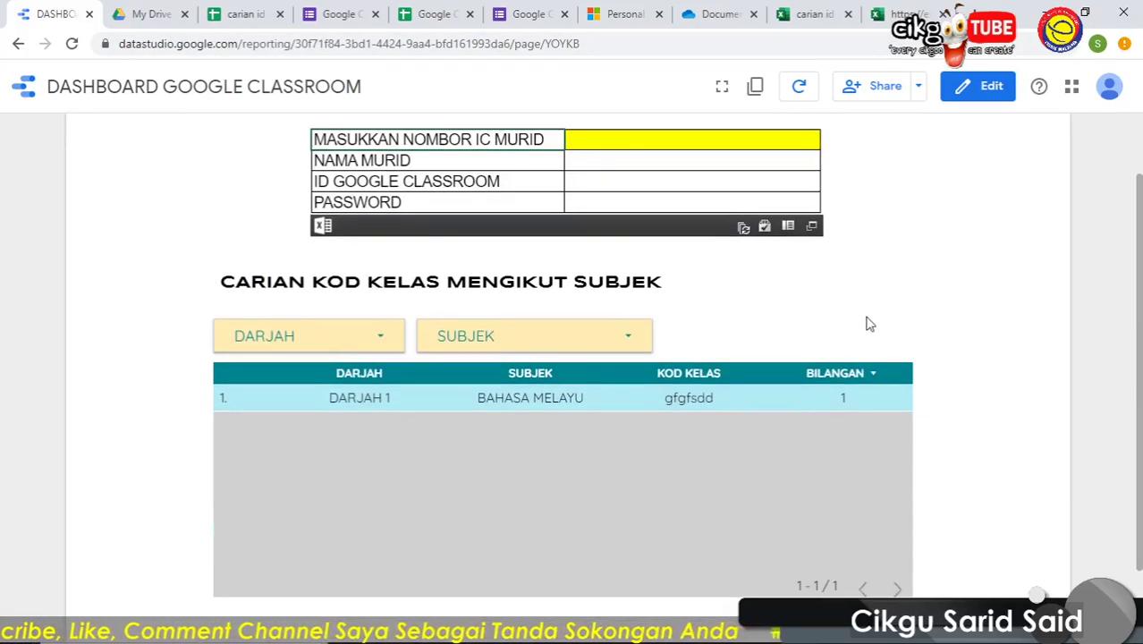
scroll(952, 368, "up", 2)
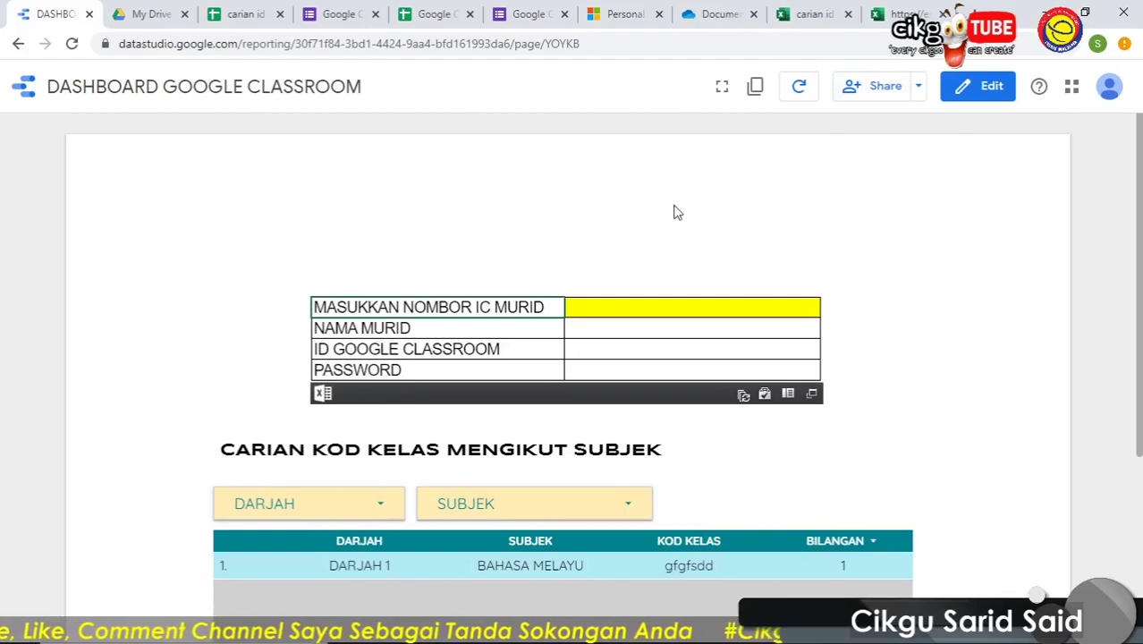
mouse_move(548, 344)
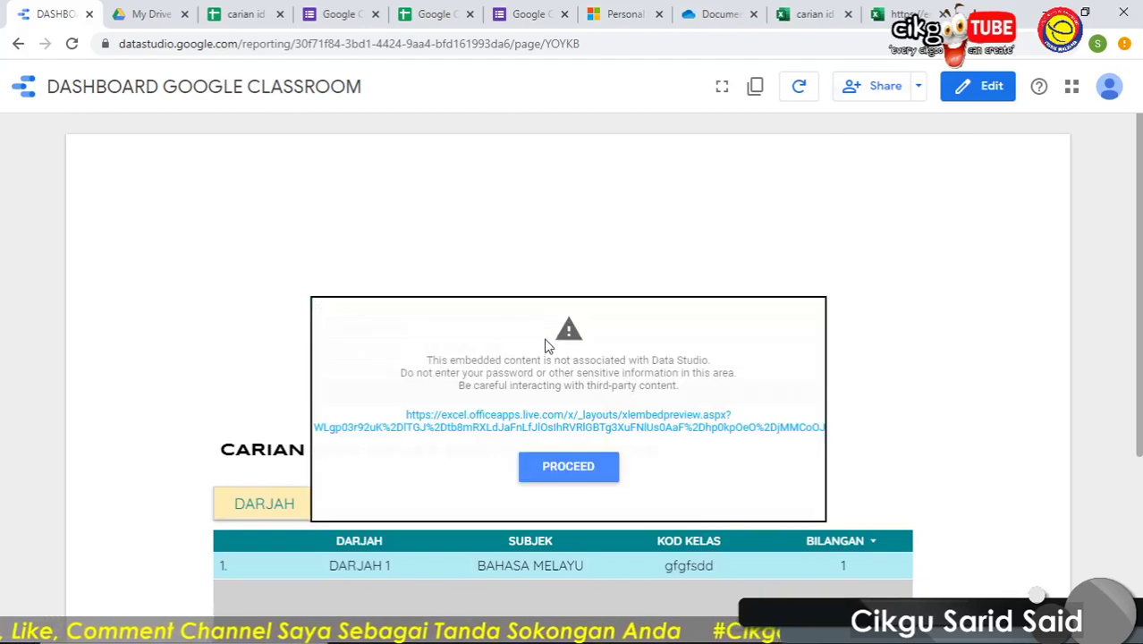
left_click(580, 479)
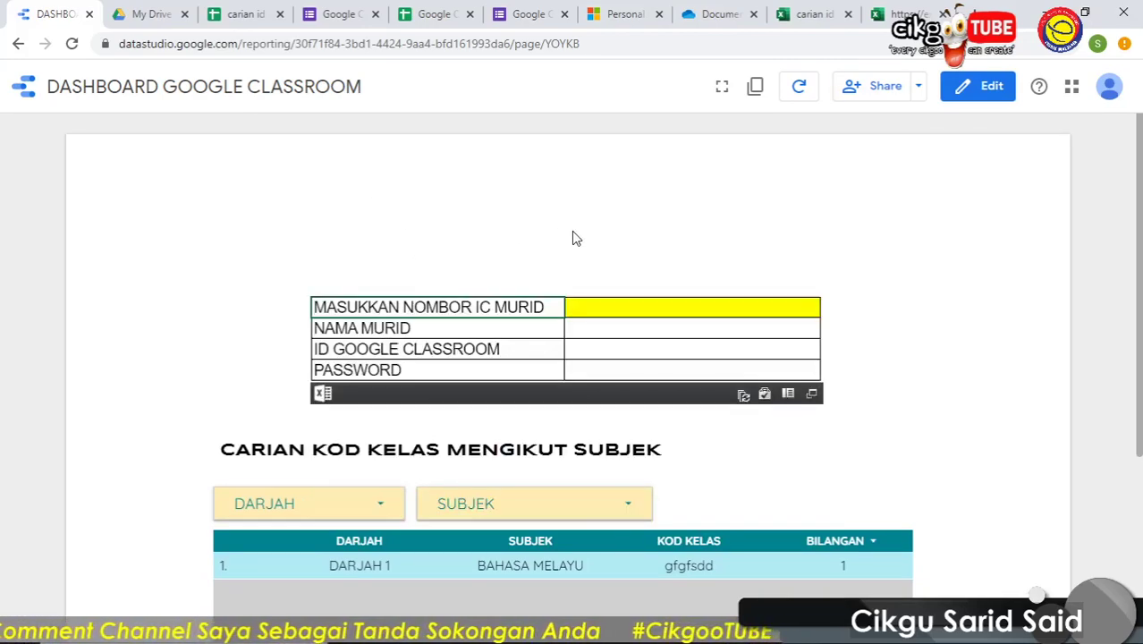
mouse_move(569, 337)
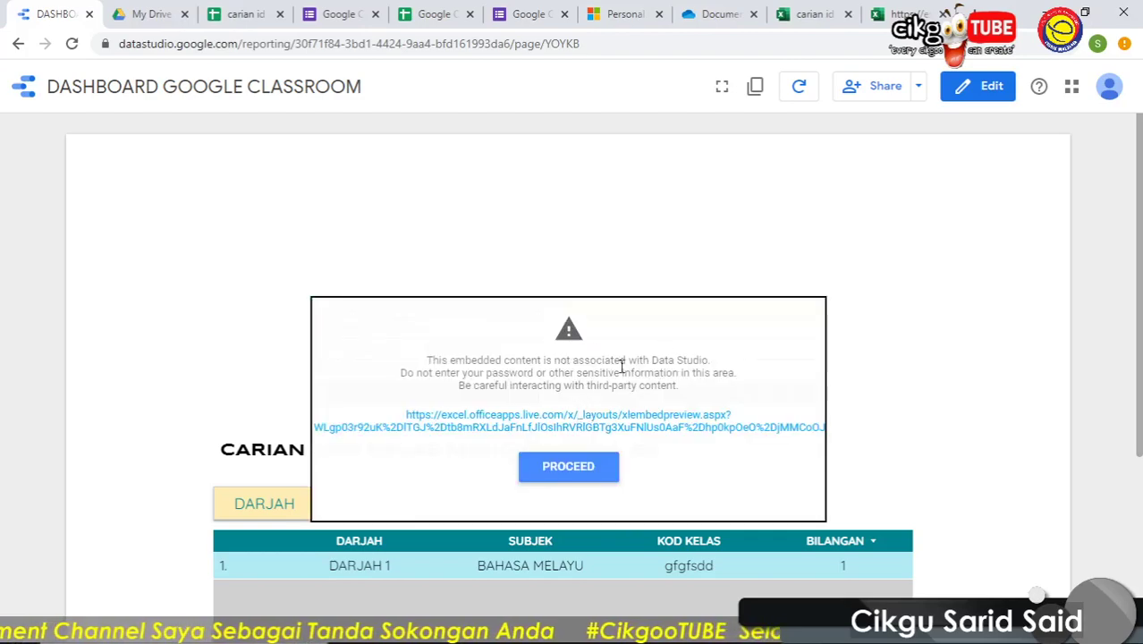
left_click(584, 467)
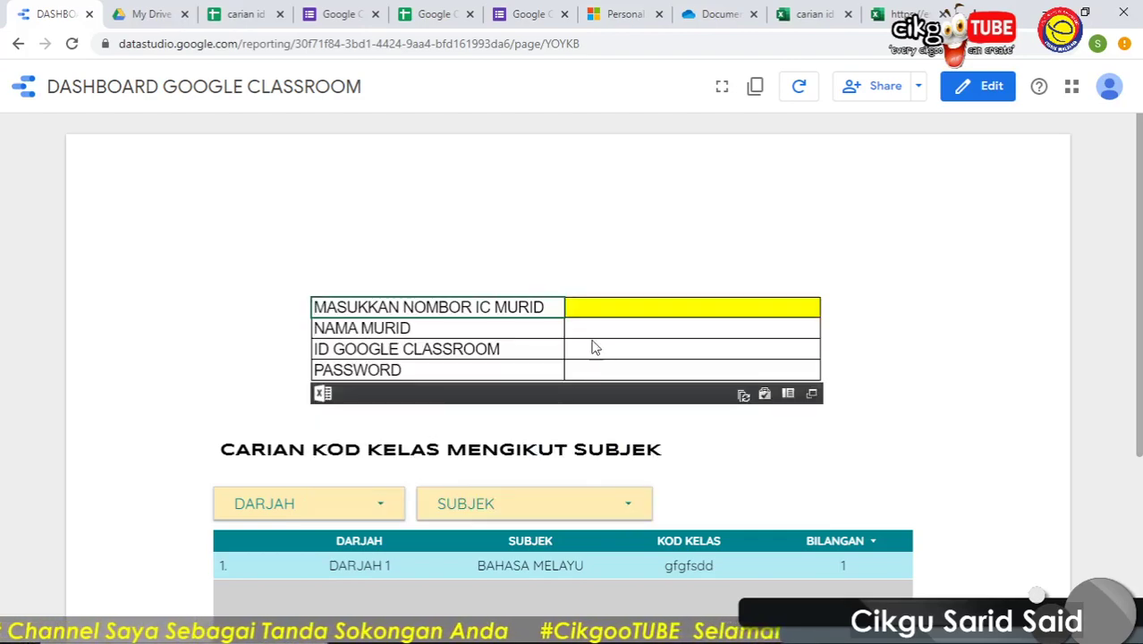
Enter IC number 23 in the yellow lookup cell, then bring up the sheet preview tab.
left_click(616, 313)
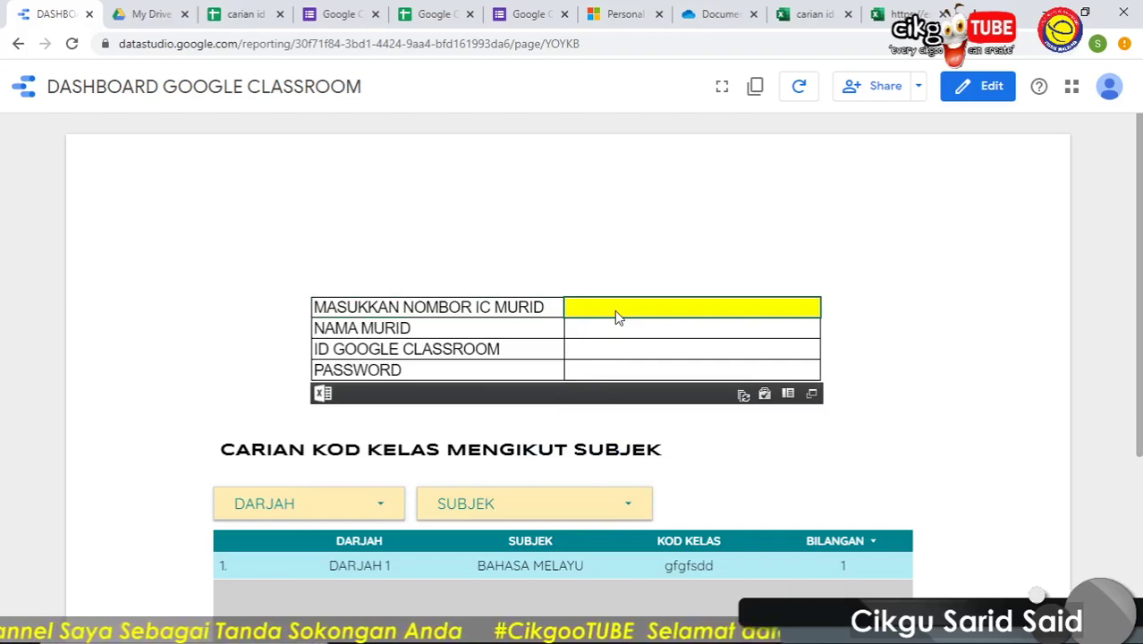
type("23")
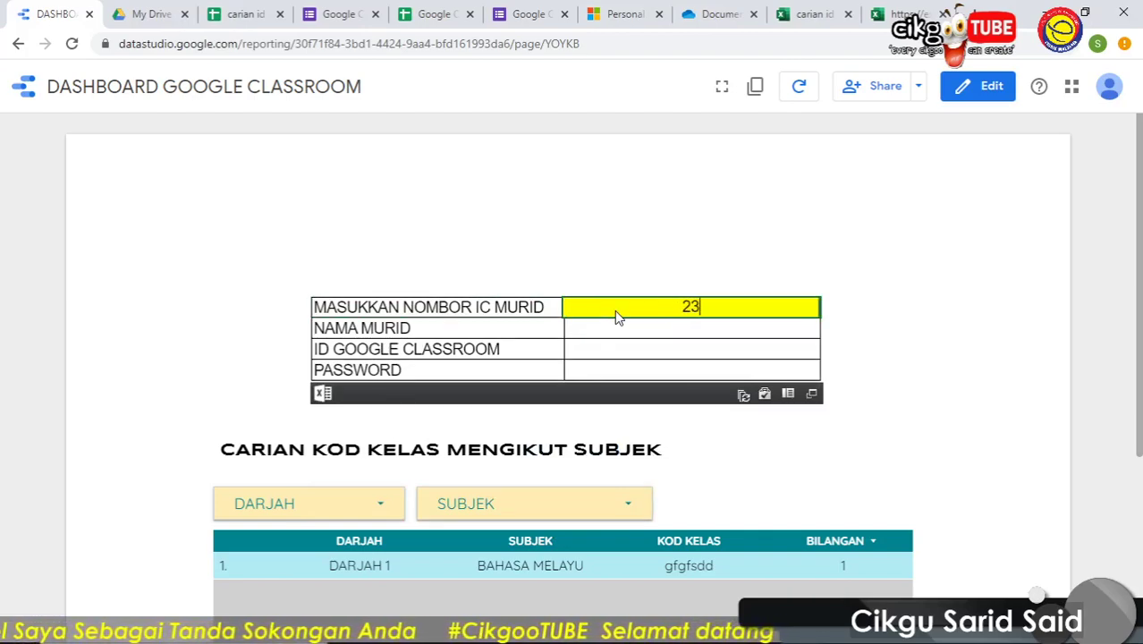
key("Return")
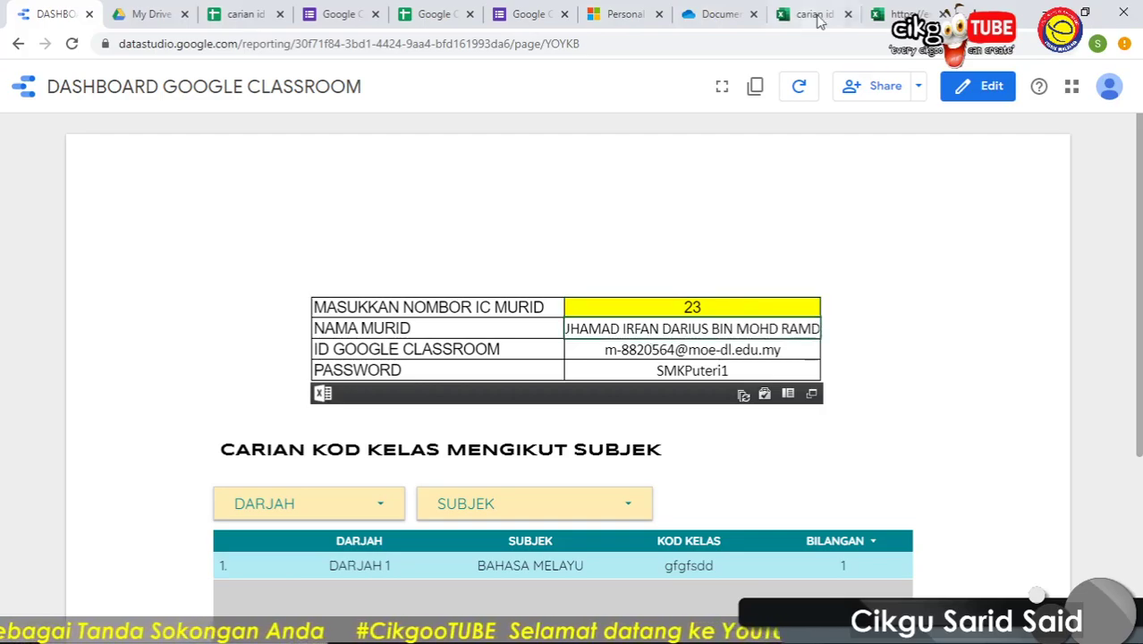
left_click(903, 13)
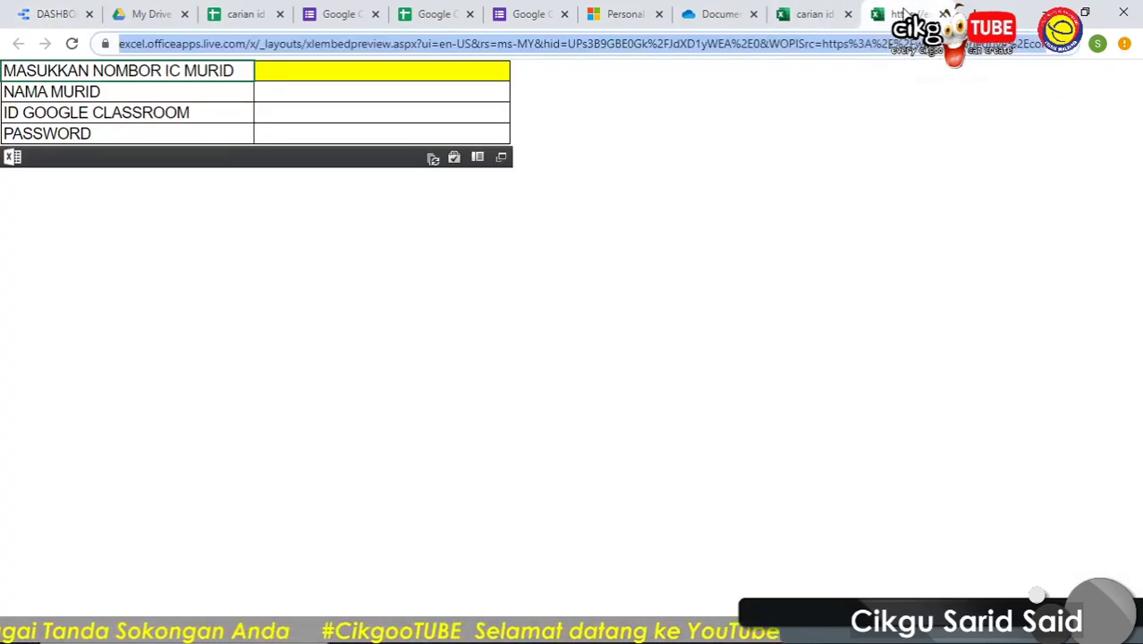
Widen column D of the Excel Online lookup sheet, then put the dashboard back in Edit mode.
left_click(801, 16)
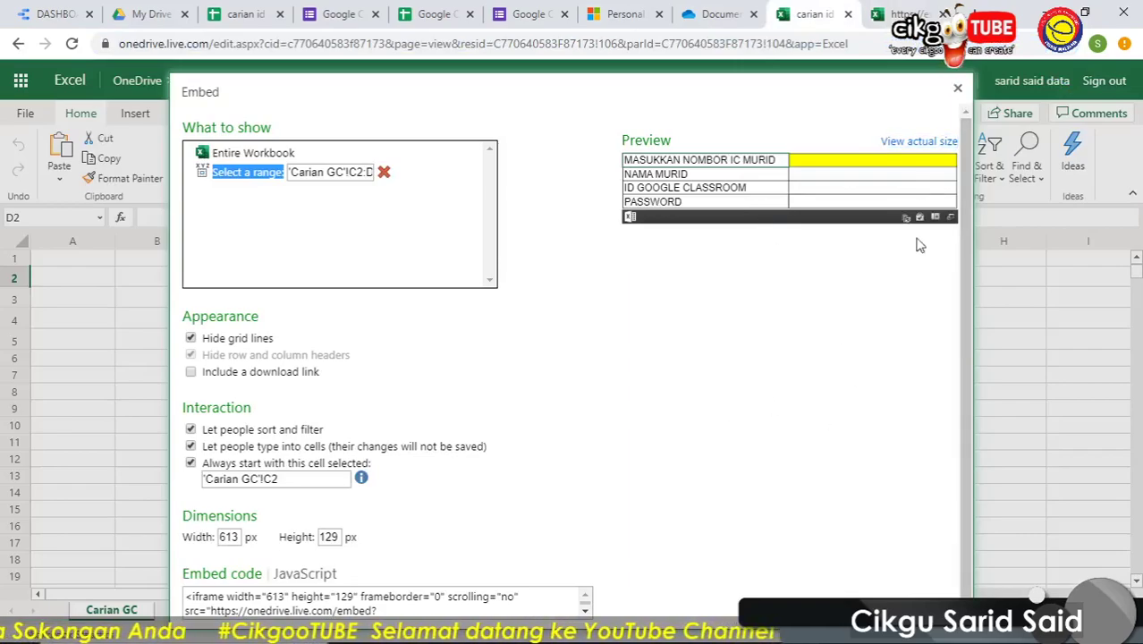
left_click(957, 88)
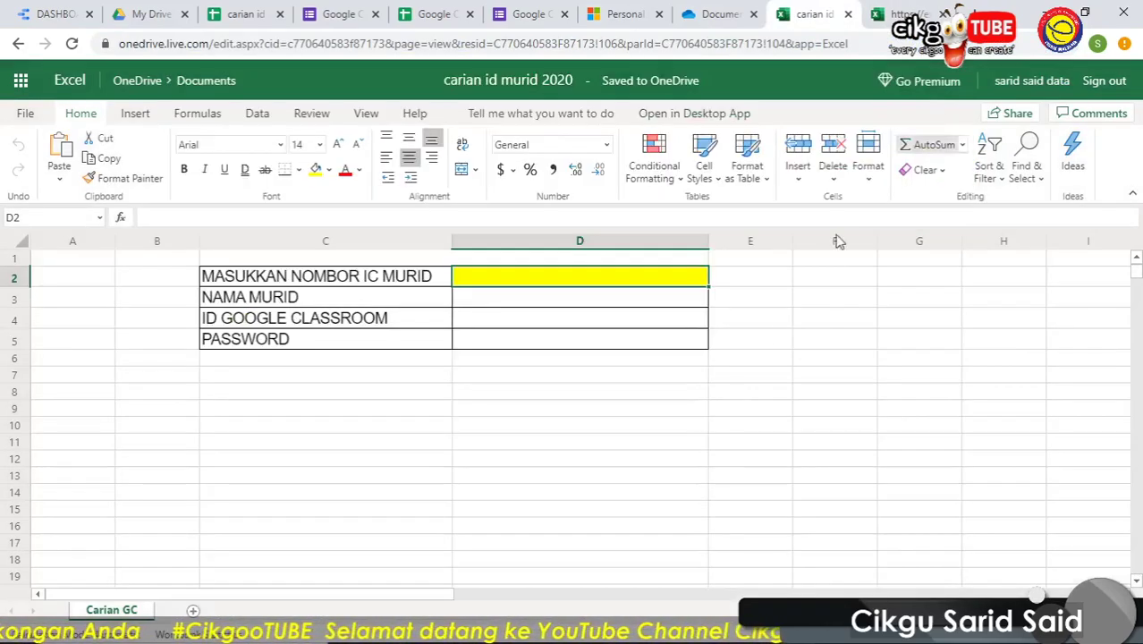
left_click(834, 391)
left_click_drag(712, 241, 791, 242)
left_click_drag(775, 408, 776, 424)
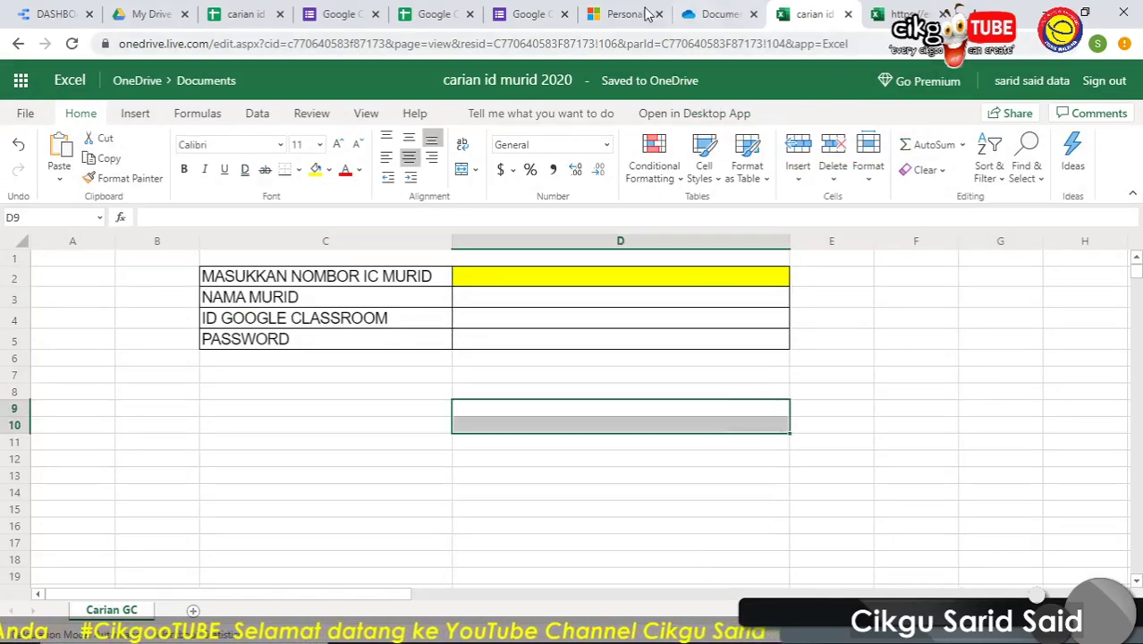
left_click(55, 15)
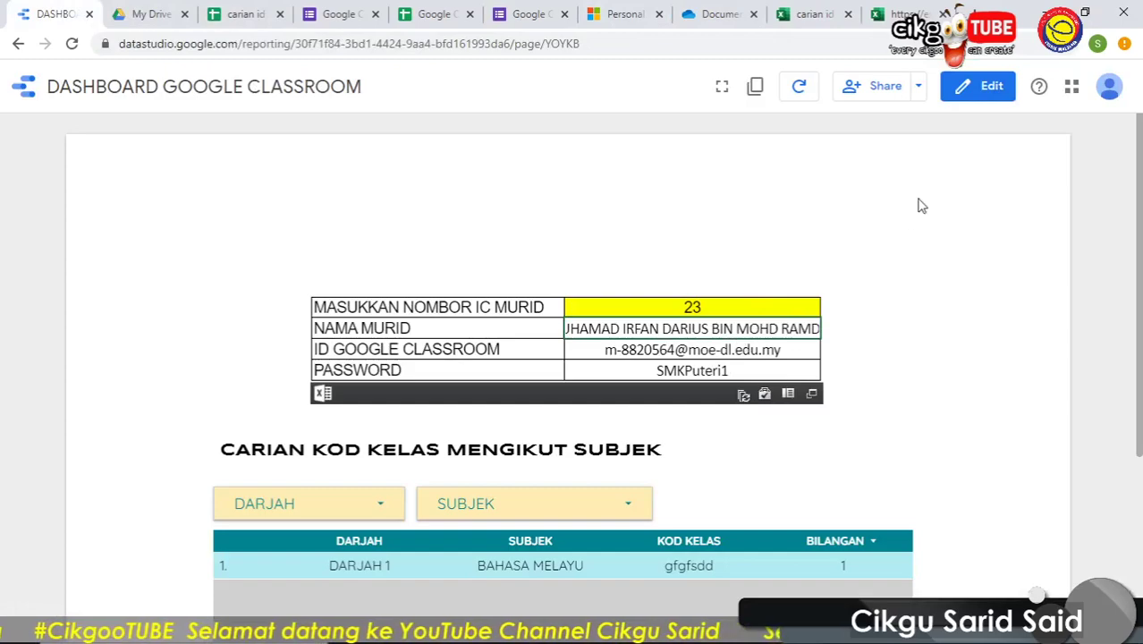
left_click(979, 87)
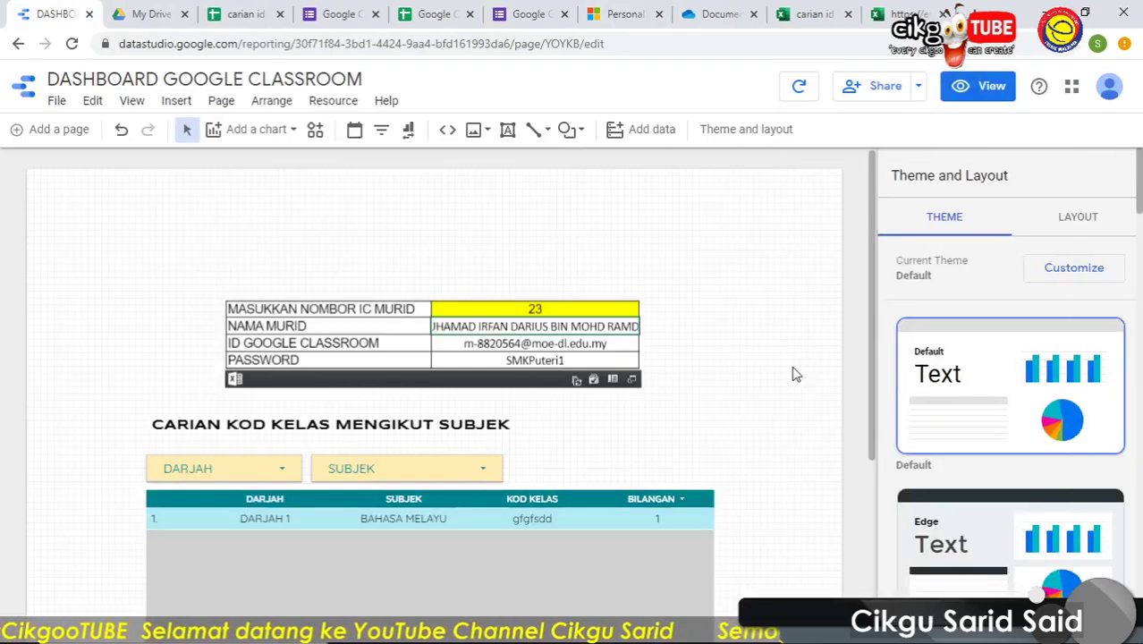
Widen the embedded lookup frame to the right and refresh the report data.
left_click(566, 339)
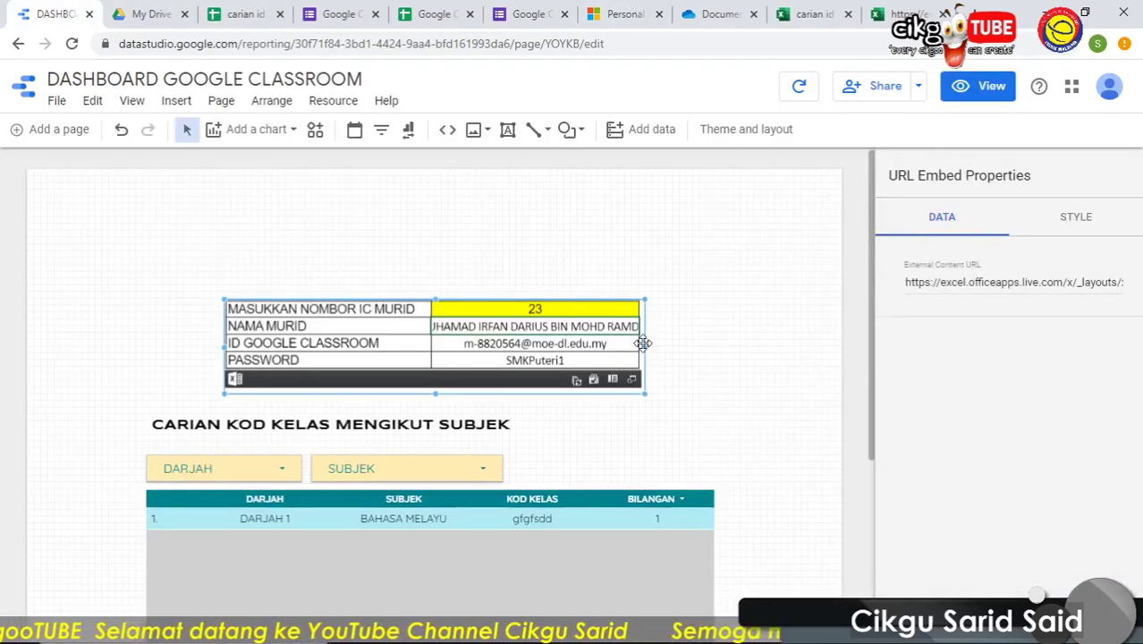
left_click_drag(646, 347, 698, 348)
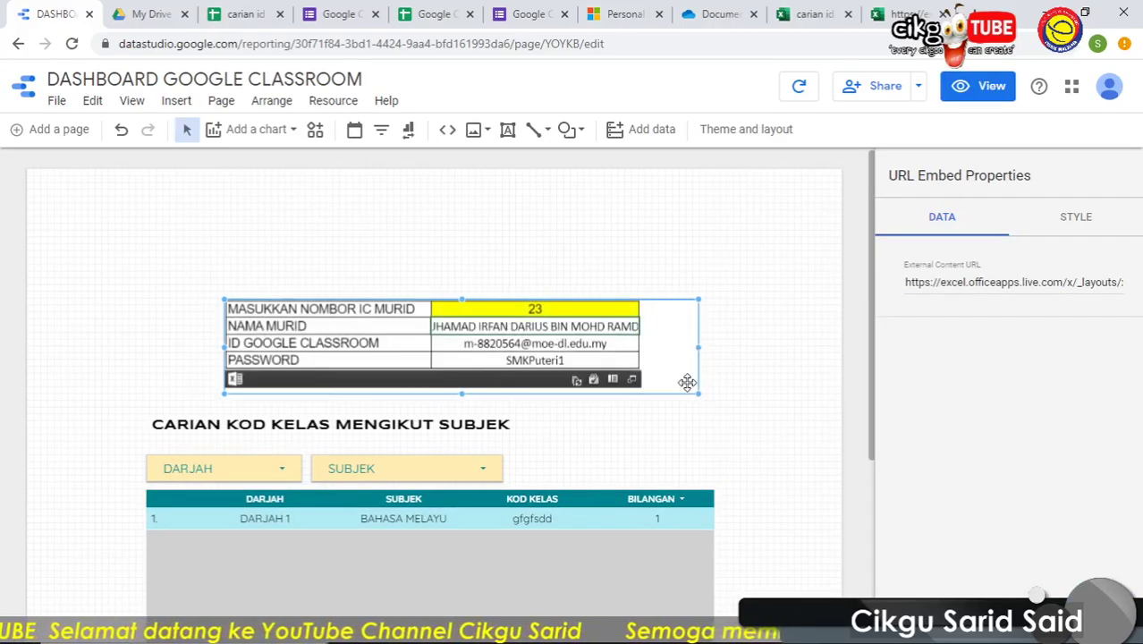
left_click(737, 380)
left_click(628, 344)
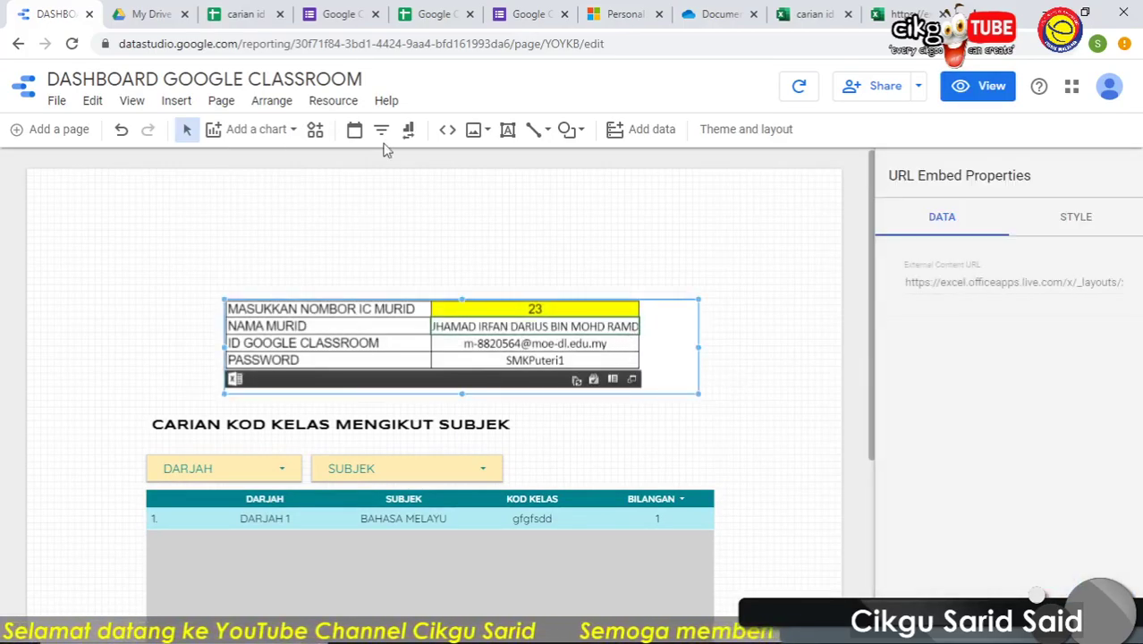
left_click(799, 86)
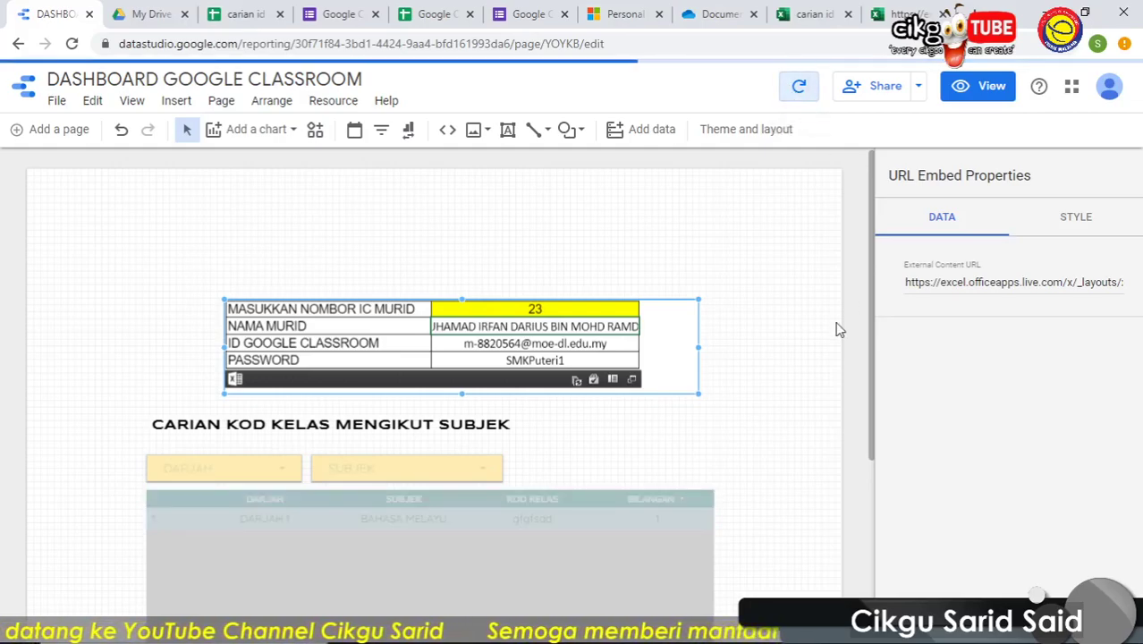
Narrow the embed frame to fit the table, then switch to the sheet preview tab.
left_click(709, 341)
left_click(639, 353)
left_click_drag(698, 344, 650, 350)
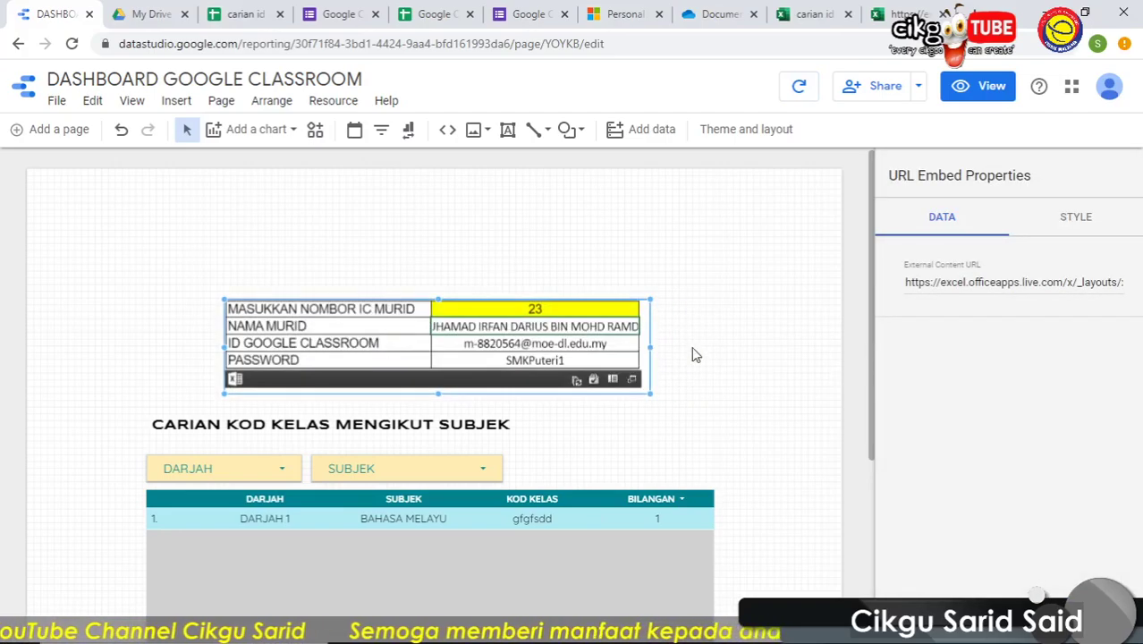
left_click(707, 264)
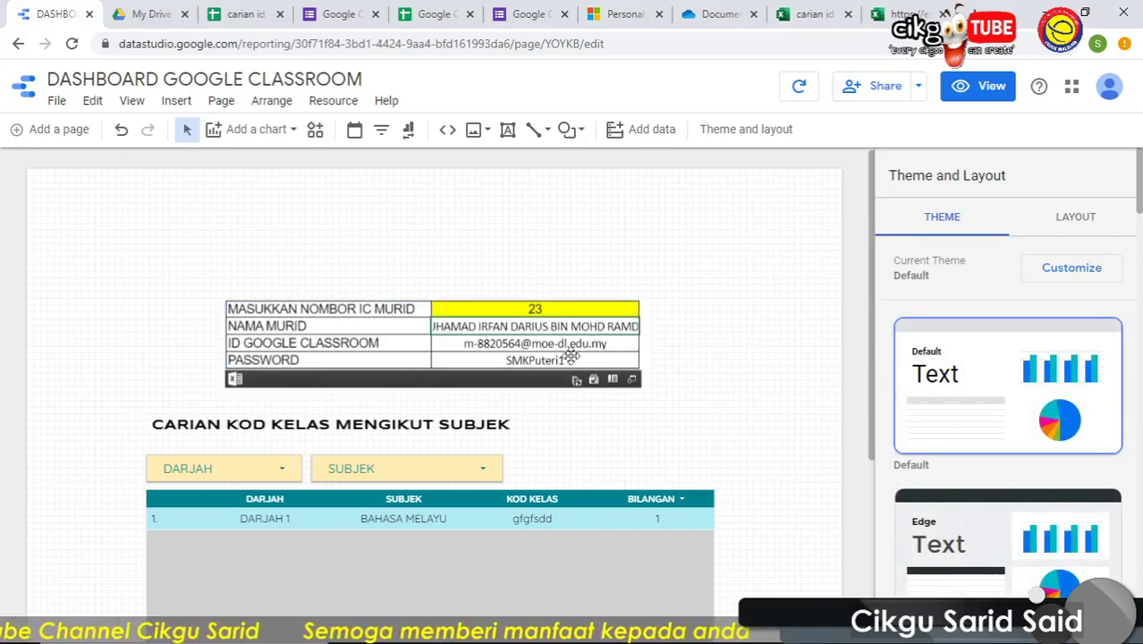
left_click(509, 358)
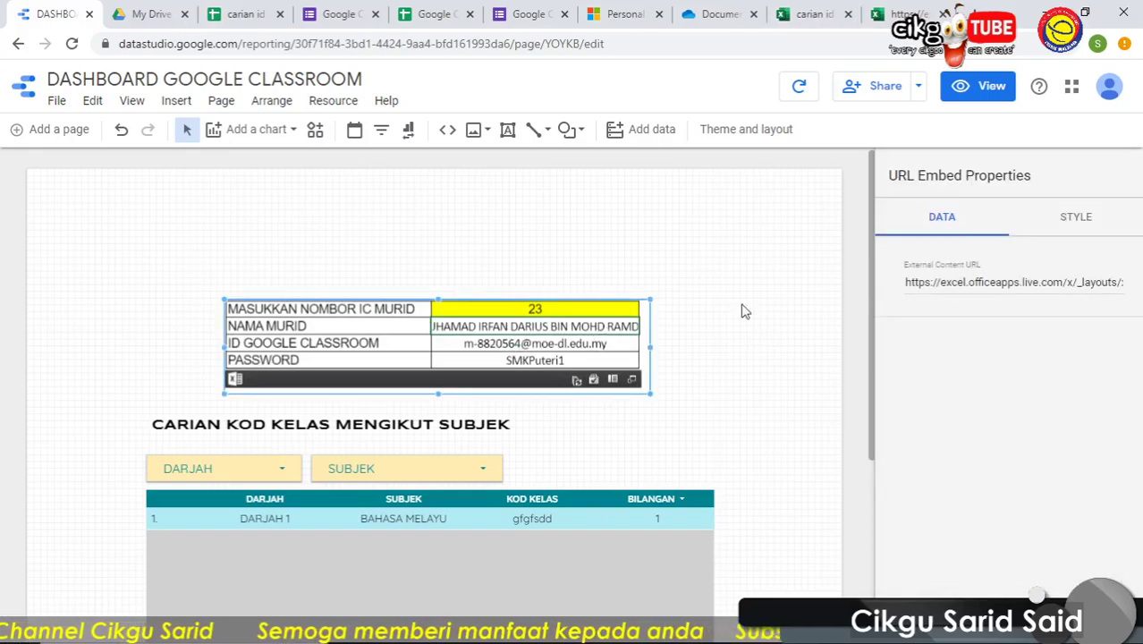
left_click(778, 308)
left_click(902, 11)
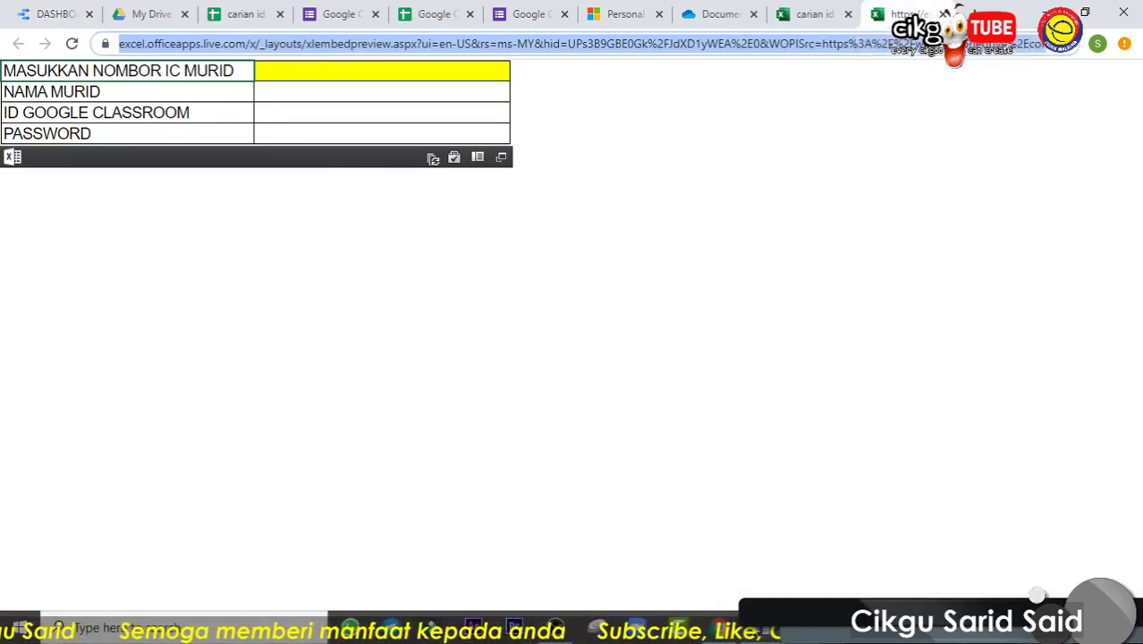
Bring up the 'My Channel Diskription 2020' Word outline and select item 8, Bina Table / Chart.
left_click(765, 631)
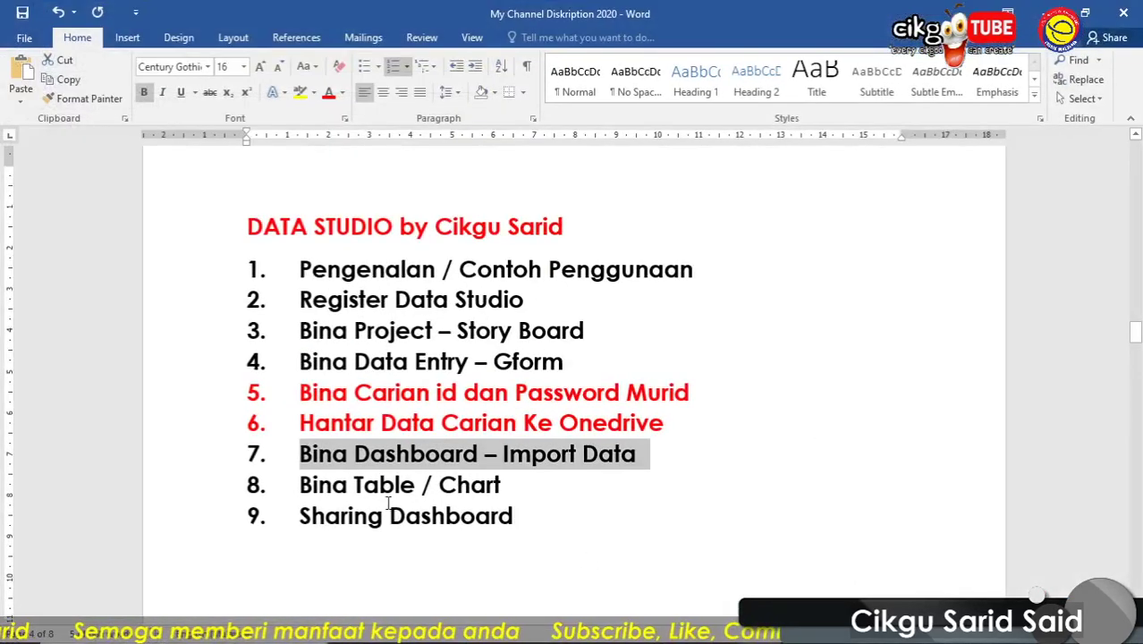
triple_click(333, 486)
left_click(530, 511)
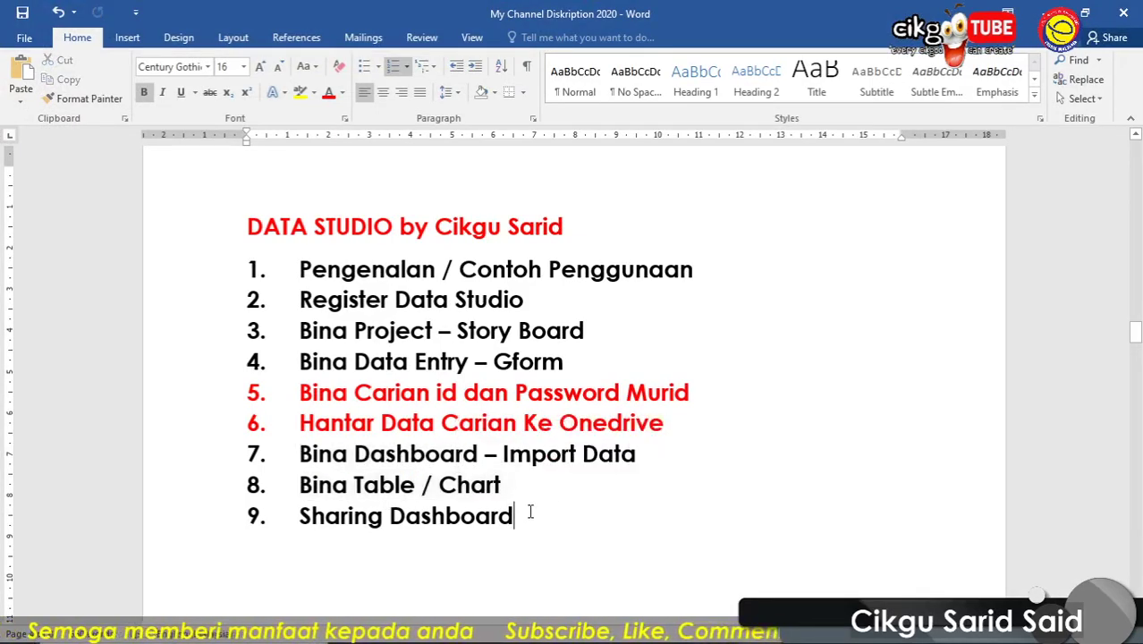